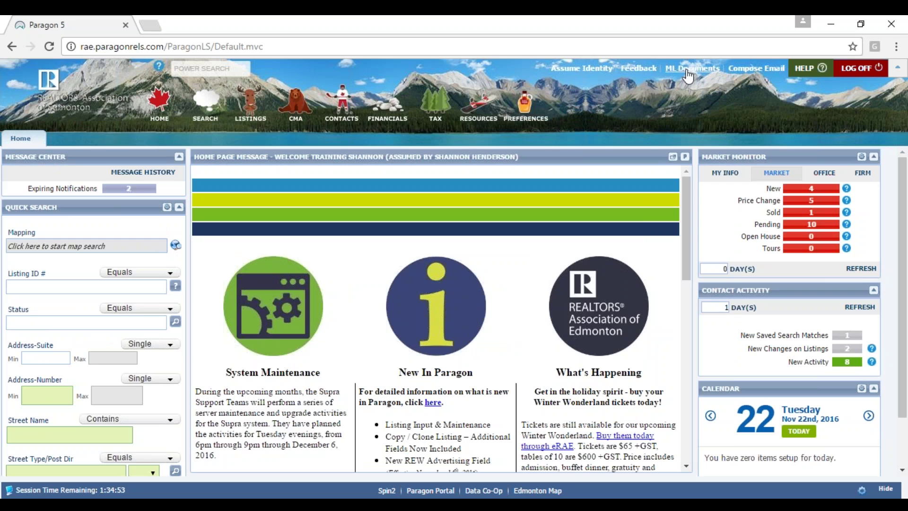
# - Open the ML Documents library with its Maps, Templates and MLS Services Documents folders
pyautogui.click(688, 76)
pyautogui.click(709, 73)
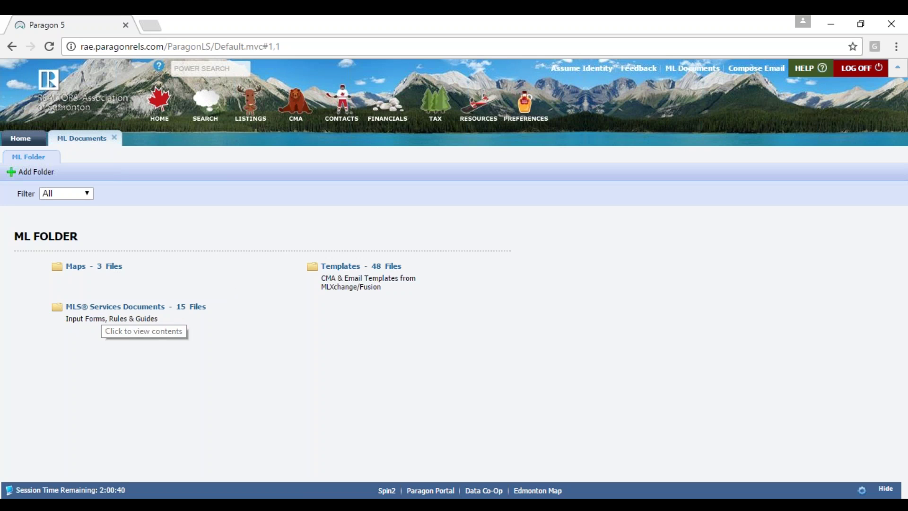
pyautogui.click(94, 308)
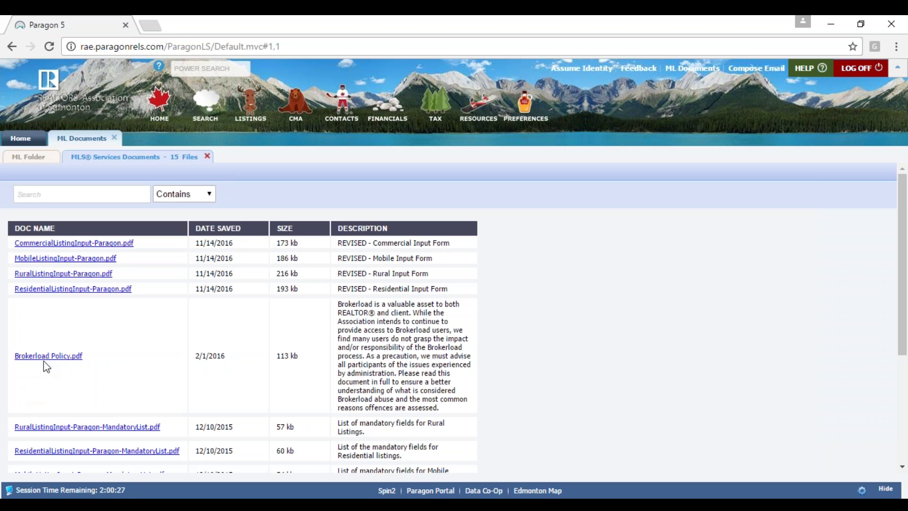
pyautogui.click(84, 372)
pyautogui.moveTo(903, 259); pyautogui.dragTo(905, 385)
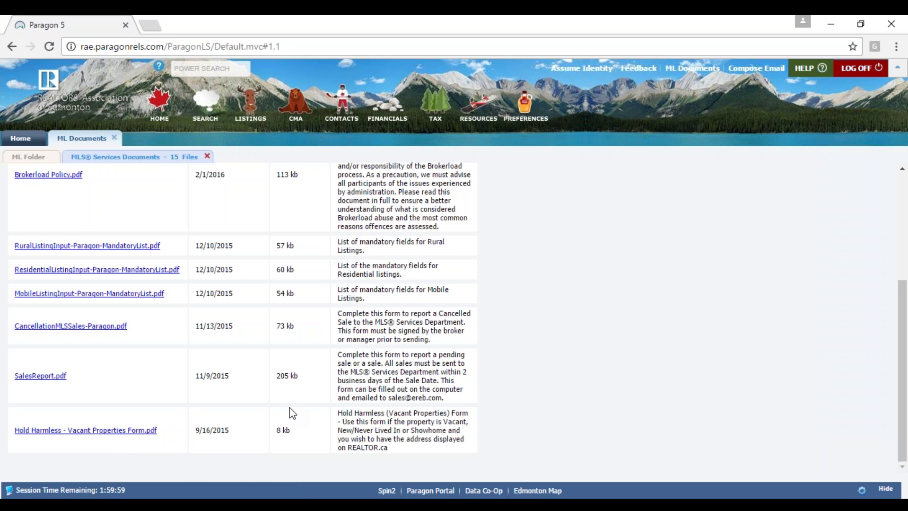
pyautogui.click(207, 156)
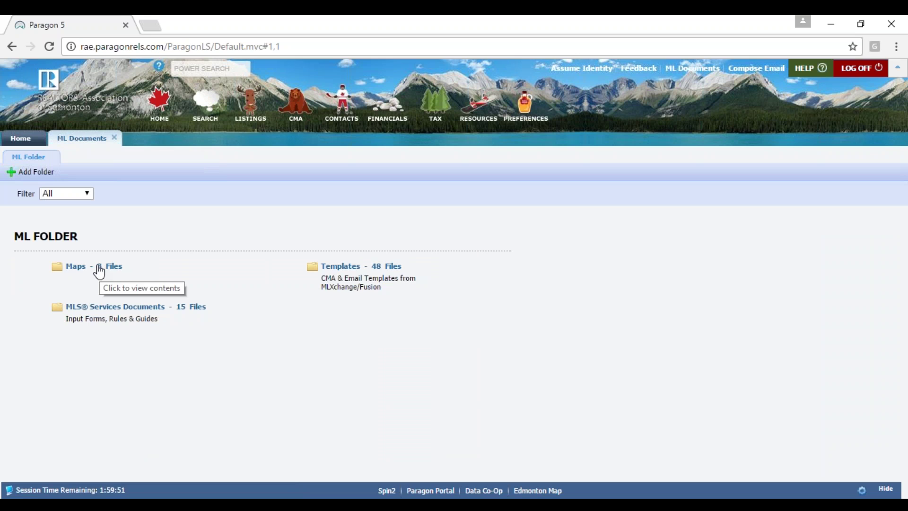
# - Open the Maps folder and view 2015 Zones Map.pdf in a new browser tab
pyautogui.click(80, 271)
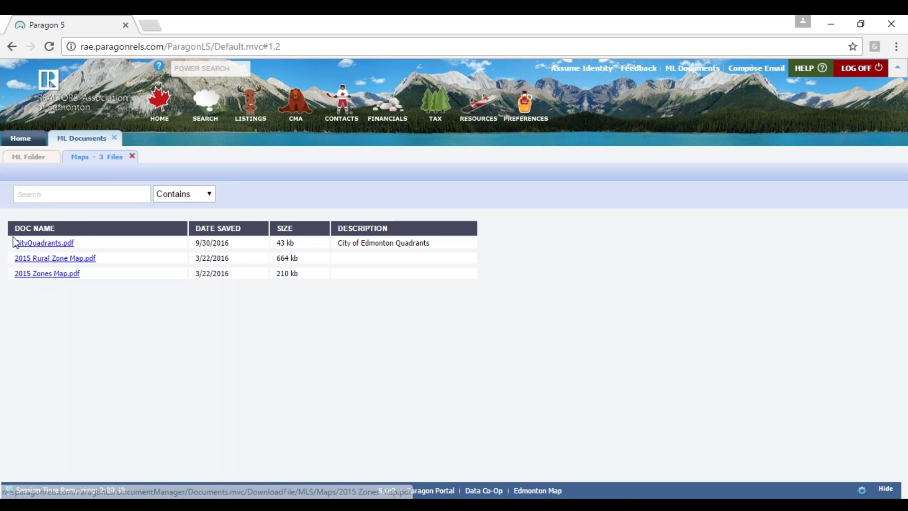
pyautogui.click(51, 274)
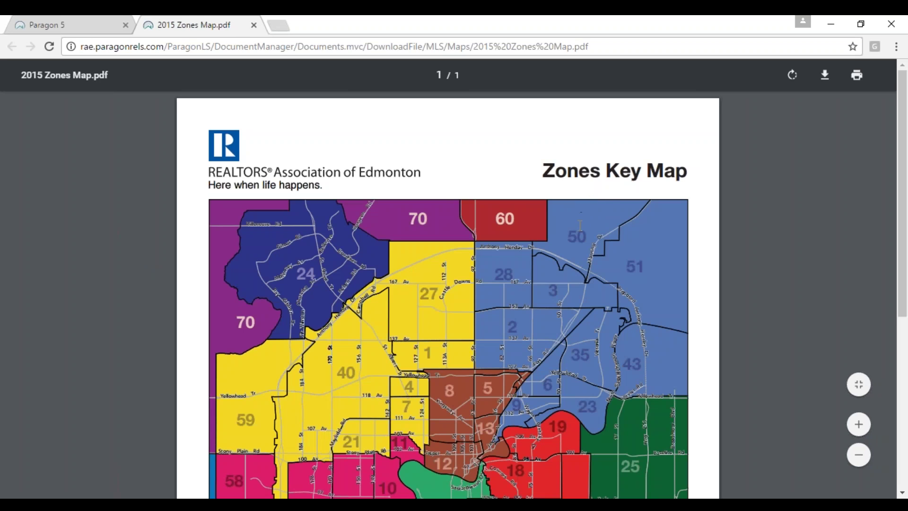
# - Scroll through the 2015 Zones Map, then view 2015 Rural Zone Map.pdf and close it
pyautogui.scroll(-3, 573, 208)
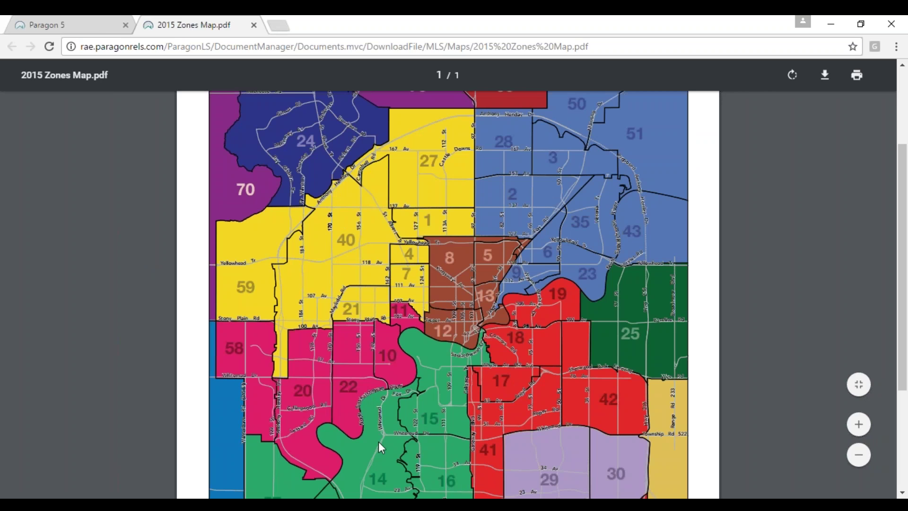
pyautogui.click(66, 25)
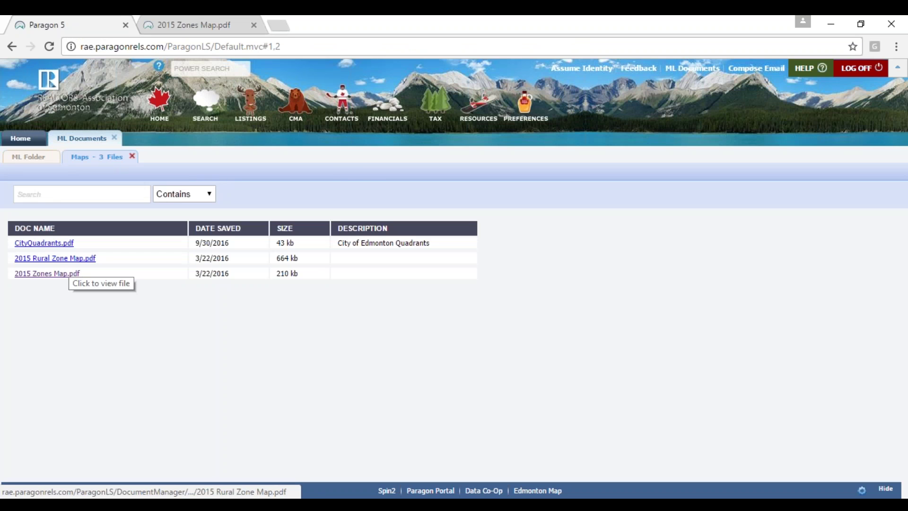
pyautogui.click(56, 258)
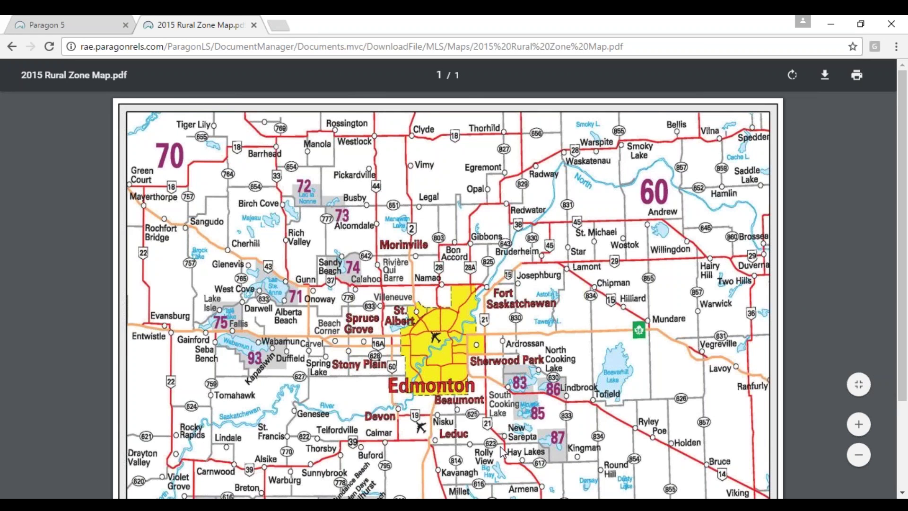
pyautogui.click(254, 23)
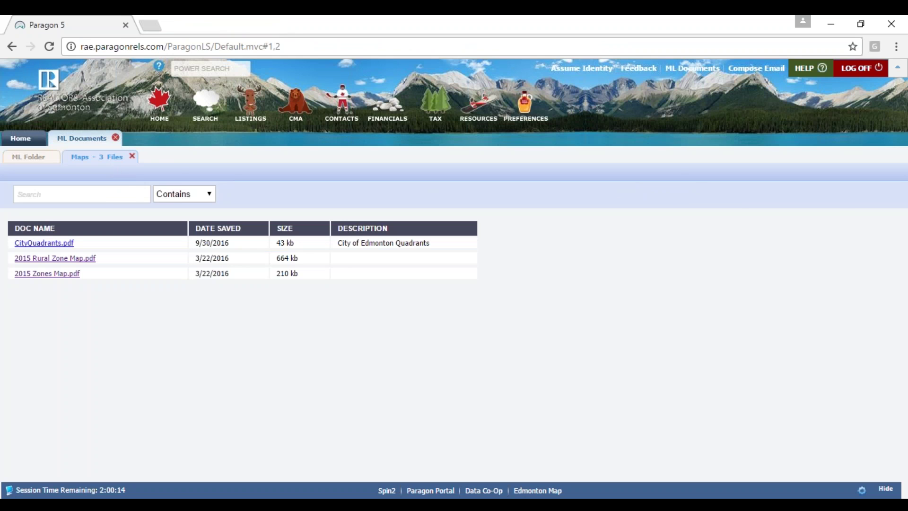
# - Close the ML Documents library and show the Listings menu with its Add Listing option
pyautogui.click(116, 137)
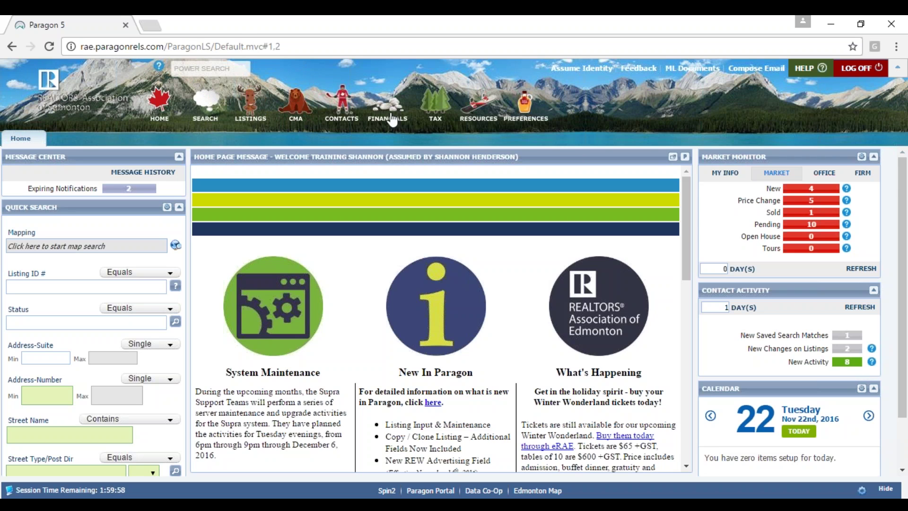
pyautogui.click(259, 109)
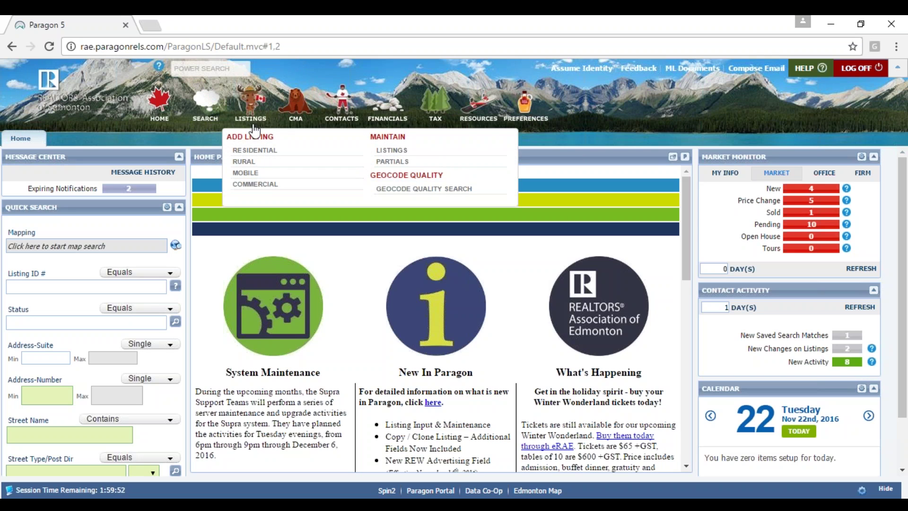
pyautogui.click(254, 113)
pyautogui.click(254, 114)
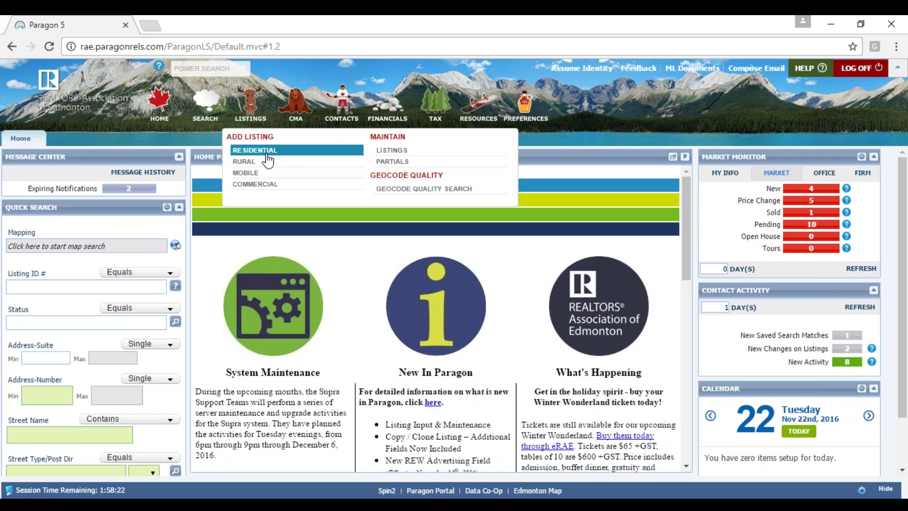
pyautogui.click(266, 154)
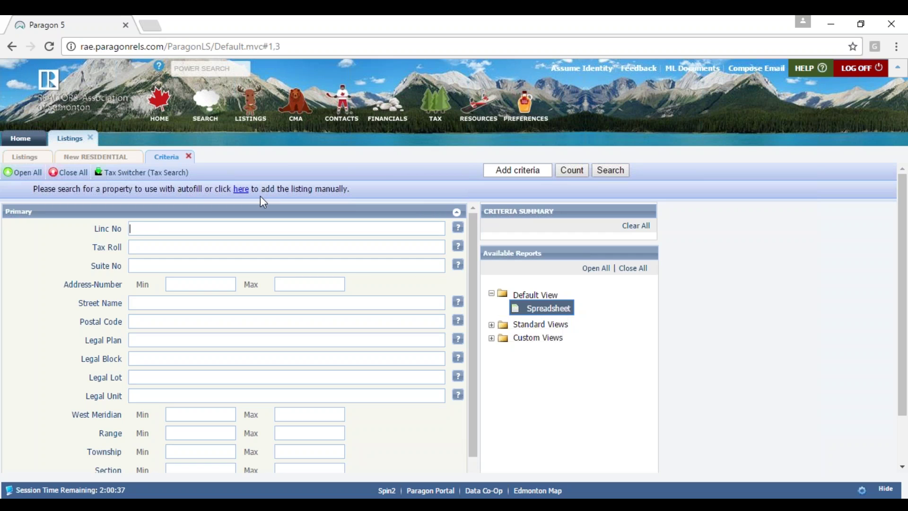
pyautogui.click(187, 227)
pyautogui.press('Return')
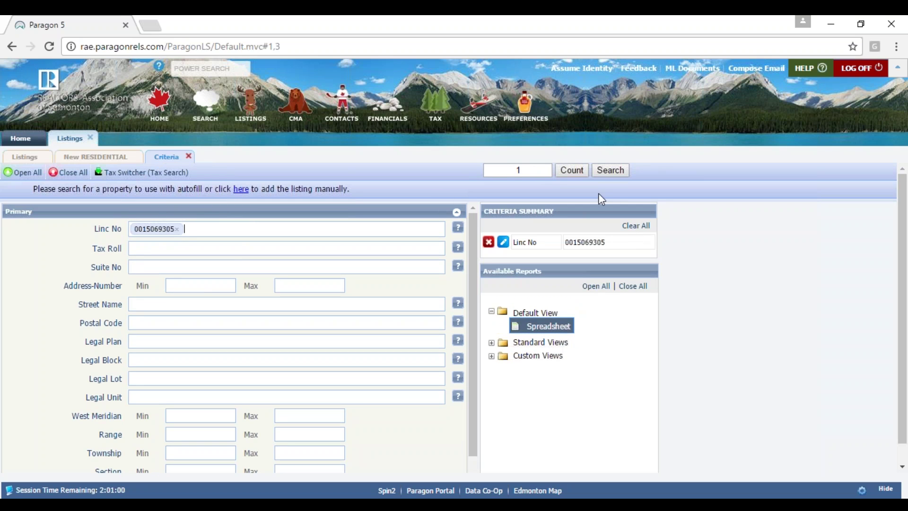
pyautogui.click(618, 174)
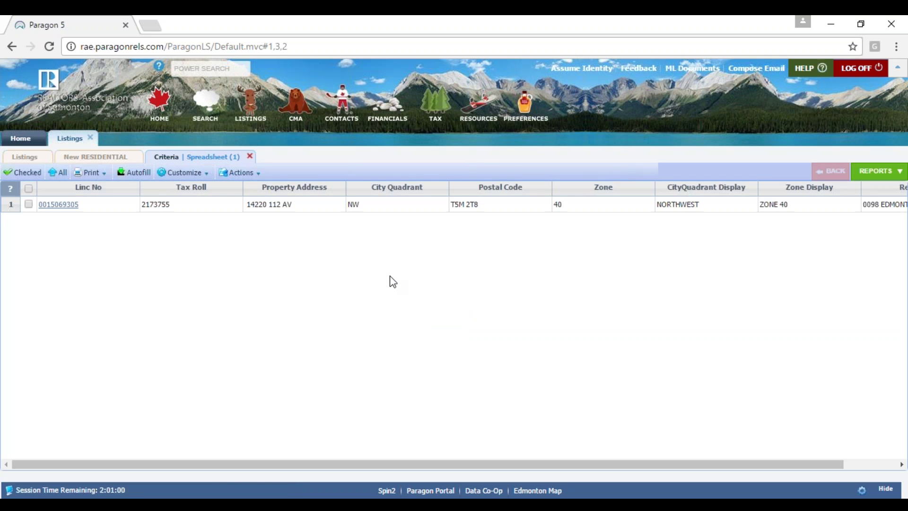
# - Autofill the listing from the matched property's tax data, excluding LI Amt, and save
pyautogui.click(285, 210)
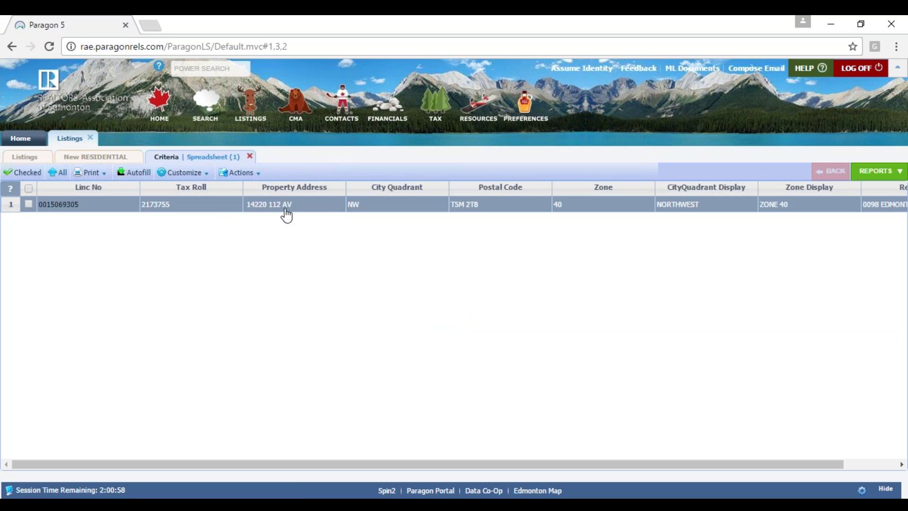
pyautogui.click(258, 209)
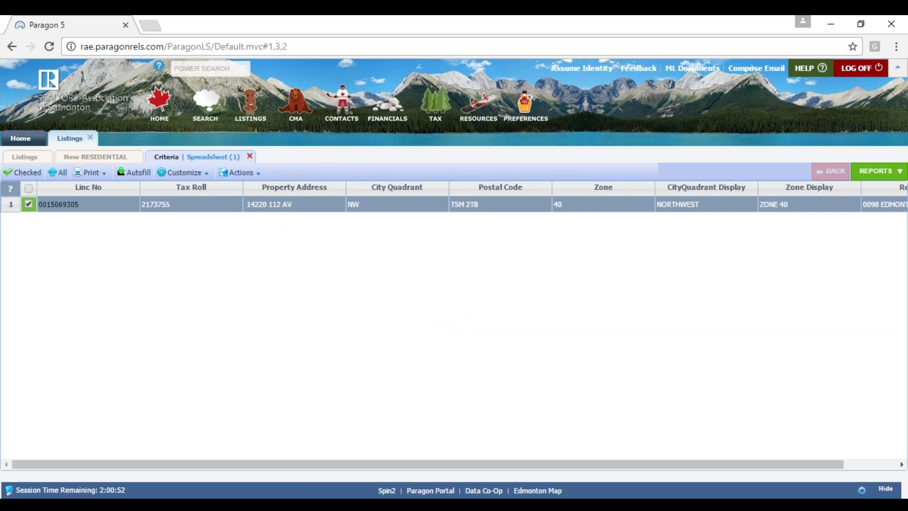
pyautogui.click(135, 176)
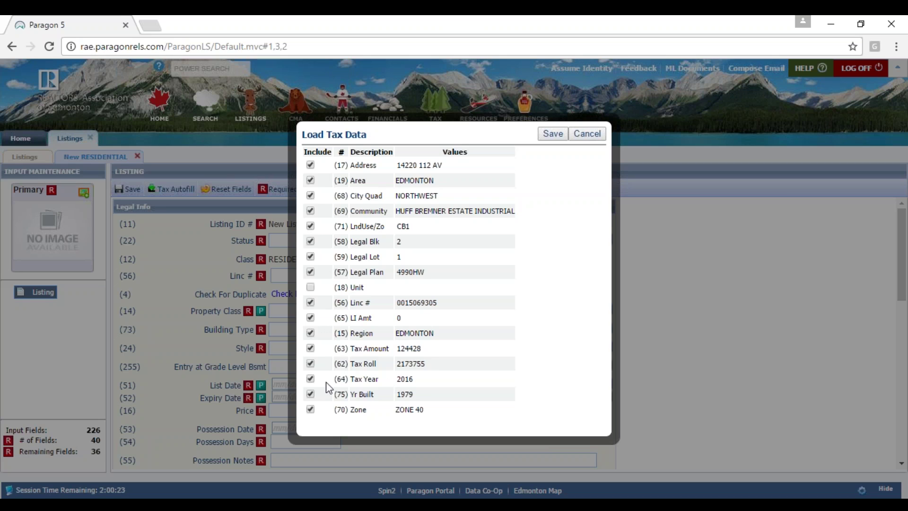
pyautogui.click(310, 318)
pyautogui.click(561, 133)
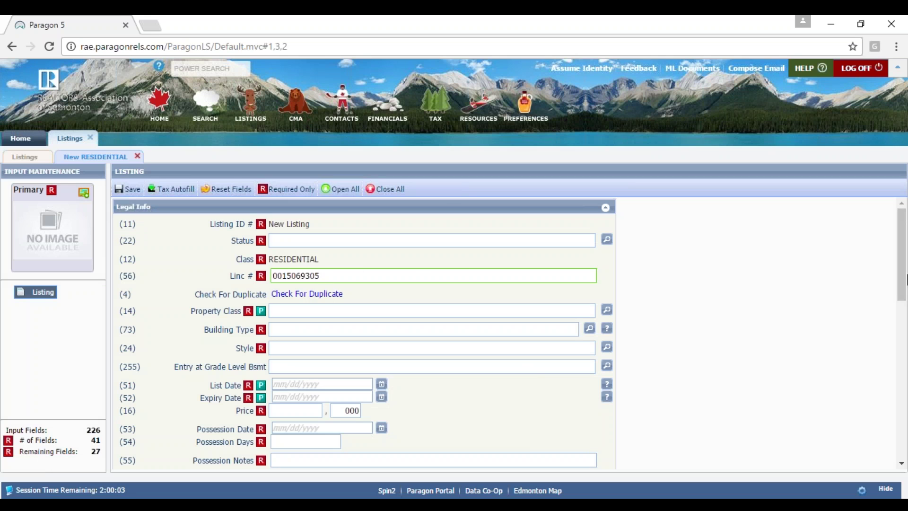
pyautogui.moveTo(902, 283); pyautogui.dragTo(898, 304)
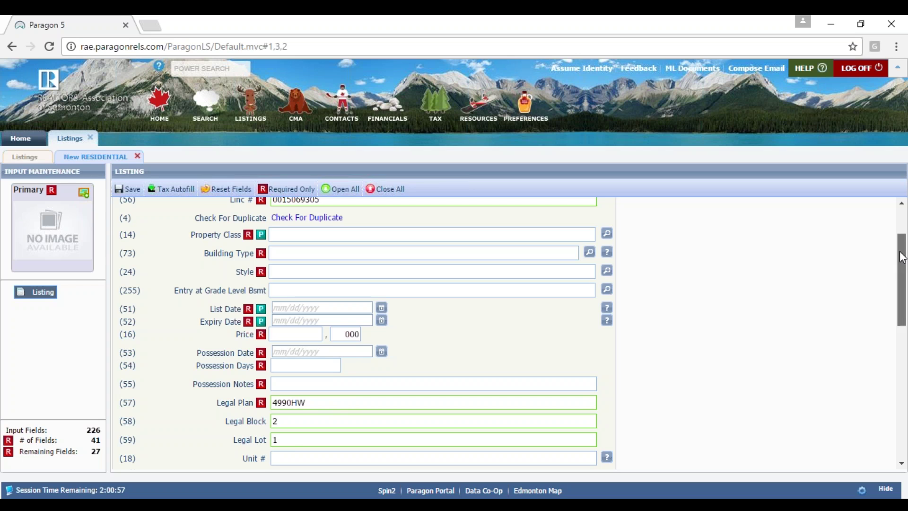
pyautogui.moveTo(904, 250); pyautogui.dragTo(903, 224)
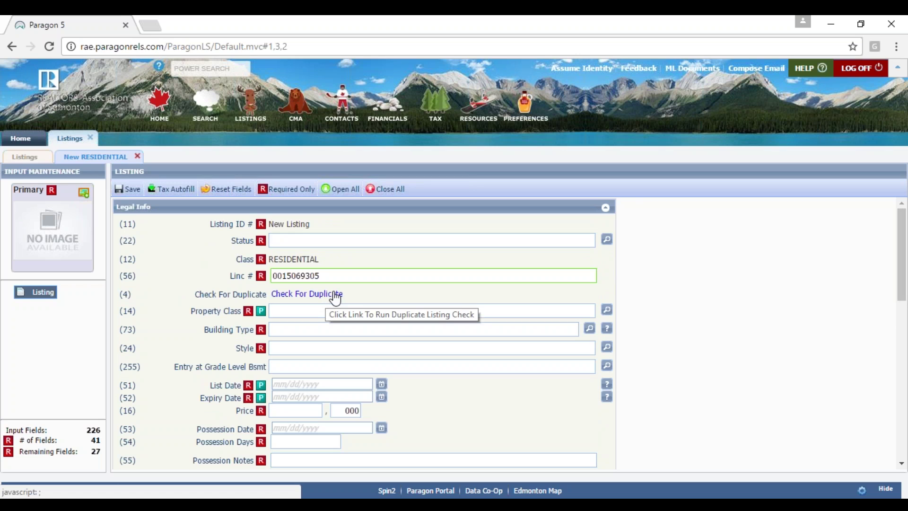
# - Run Check For Duplicate and dismiss the no-duplicates result with OK
pyautogui.click(308, 298)
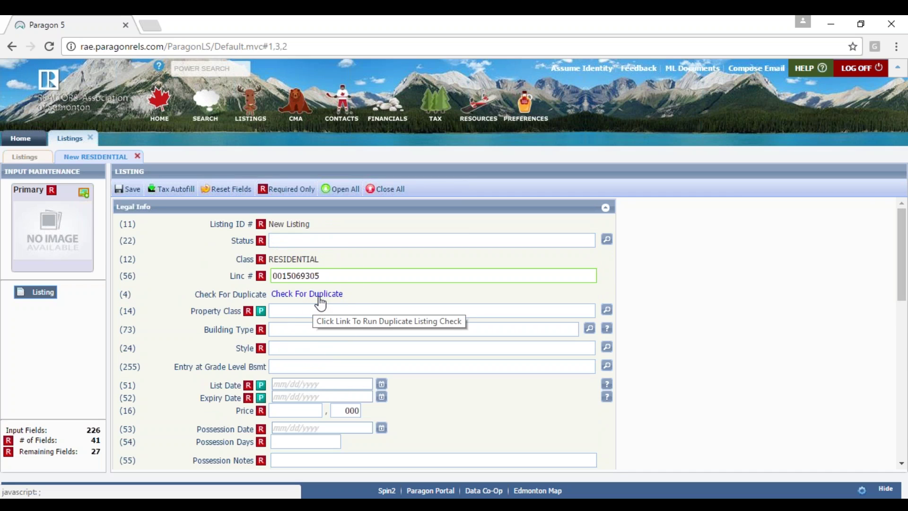
pyautogui.click(319, 299)
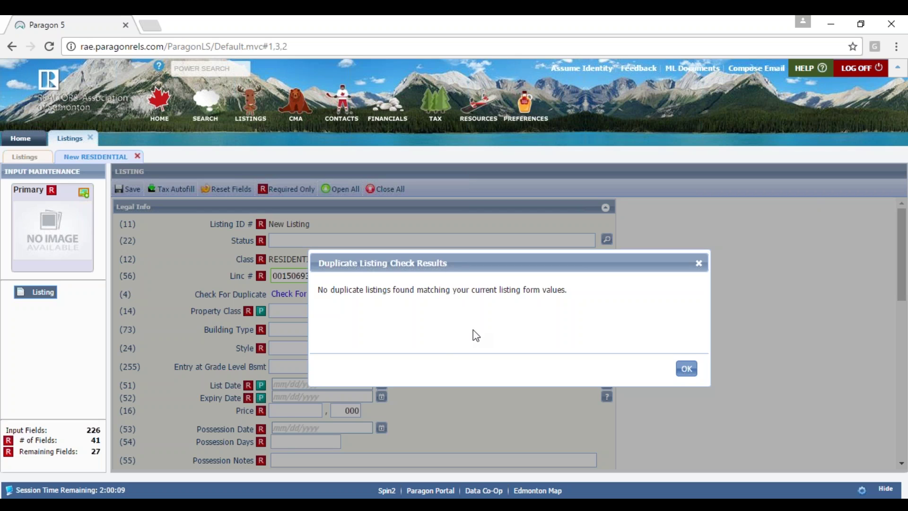
pyautogui.click(687, 369)
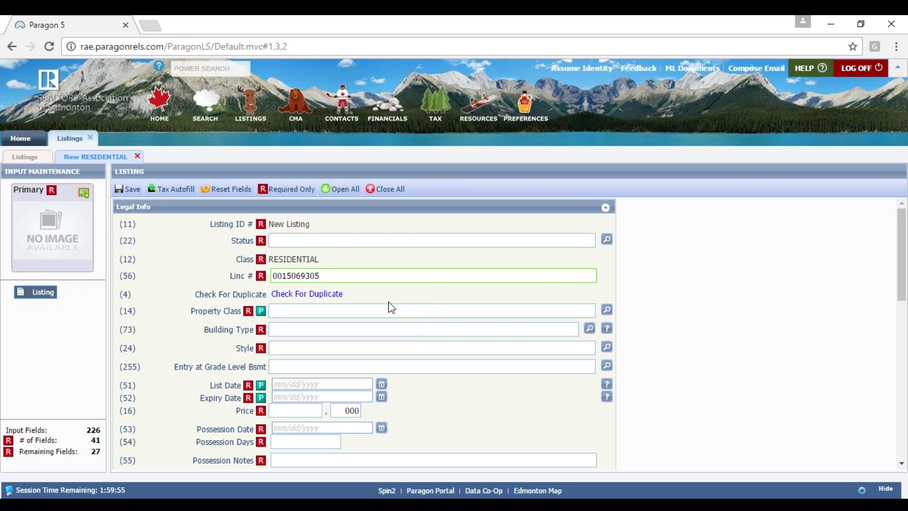
# - Set the listing Status to A - ACTIVE by typing 'ac' and picking the suggestion
pyautogui.click(366, 239)
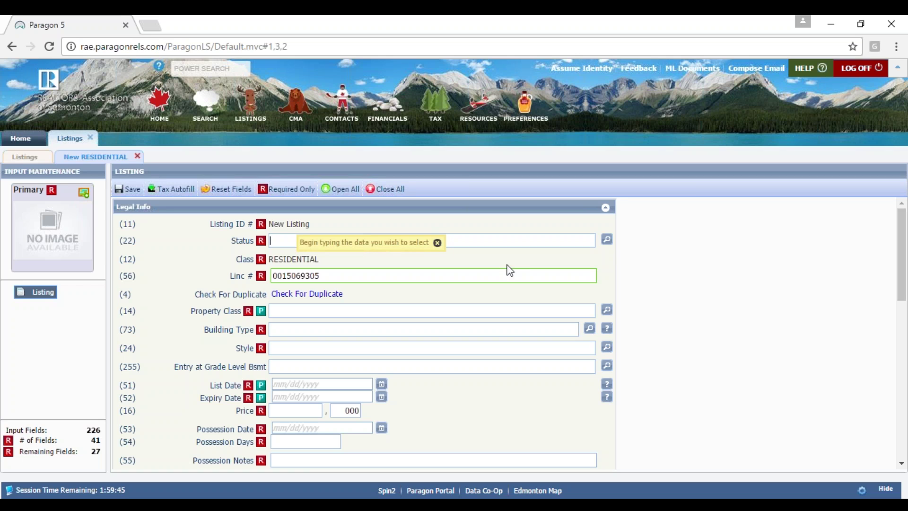
pyautogui.write('ac')
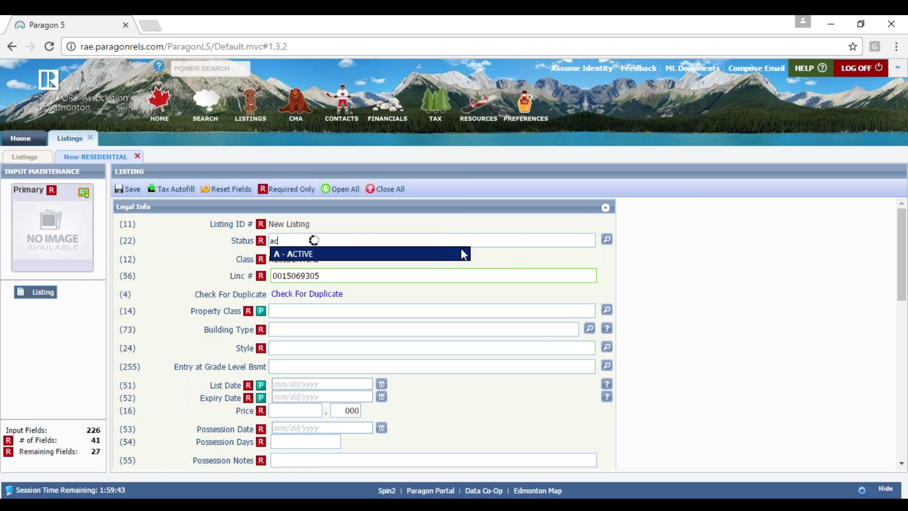
pyautogui.click(429, 260)
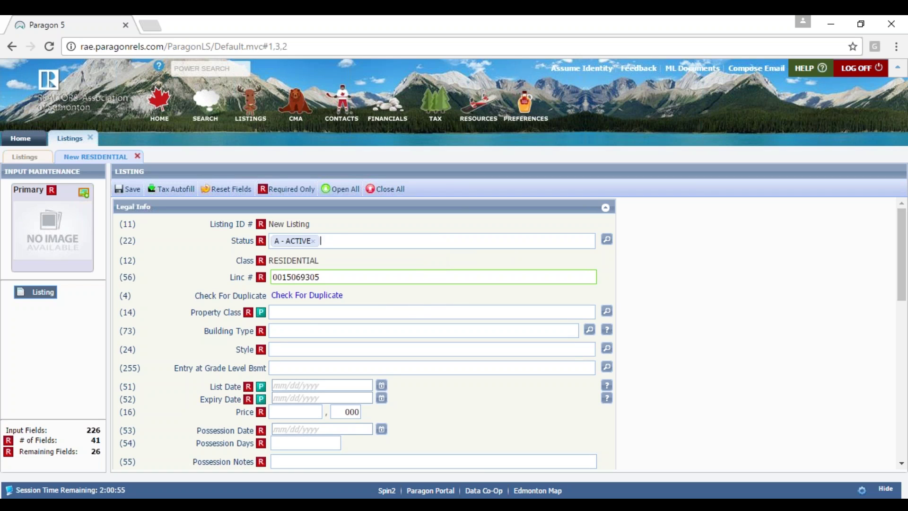
pyautogui.press('Tab')
# - Set Property Class to SF - Single Family from the property class lookup
pyautogui.write('sin')
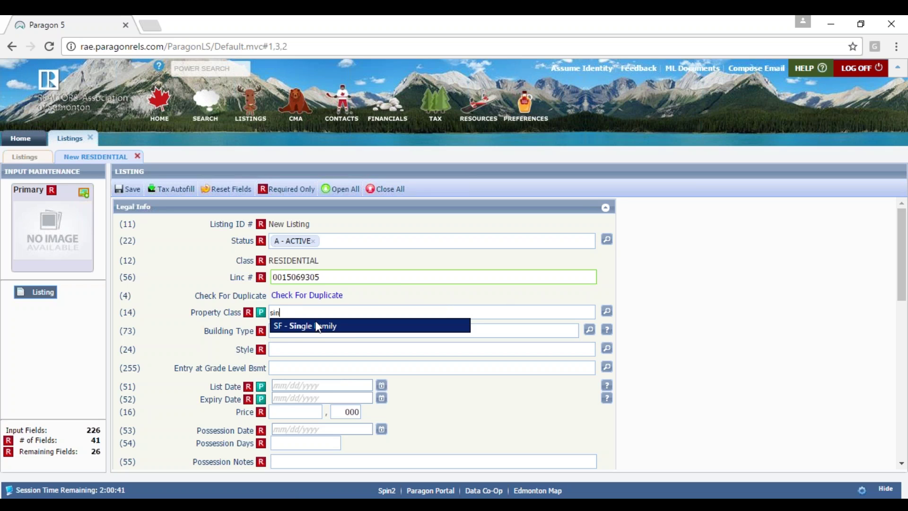
pyautogui.press('BackSpace')
pyautogui.press('BackSpace')
pyautogui.press('BackSpace')
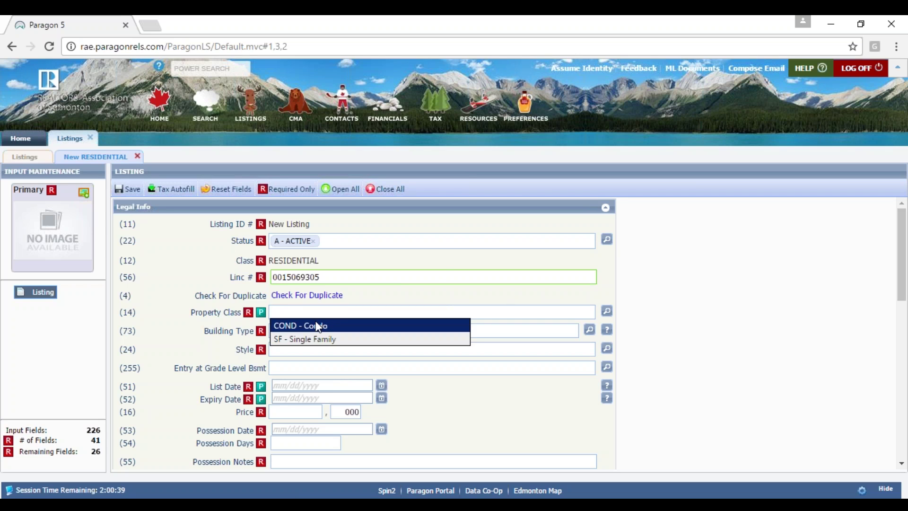
pyautogui.click(607, 312)
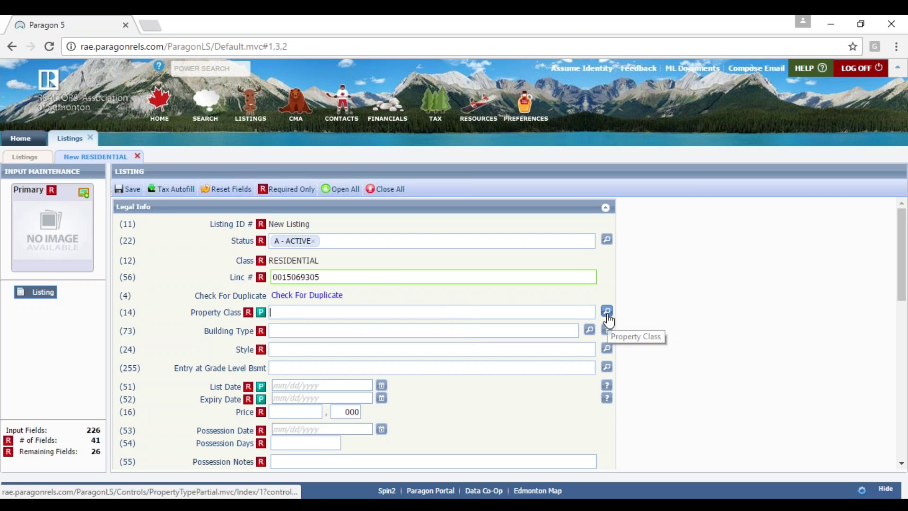
pyautogui.click(607, 314)
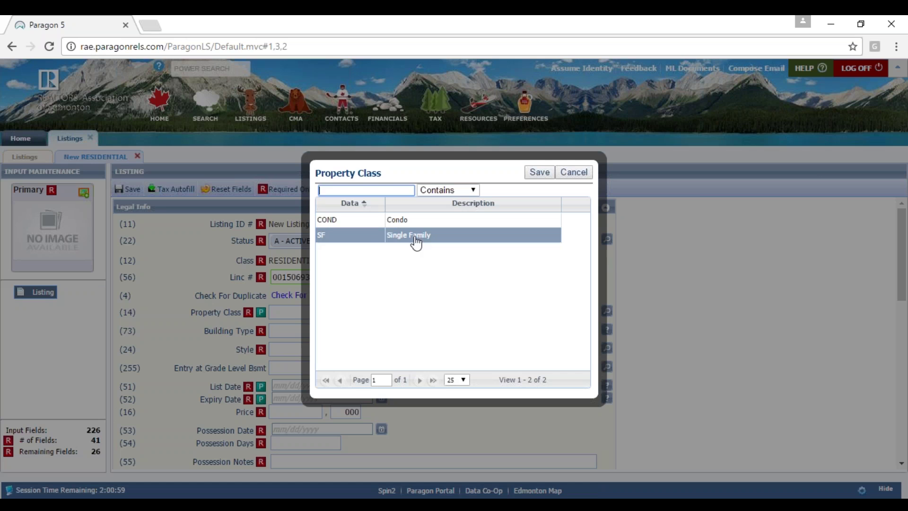
pyautogui.click(415, 237)
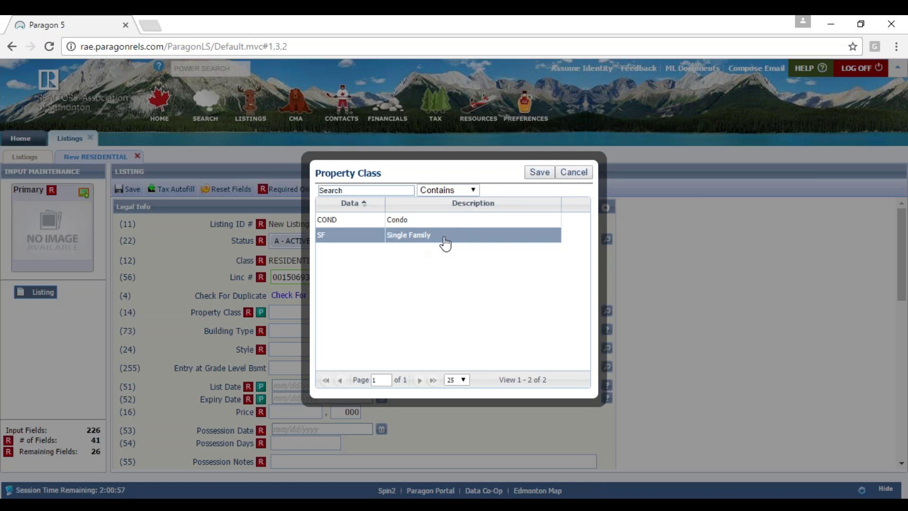
pyautogui.click(540, 172)
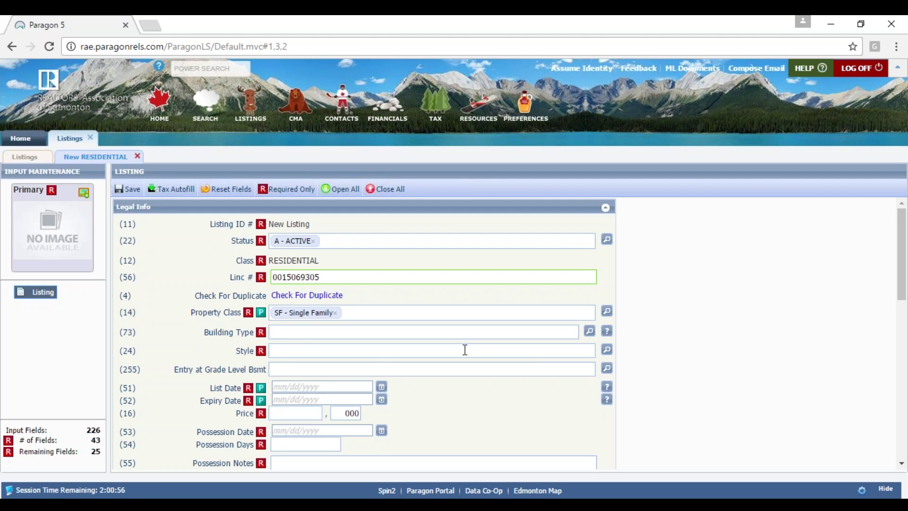
# - Set the home's Style to ST2 - 2 Storey from the style lookup
pyautogui.click(282, 353)
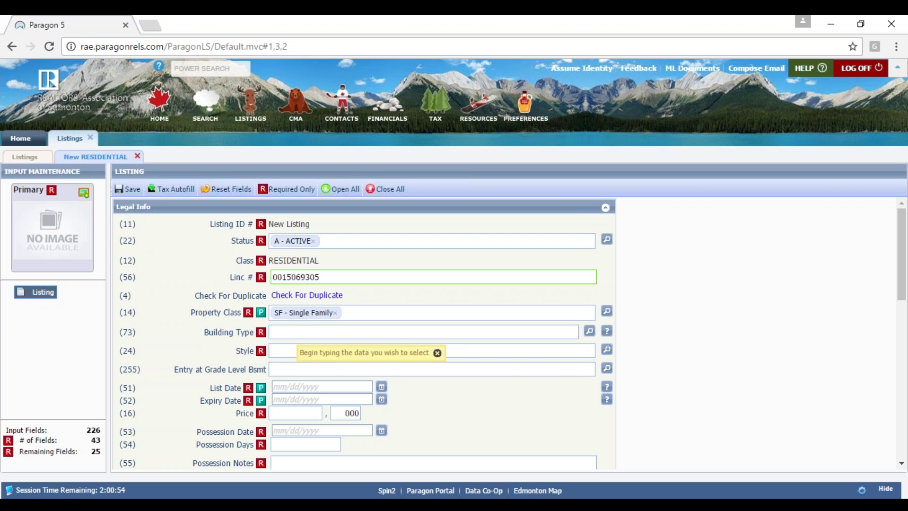
pyautogui.click(606, 350)
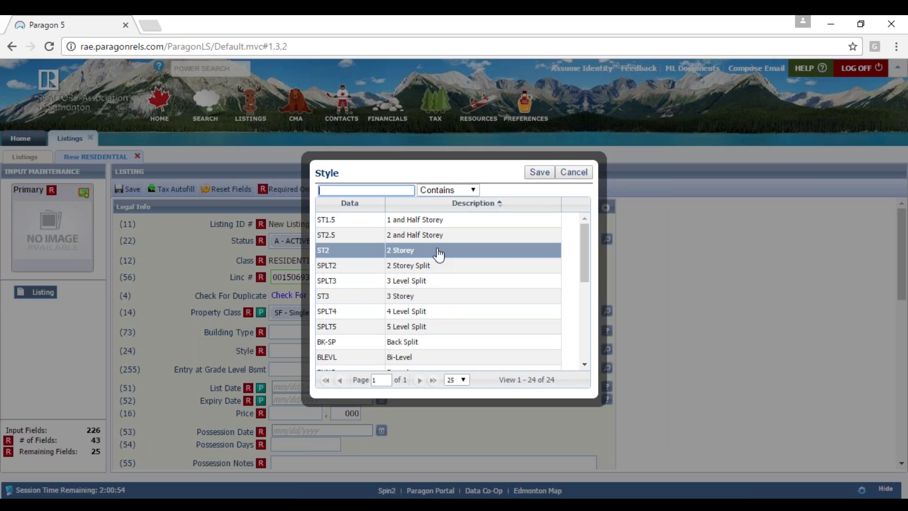
pyautogui.click(517, 253)
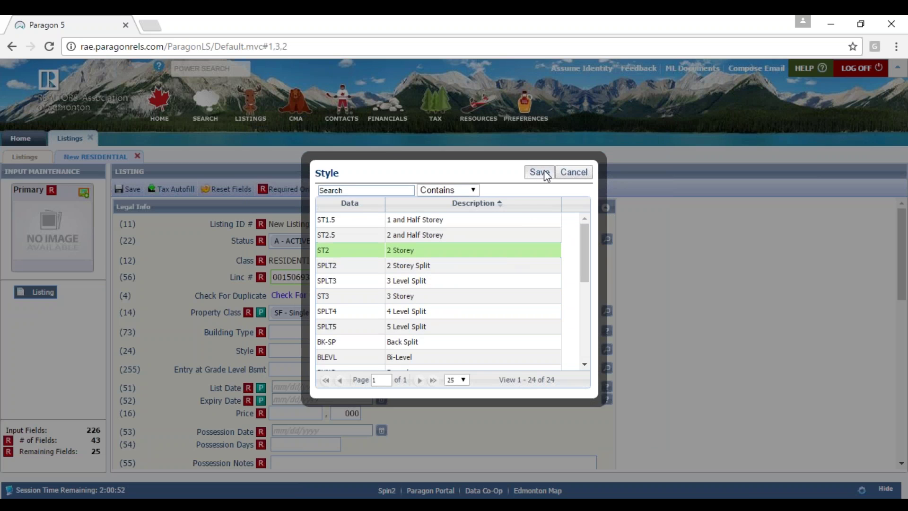
pyautogui.click(544, 173)
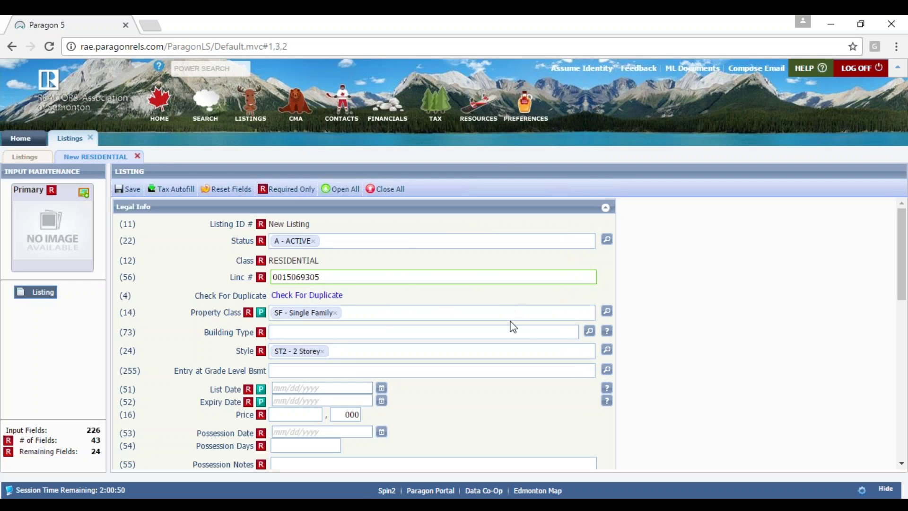
pyautogui.moveTo(902, 226); pyautogui.dragTo(903, 273)
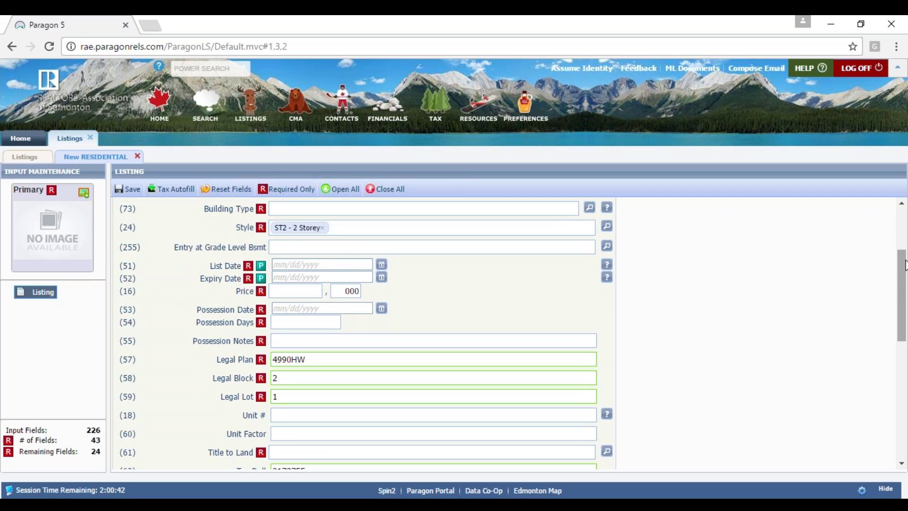
pyautogui.moveTo(902, 266); pyautogui.dragTo(902, 286)
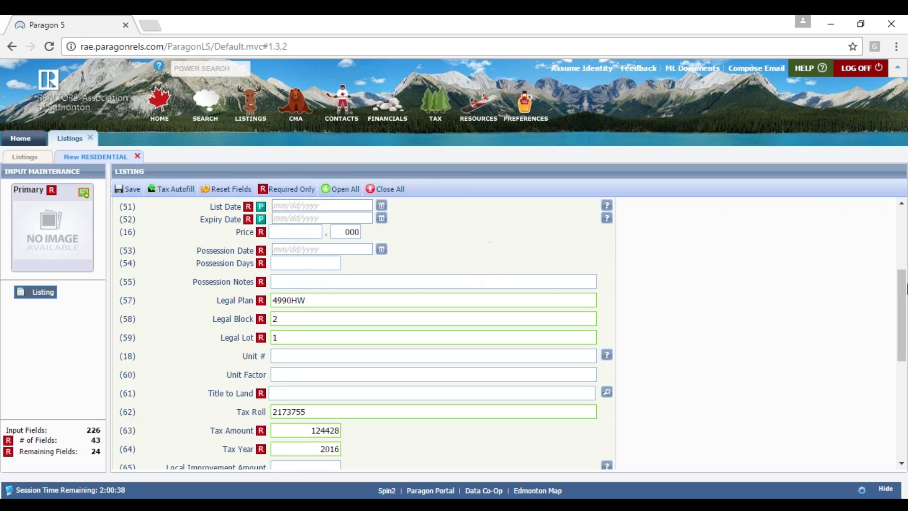
pyautogui.scroll(1, 903, 293)
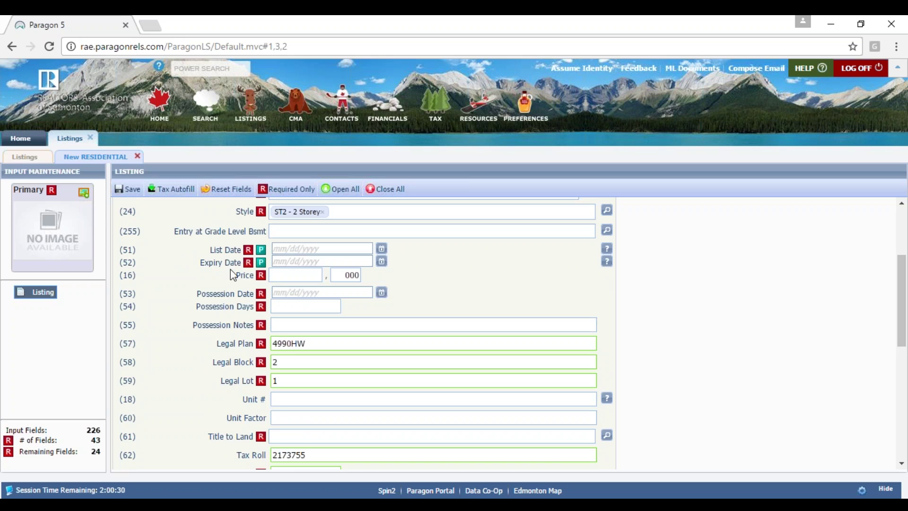
pyautogui.click(274, 250)
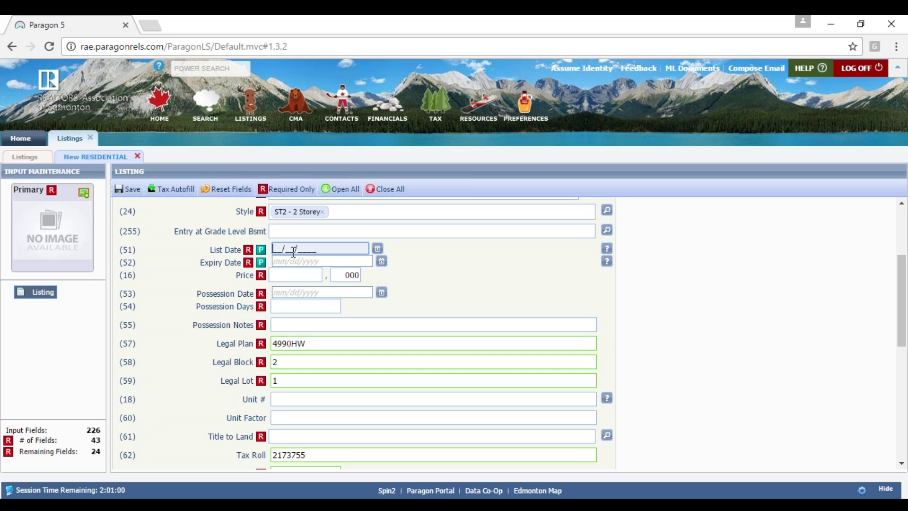
# - Pick List Date 11/25/2016 and Expiry Date 11/22/2017 from the calendars
pyautogui.click(379, 248)
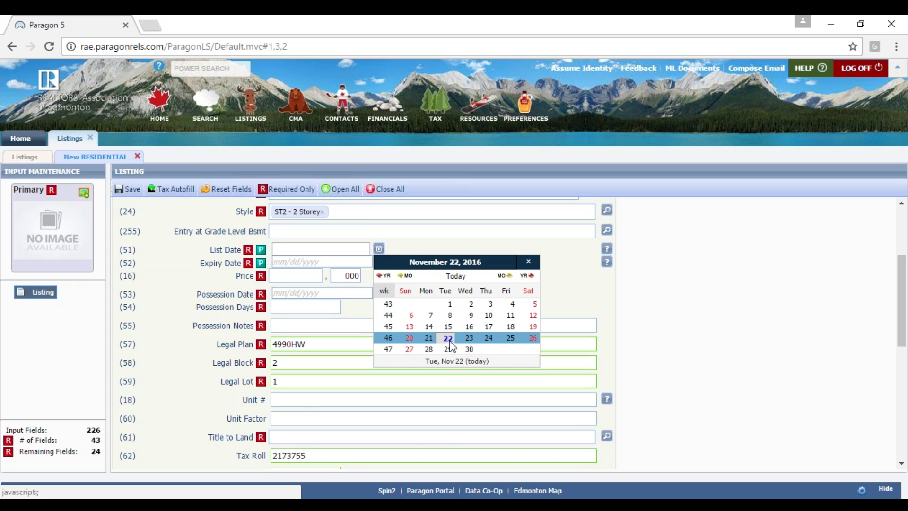
pyautogui.click(508, 338)
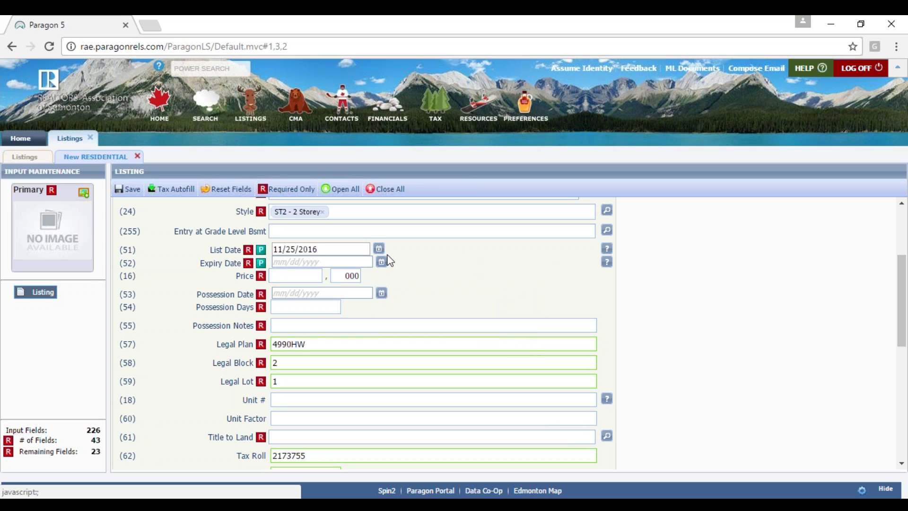
pyautogui.click(280, 261)
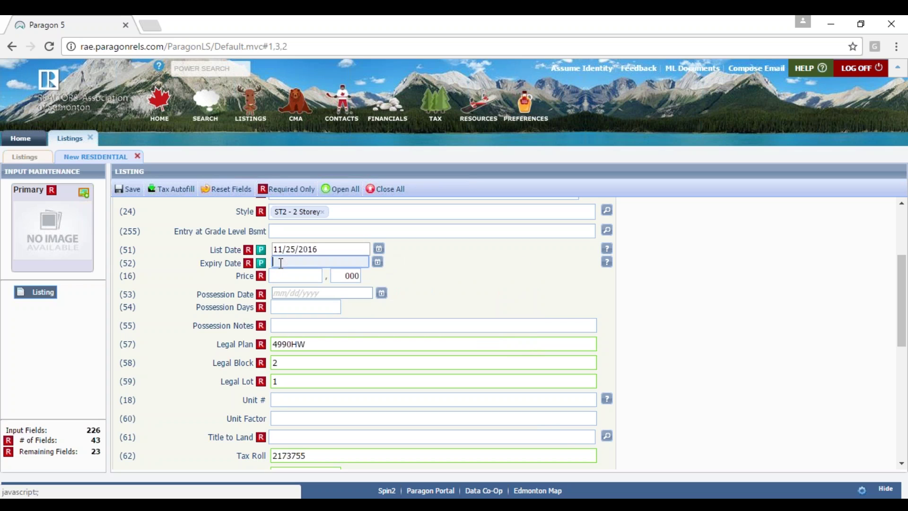
pyautogui.click(378, 263)
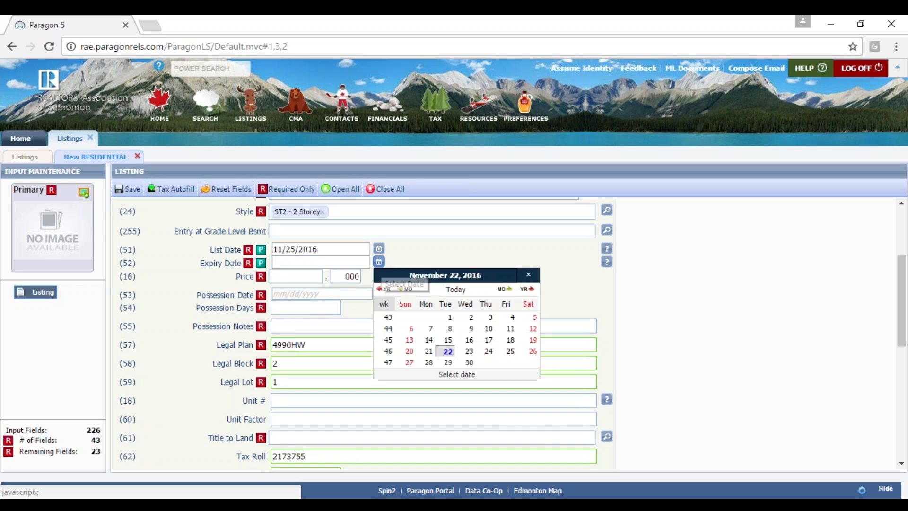
pyautogui.click(536, 298)
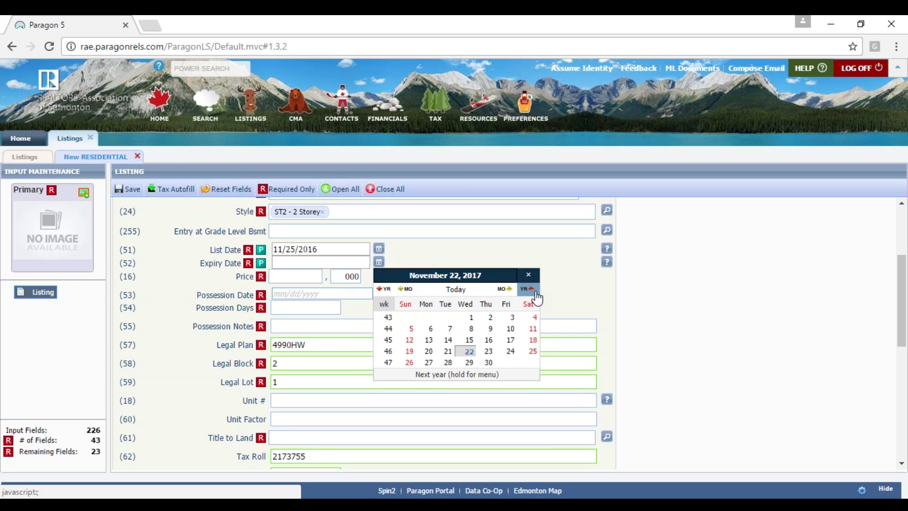
pyautogui.click(469, 352)
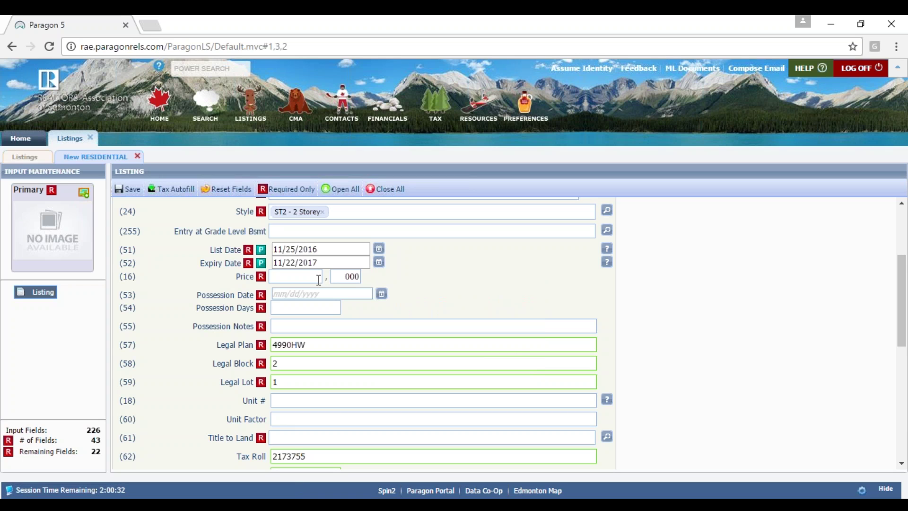
pyautogui.click(283, 313)
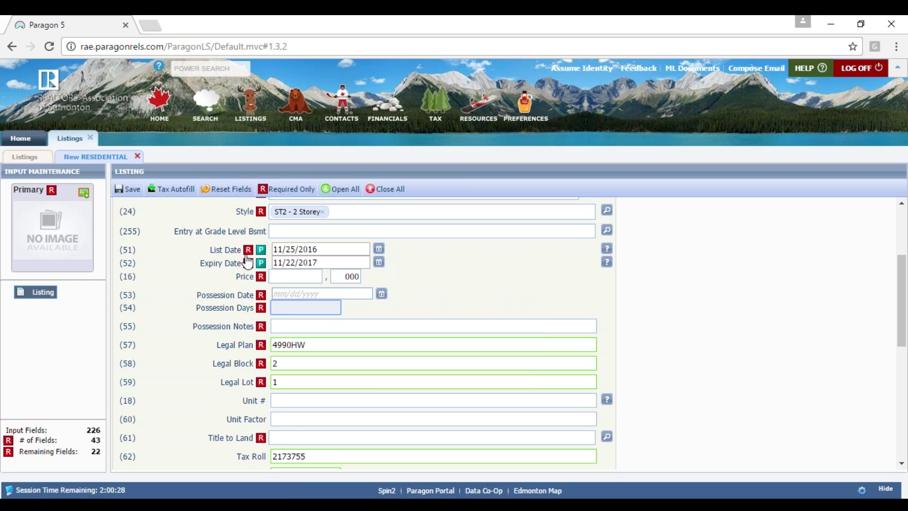
# - Enter 30 in Possession Days, then scroll down to the collapsed section headers
pyautogui.click(263, 279)
pyautogui.write('30')
pyautogui.press('Tab')
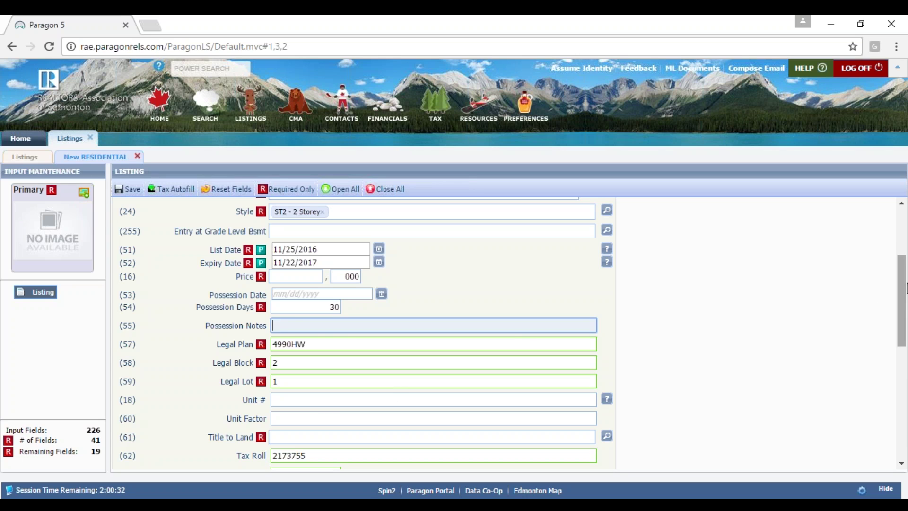
pyautogui.click(902, 303)
pyautogui.moveTo(903, 308); pyautogui.dragTo(901, 372)
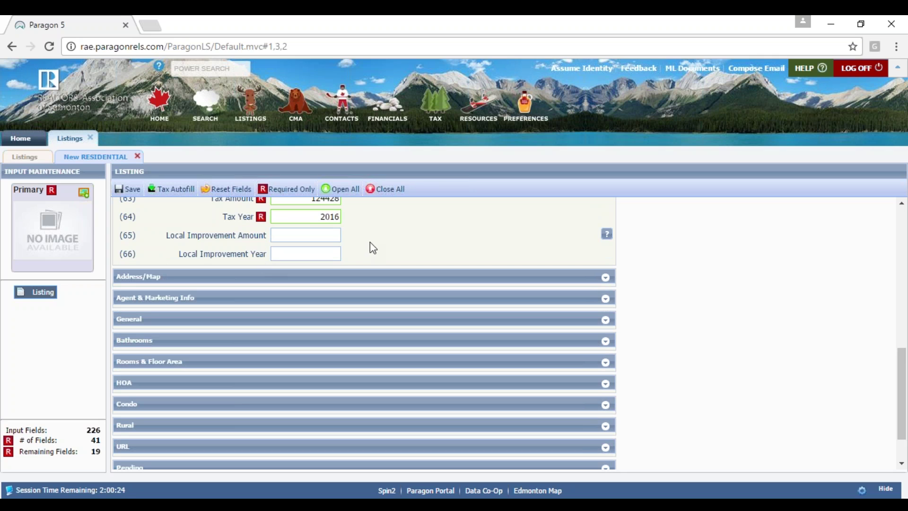
# - Expand Address/Map and review the prefilled address, Suite and Postal Code fields
pyautogui.click(384, 276)
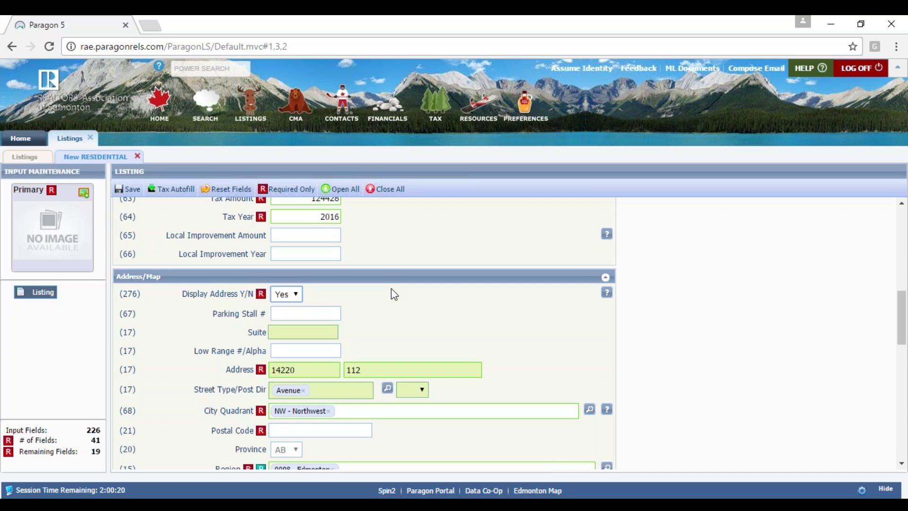
pyautogui.moveTo(900, 315); pyautogui.dragTo(901, 329)
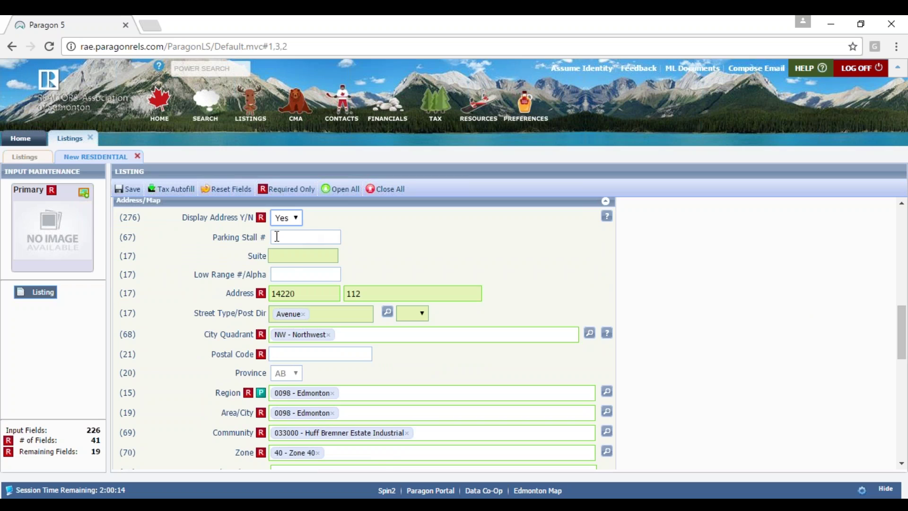
pyautogui.click(286, 260)
pyautogui.click(346, 351)
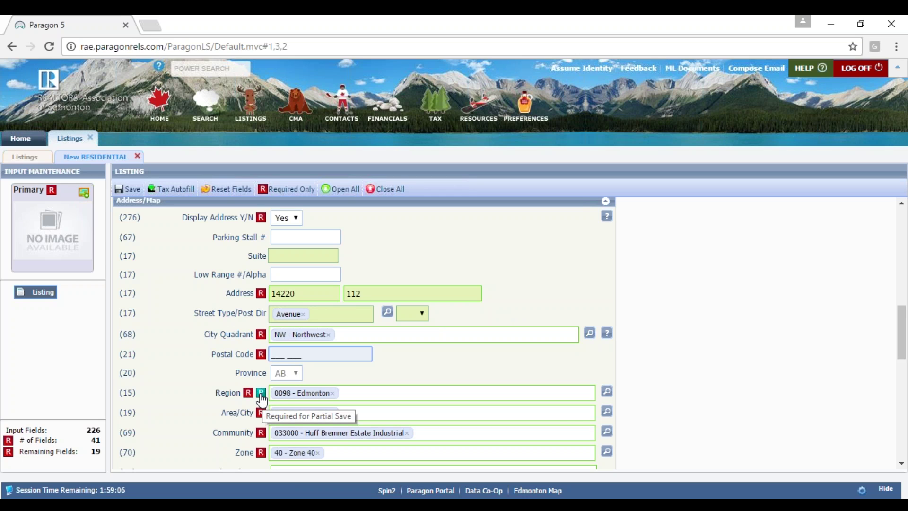
pyautogui.click(797, 375)
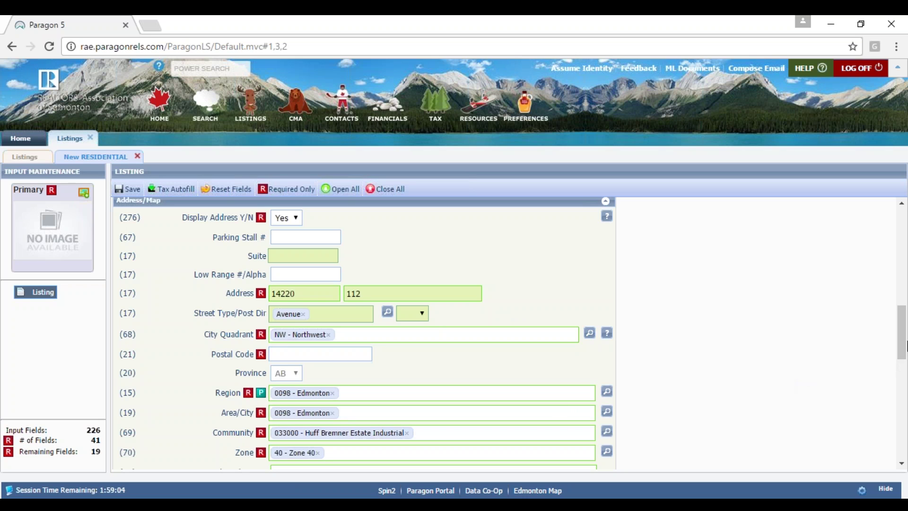
# - Open the Change Geocode map from the Validate Map link in Address/Map
pyautogui.scroll(-3, 905, 340)
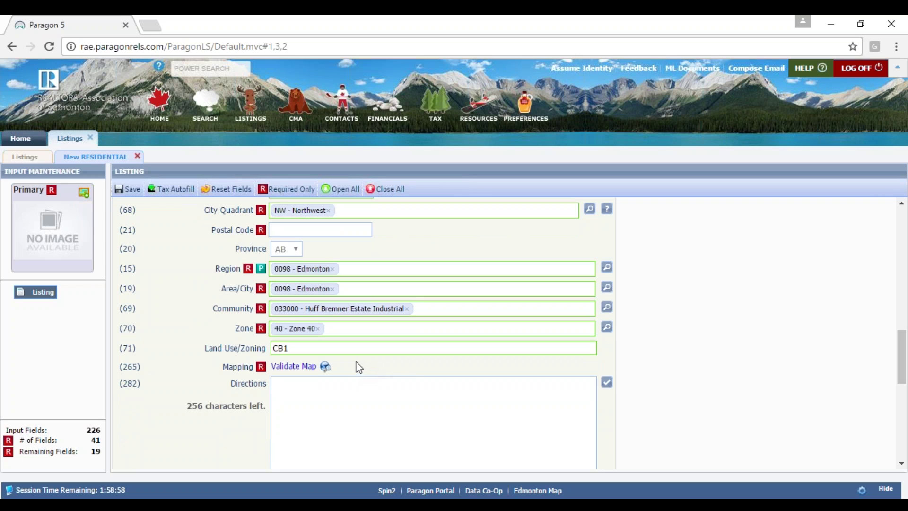
pyautogui.click(291, 371)
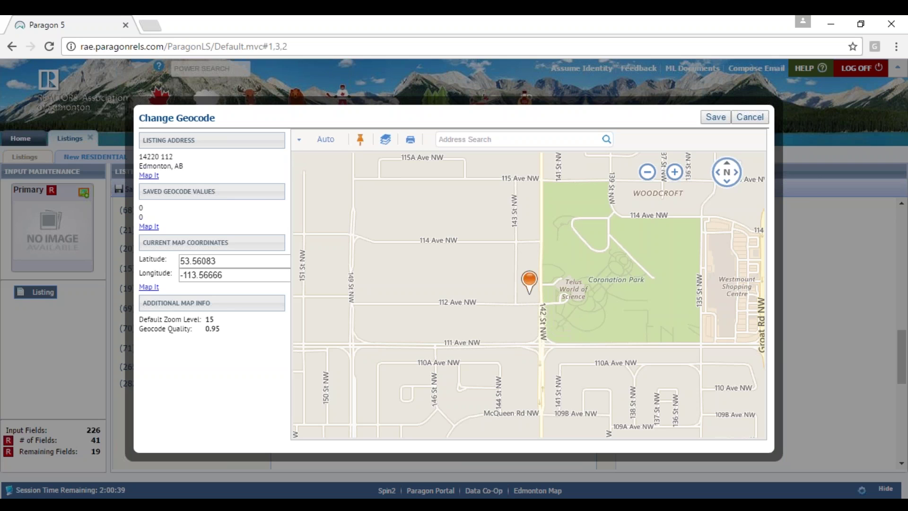
# - Zoom the geocode map out four levels, from 15 to 11, to show wider Edmonton
pyautogui.click(647, 172)
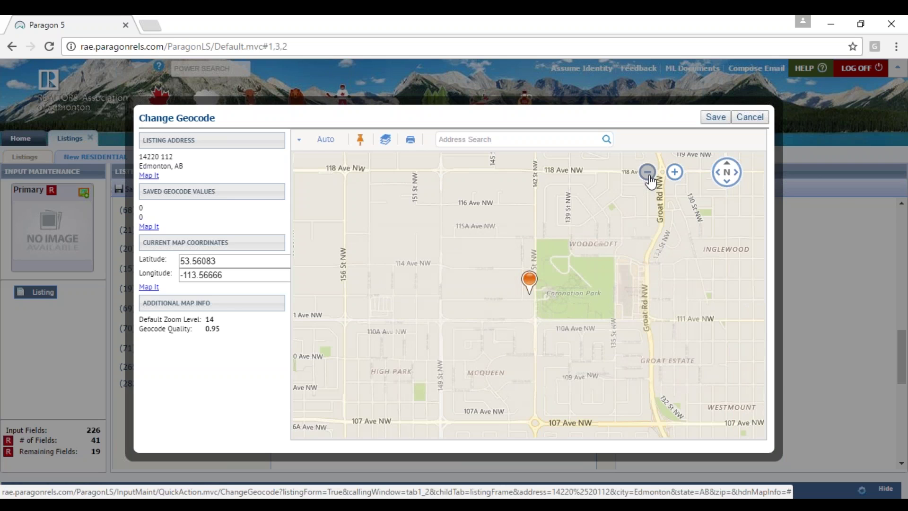
pyautogui.click(647, 171)
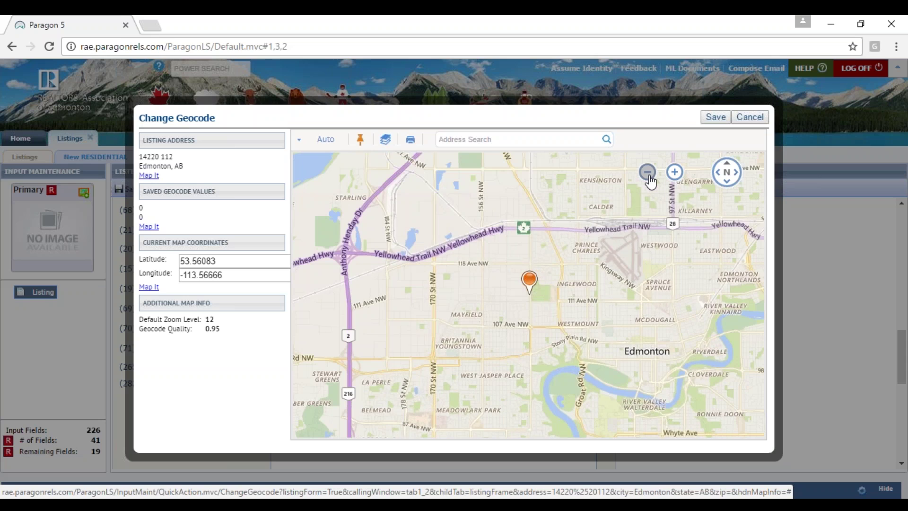
pyautogui.click(649, 175)
pyautogui.click(648, 175)
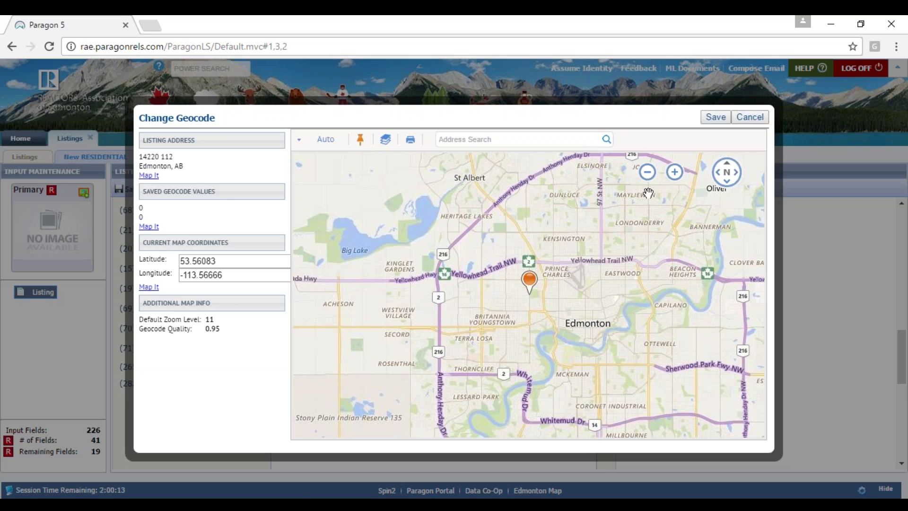
# - Zoom back in on the marker beside Coronation Park to level 17, panning to nearby streets
pyautogui.click(674, 178)
pyautogui.click(674, 179)
pyautogui.click(674, 179)
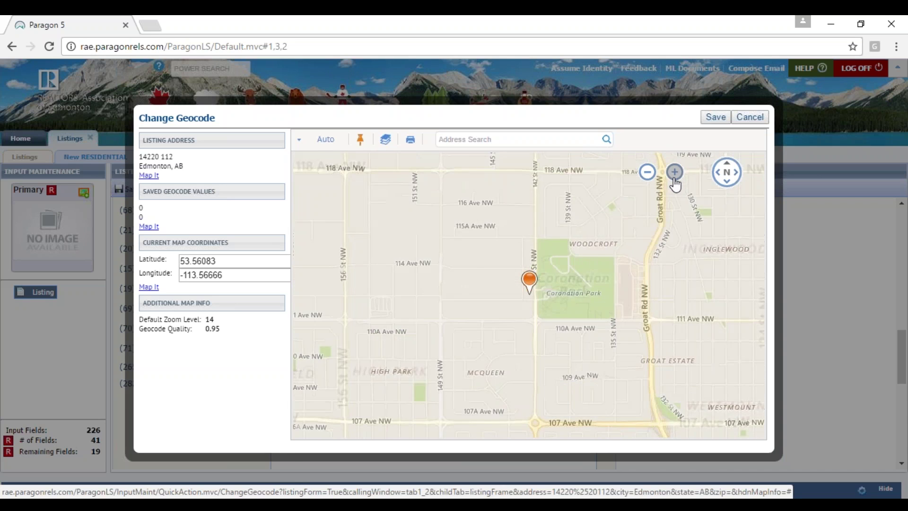
pyautogui.click(674, 179)
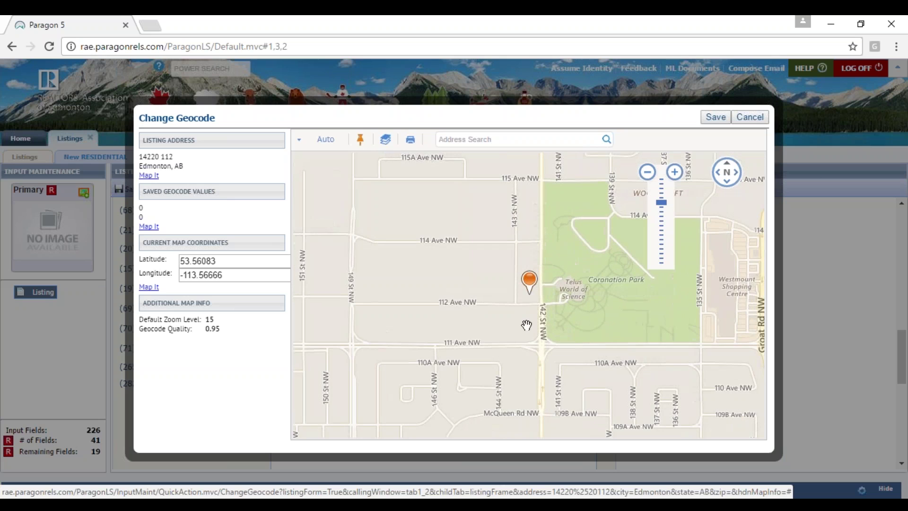
pyautogui.click(670, 176)
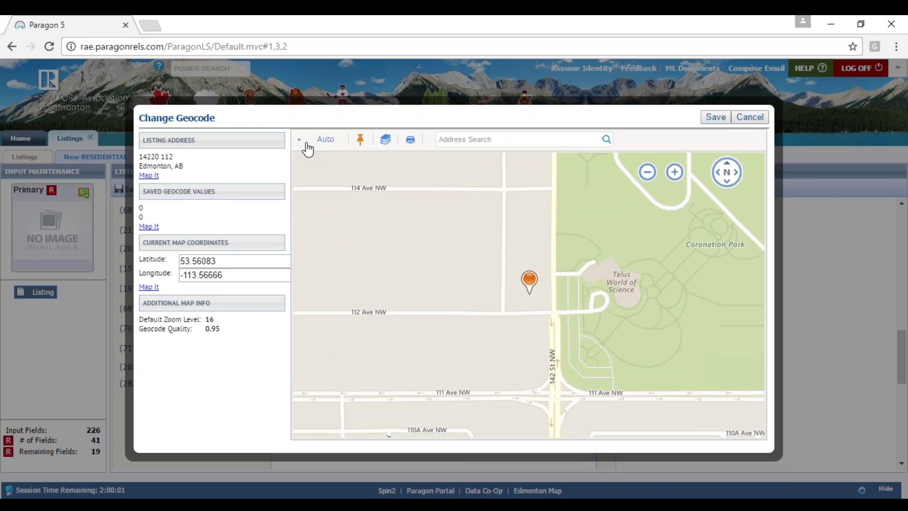
pyautogui.click(313, 146)
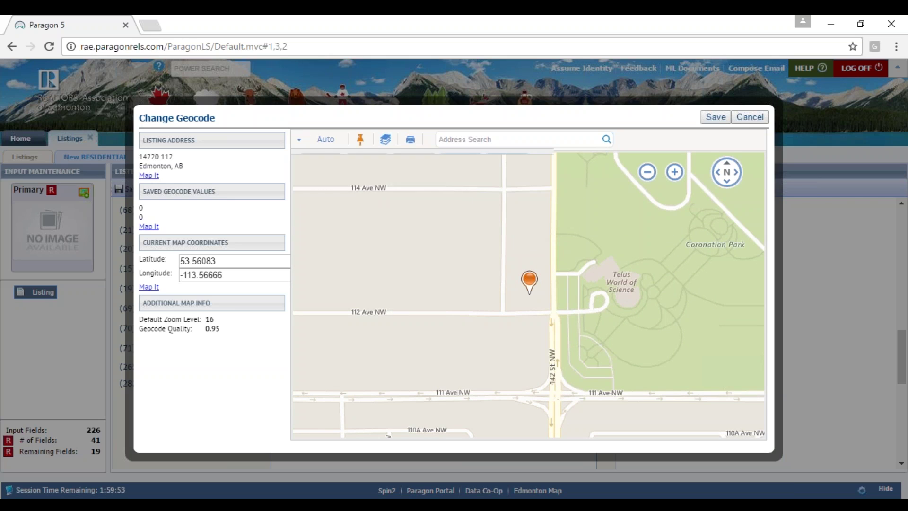
pyautogui.click(645, 174)
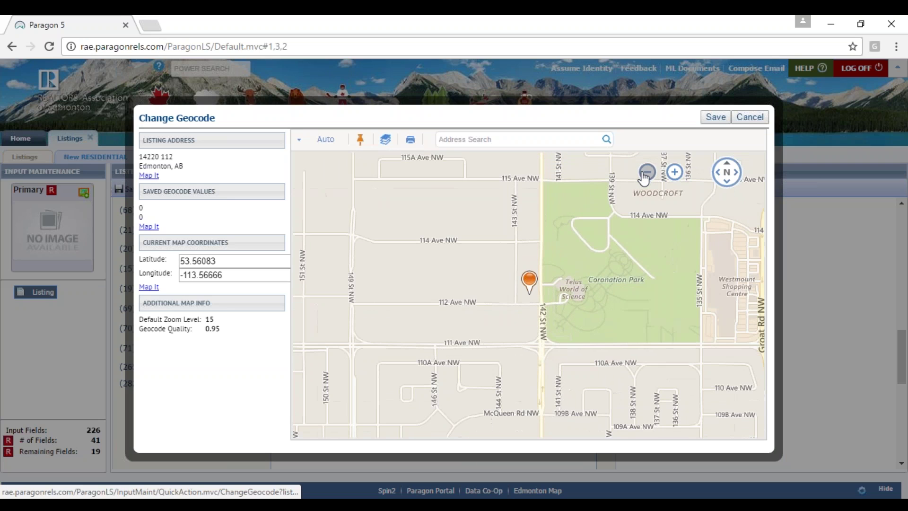
pyautogui.moveTo(622, 307); pyautogui.dragTo(551, 300)
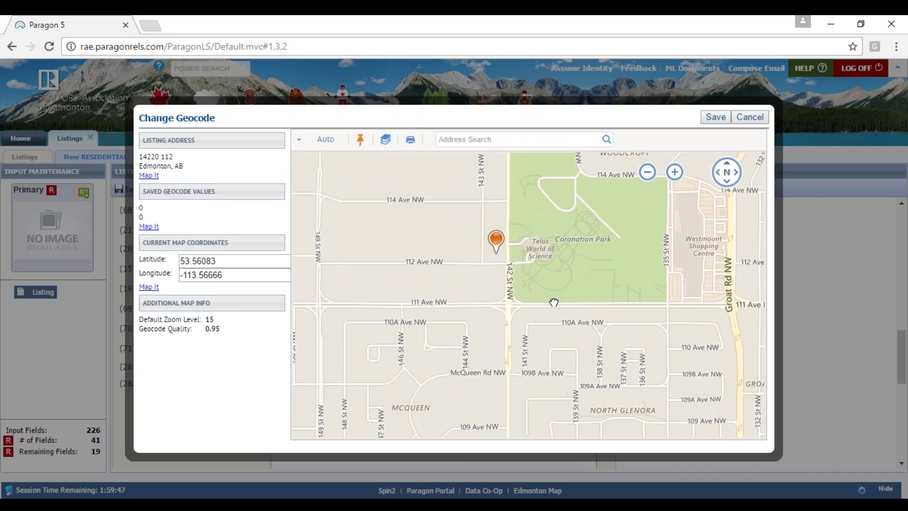
pyautogui.moveTo(674, 176)
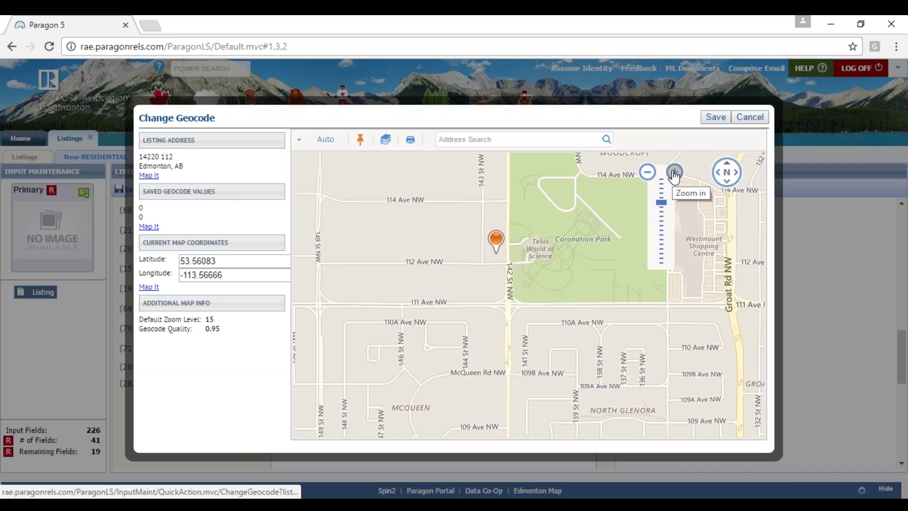
pyautogui.click(674, 174)
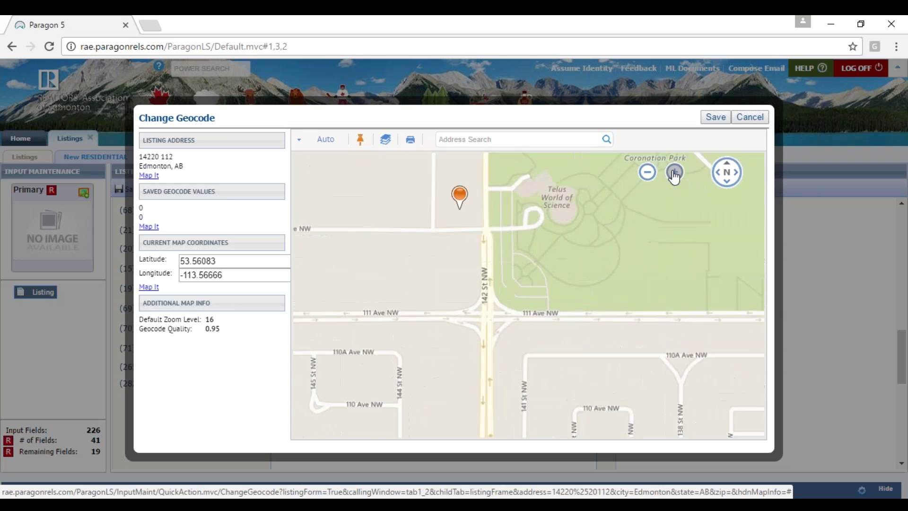
pyautogui.click(675, 173)
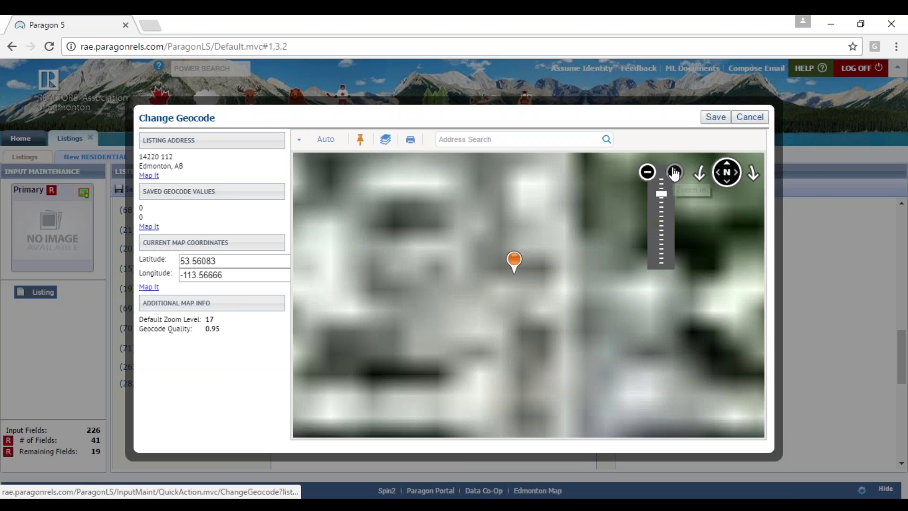
# - Drag the pin onto the building's centre in aerial view, giving Geocode Quality 1.0
pyautogui.click(674, 174)
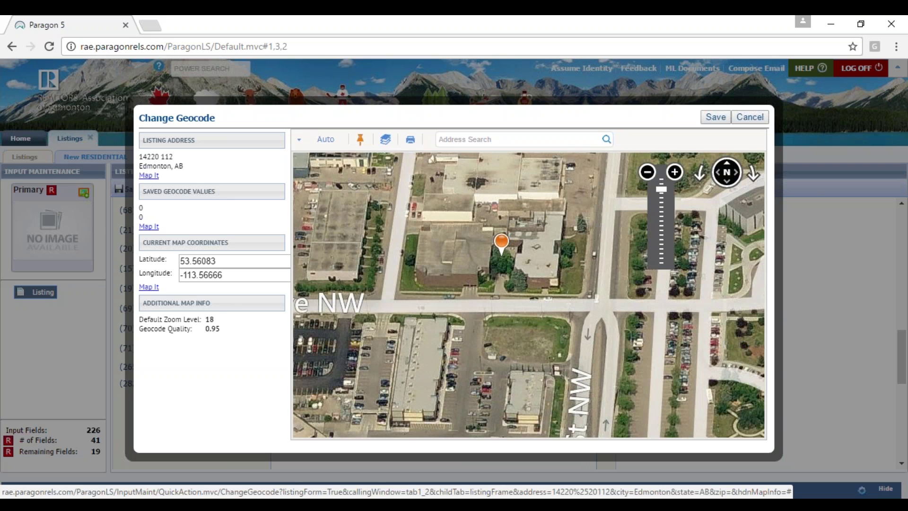
pyautogui.moveTo(598, 256); pyautogui.dragTo(625, 343)
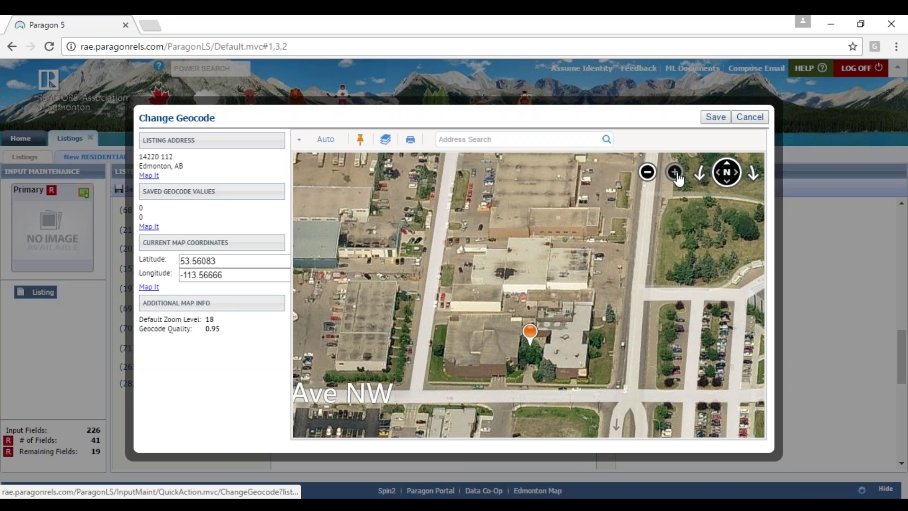
pyautogui.moveTo(561, 377); pyautogui.dragTo(598, 305)
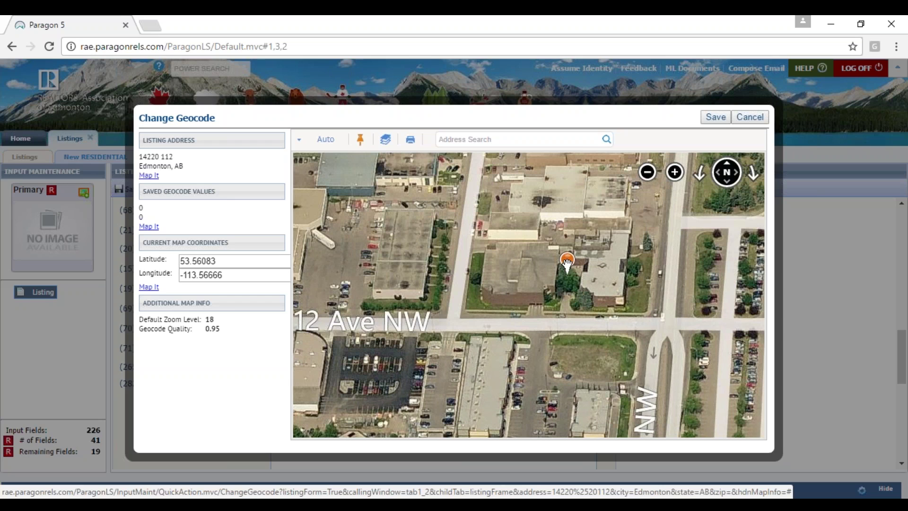
pyautogui.moveTo(567, 262)
pyautogui.mouseDown()
pyautogui.moveTo(501, 267)
pyautogui.moveTo(536, 280)
pyautogui.moveTo(523, 293)
pyautogui.moveTo(539, 287)
pyautogui.mouseUp()
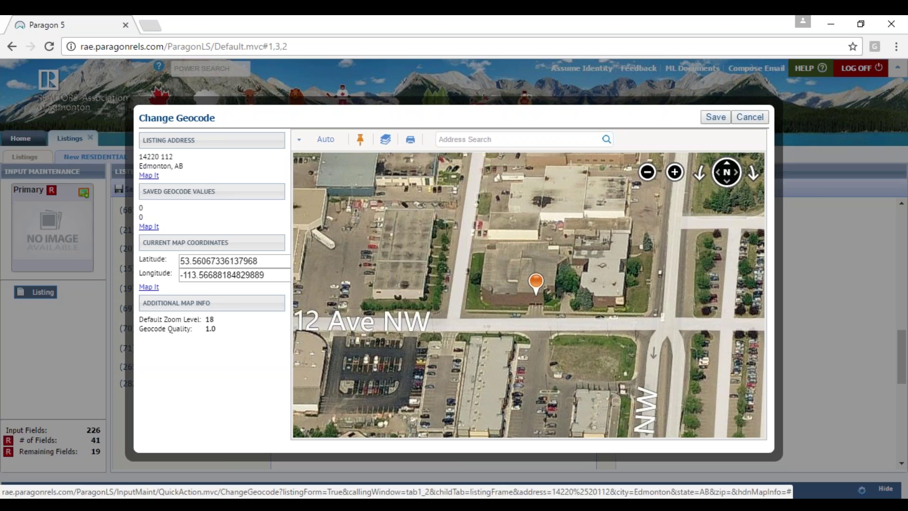
pyautogui.click(358, 142)
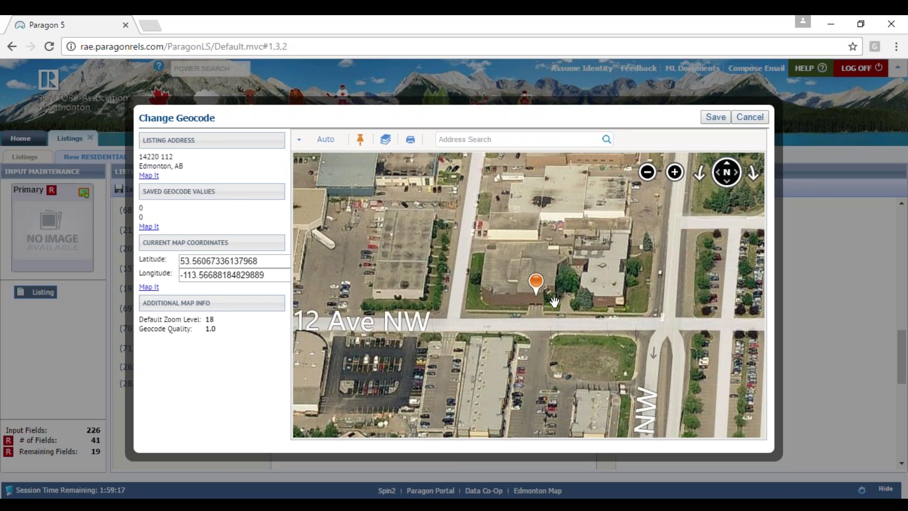
pyautogui.moveTo(662, 198)
pyautogui.click(647, 173)
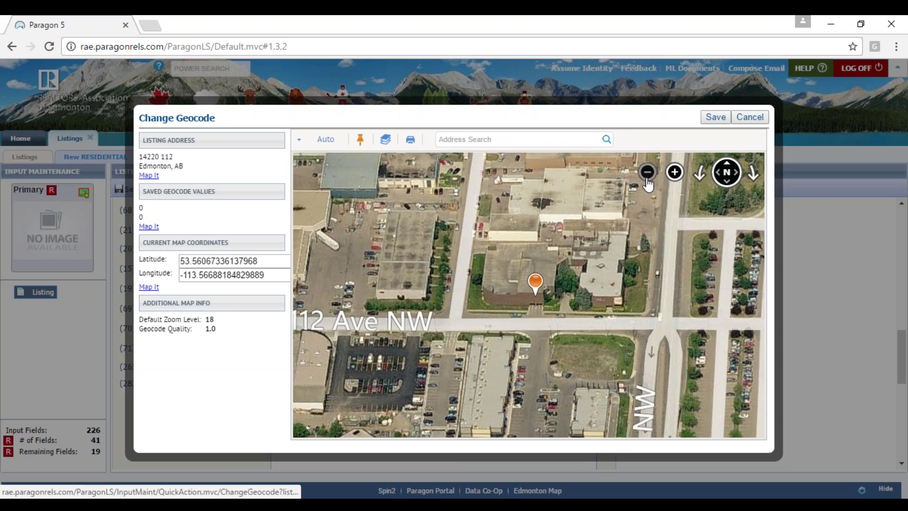
# - Search the map for Tofield, Alberta to re-centre it there
pyautogui.click(646, 173)
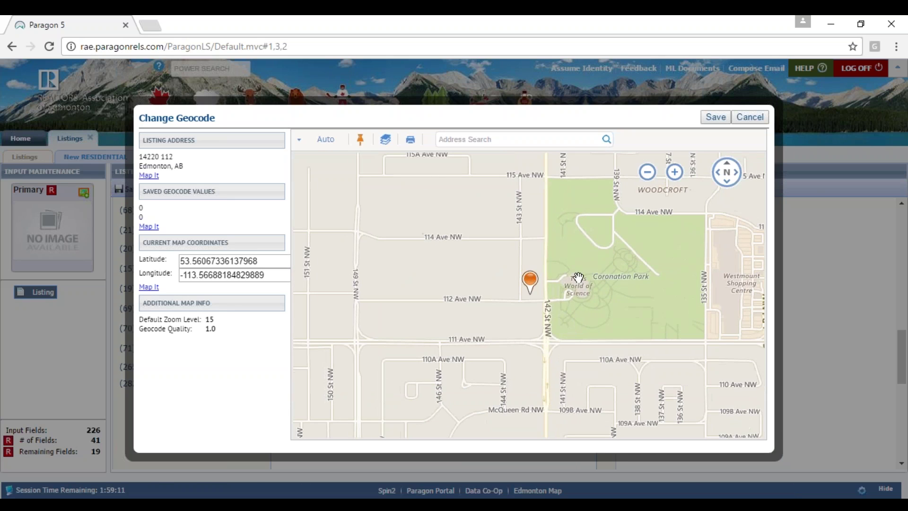
pyautogui.click(440, 139)
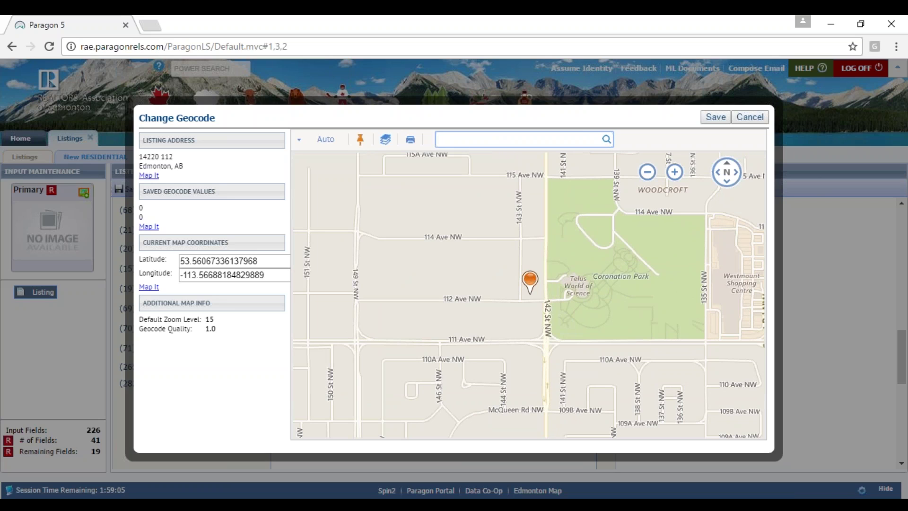
pyautogui.write('Tof')
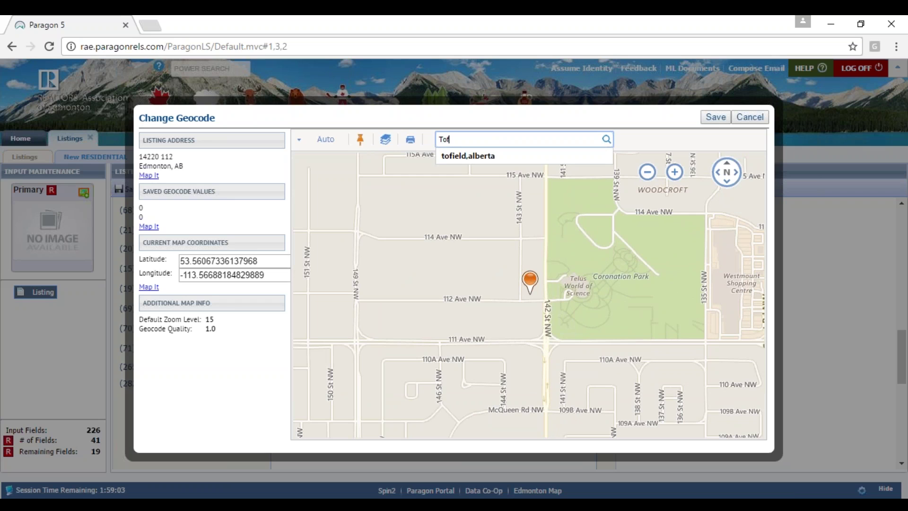
pyautogui.press('Down')
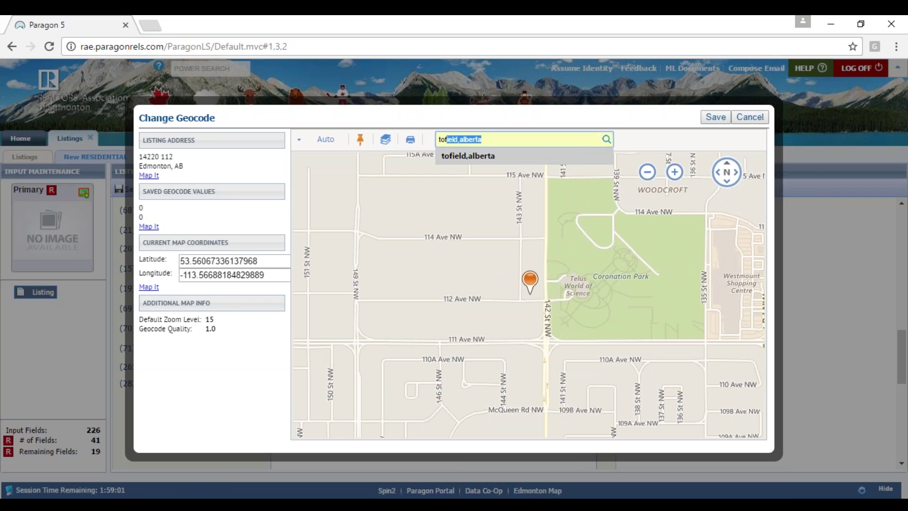
pyautogui.click(480, 155)
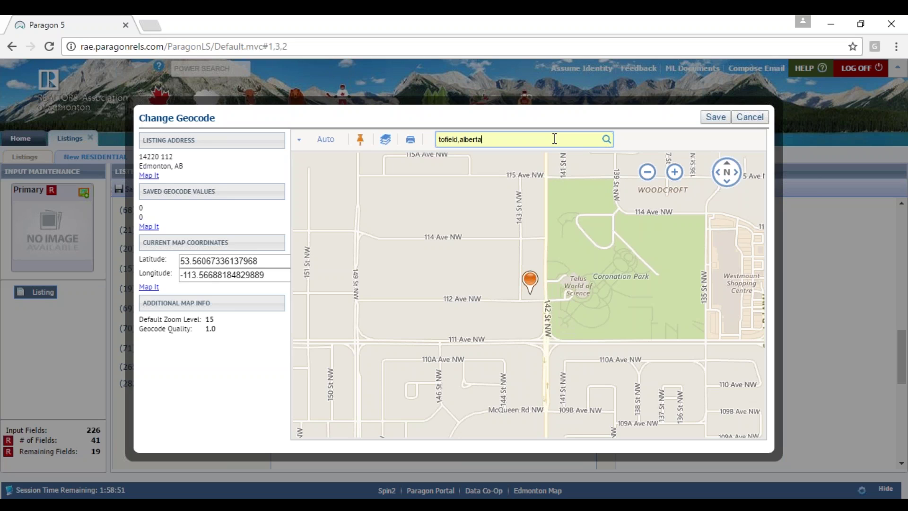
pyautogui.press('Return')
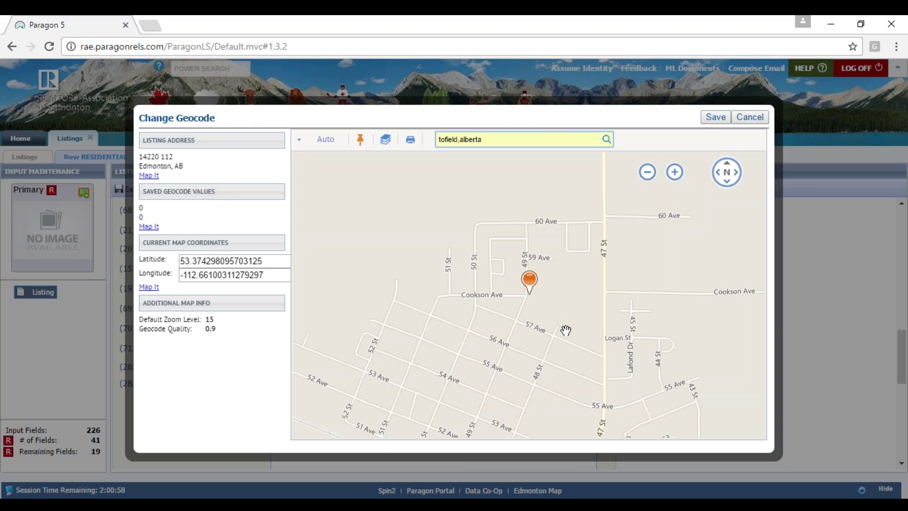
# - Move the marker near Cookson Ave east of 47 St and save the coordinates
pyautogui.click(648, 173)
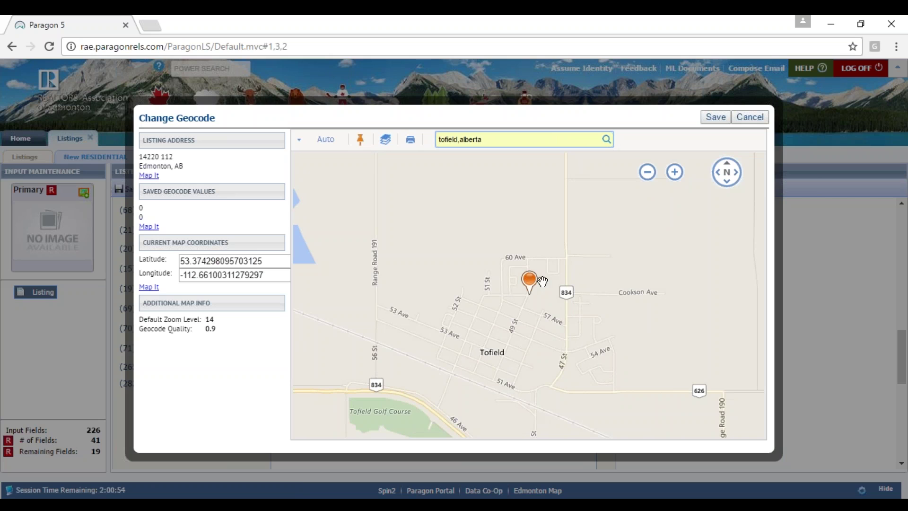
pyautogui.moveTo(530, 282); pyautogui.dragTo(561, 289)
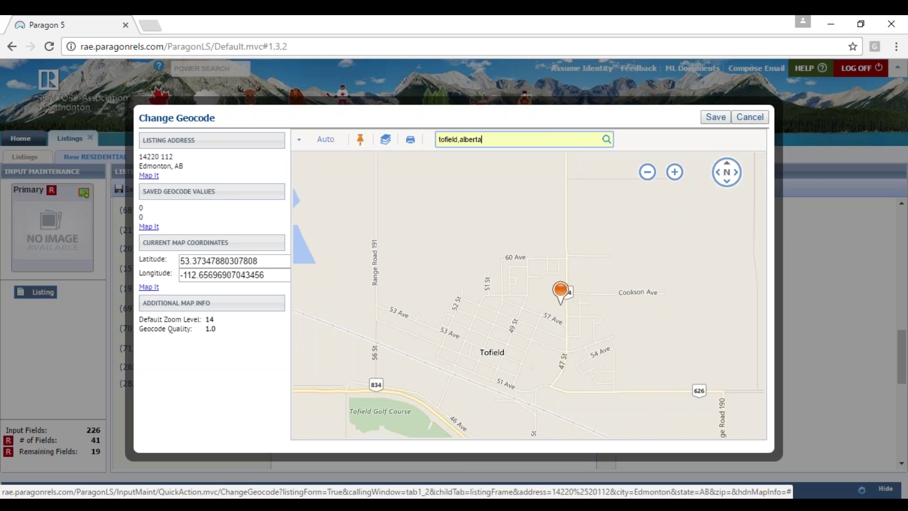
pyautogui.click(675, 171)
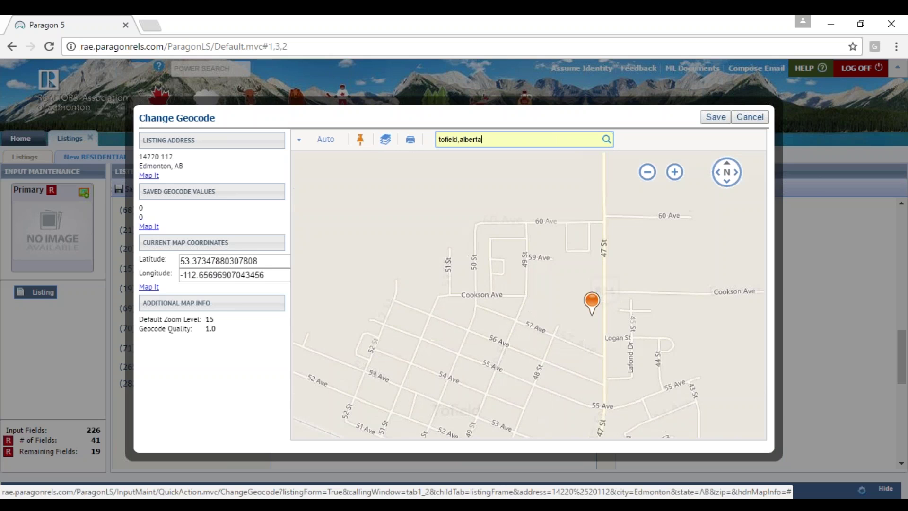
pyautogui.moveTo(592, 305); pyautogui.dragTo(667, 261)
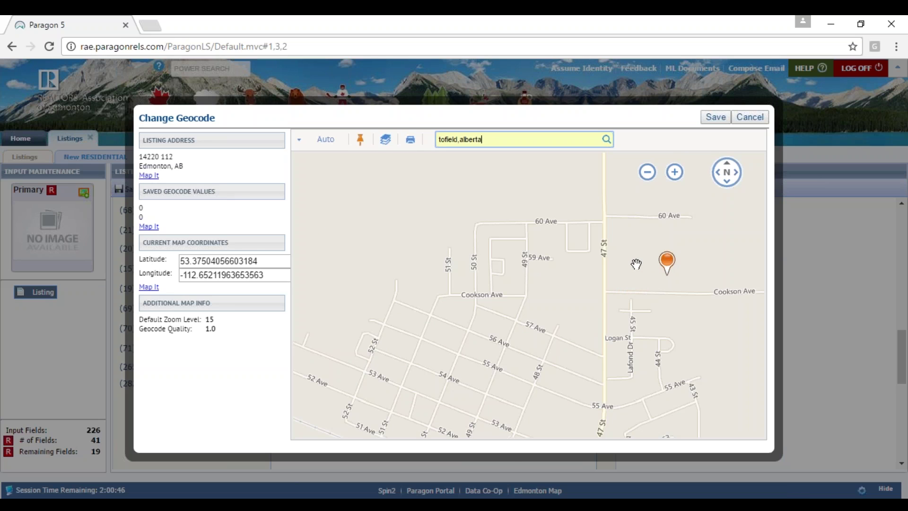
pyautogui.click(715, 117)
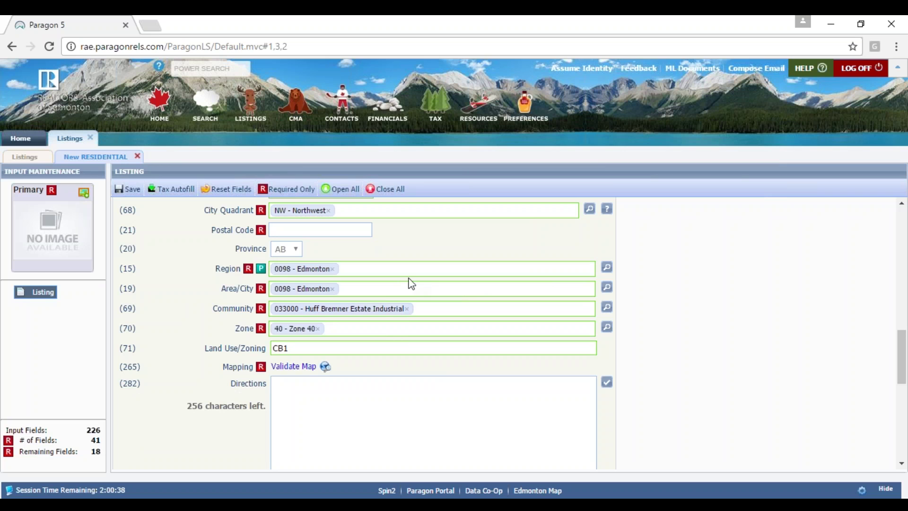
pyautogui.moveTo(902, 371); pyautogui.dragTo(685, 418)
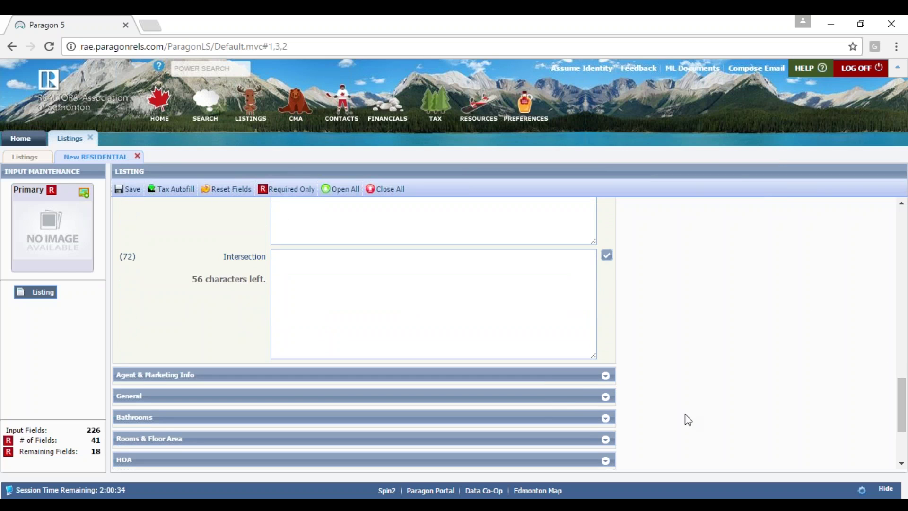
# - Expand Agent & Marketing Info and scroll past Listing Agent 1 and Listing Firm 1 to Public Remarks
pyautogui.click(565, 379)
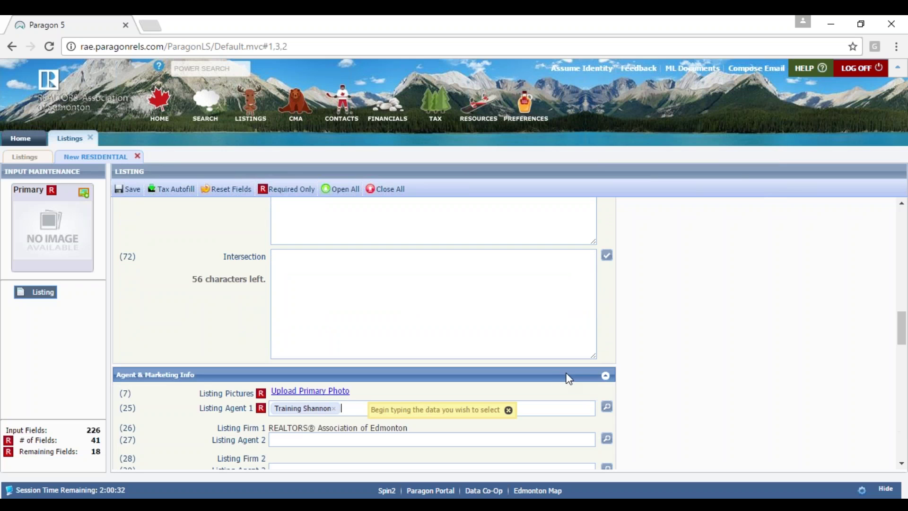
pyautogui.moveTo(904, 321); pyautogui.dragTo(904, 346)
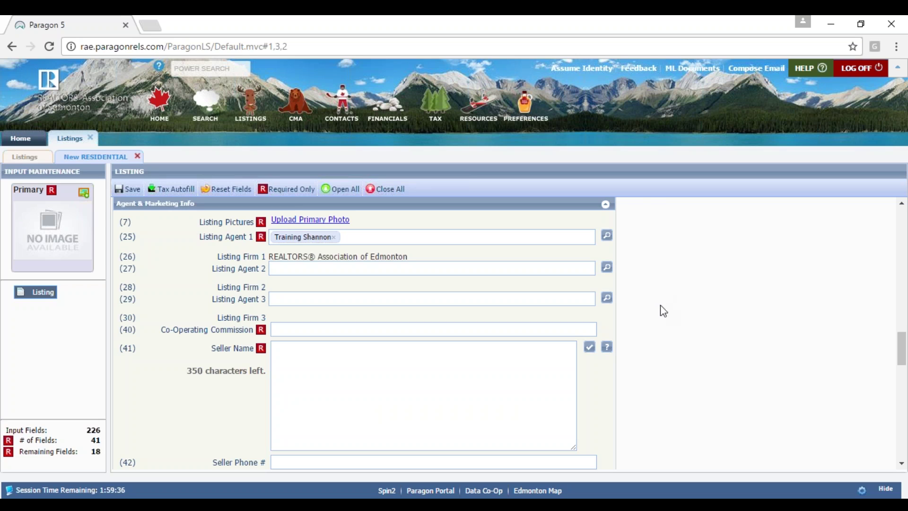
pyautogui.moveTo(901, 358); pyautogui.dragTo(901, 373)
pyautogui.moveTo(901, 374); pyautogui.dragTo(901, 417)
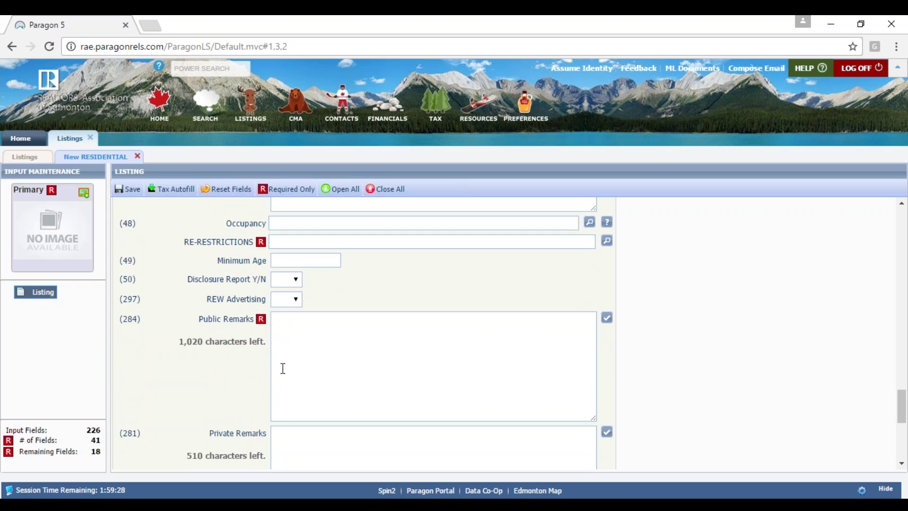
# - Type 'Beutiful 2 storey home' into Public Remarks and run the spell checker on it
pyautogui.click(461, 386)
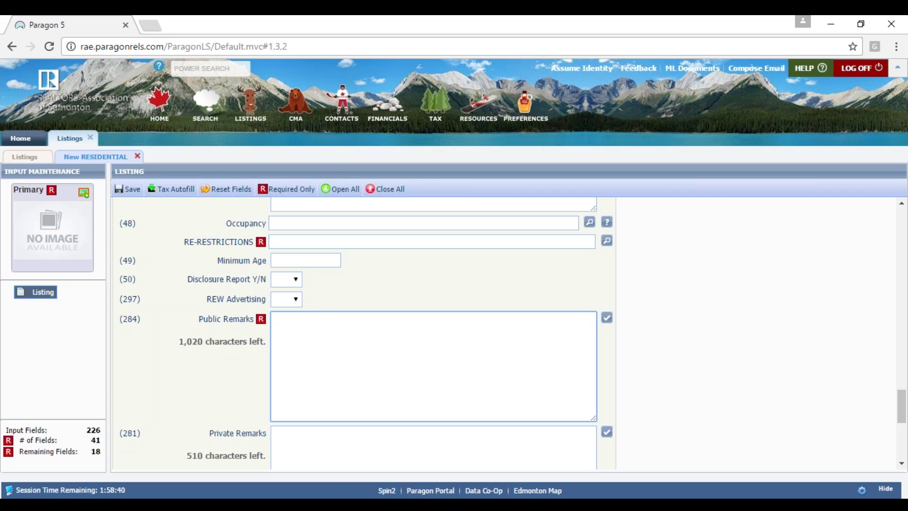
pyautogui.click(242, 340)
pyautogui.write('Beutiful 2 storey home')
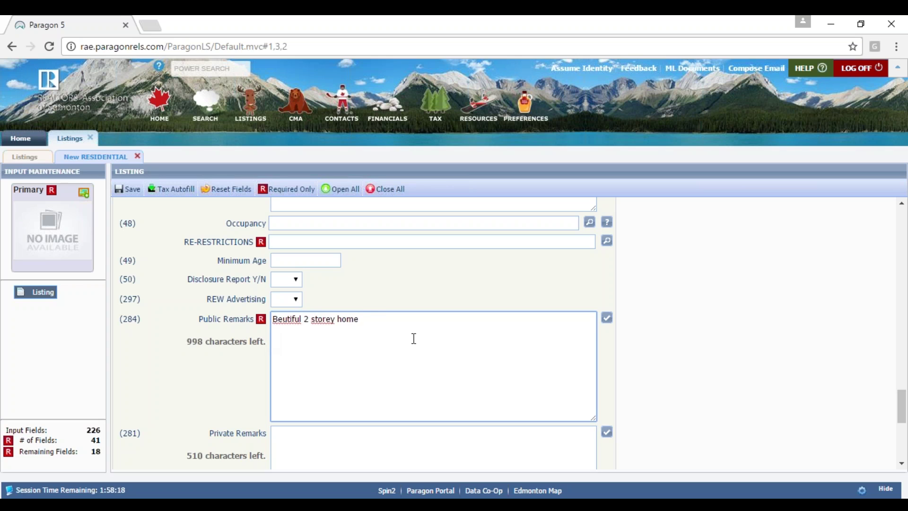
pyautogui.click(607, 318)
pyautogui.click(610, 322)
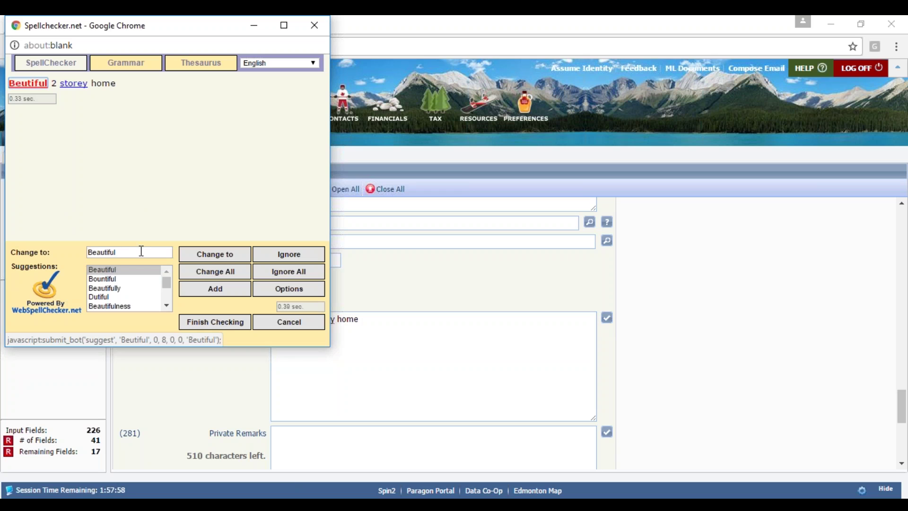
# - Change Beutiful to Beautiful, add storey to the dictionary, change 2 to two, and finish checking
pyautogui.click(215, 254)
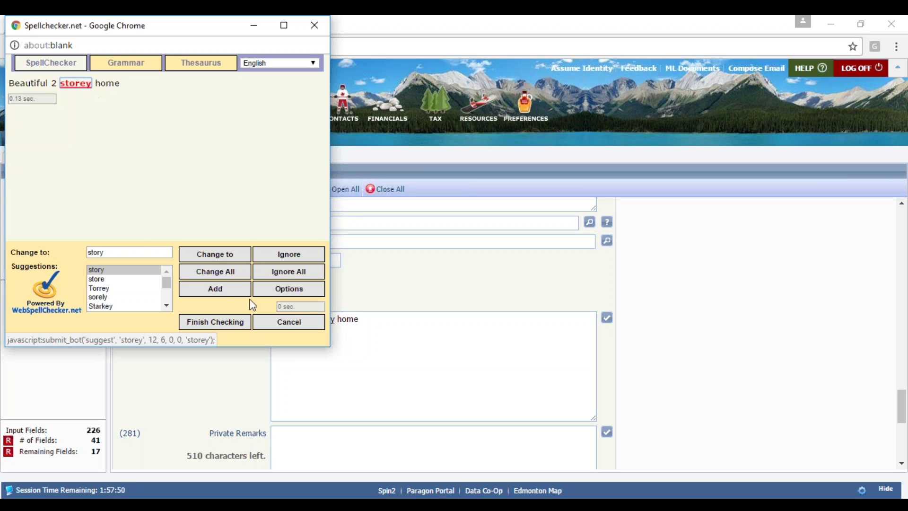
pyautogui.click(219, 291)
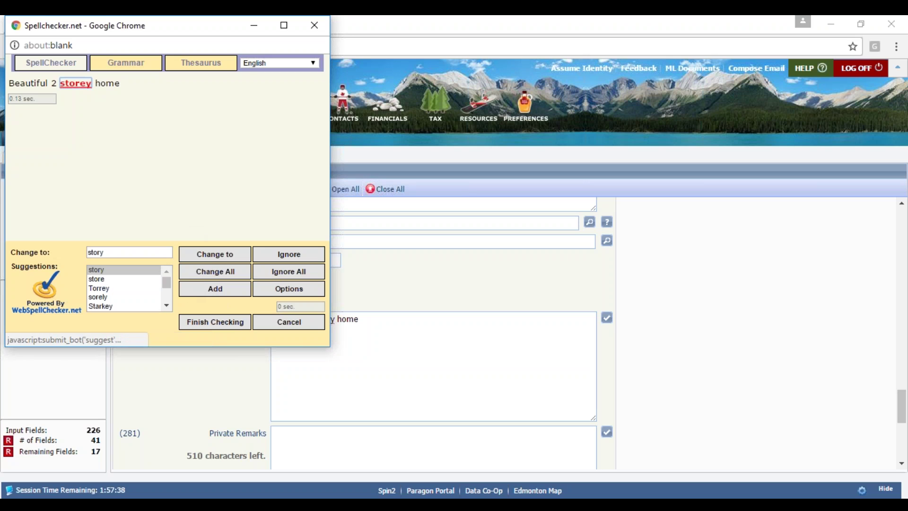
pyautogui.doubleClick(109, 62)
pyautogui.click(112, 62)
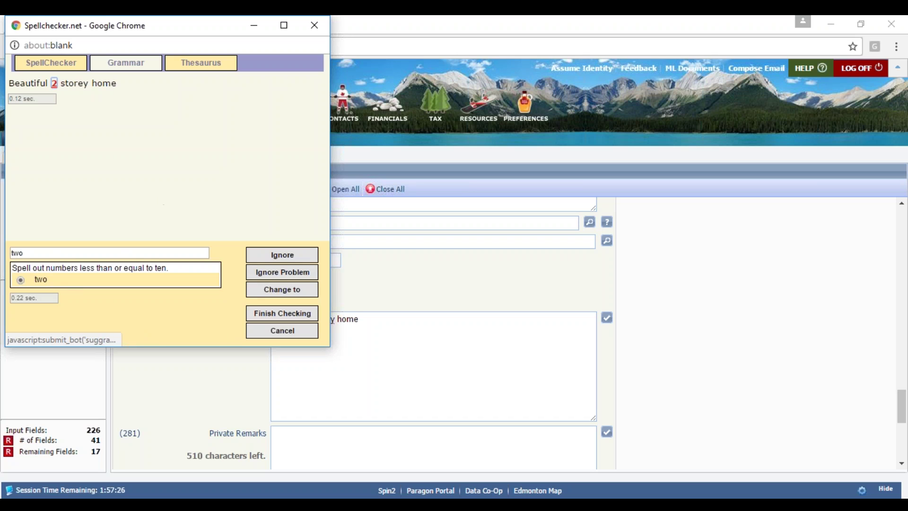
pyautogui.click(282, 289)
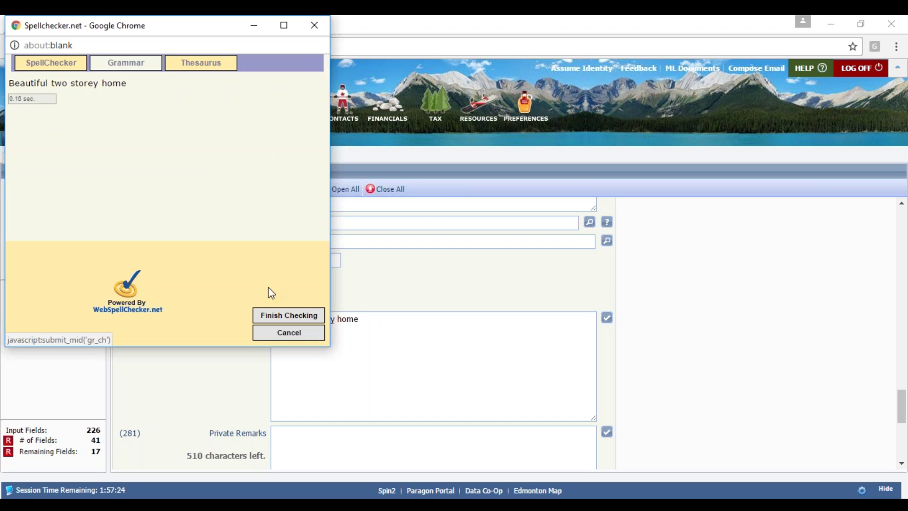
pyautogui.click(201, 63)
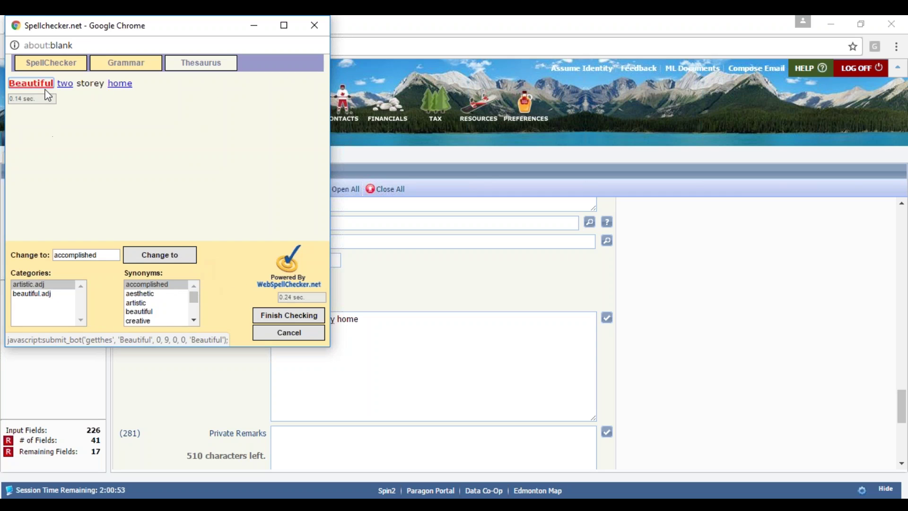
pyautogui.click(303, 316)
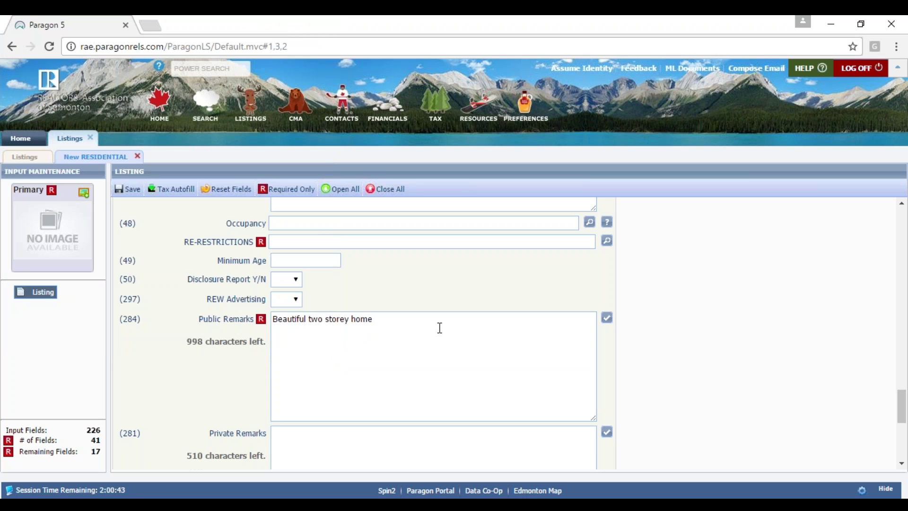
# - Open the General section of the listing and look over its lot, basement and construction fields
pyautogui.scroll(3, 440, 327)
pyautogui.scroll(-4, 440, 328)
pyautogui.scroll(-3, 641, 308)
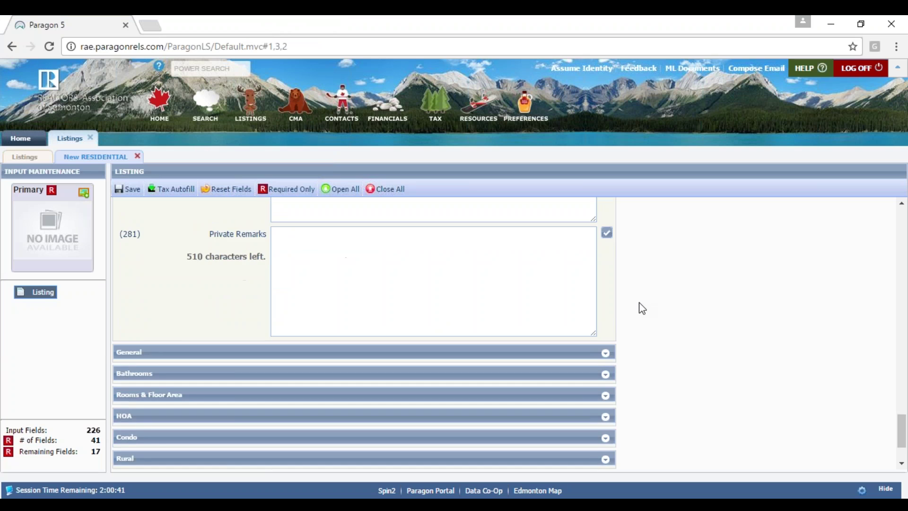
pyautogui.scroll(-2, 610, 283)
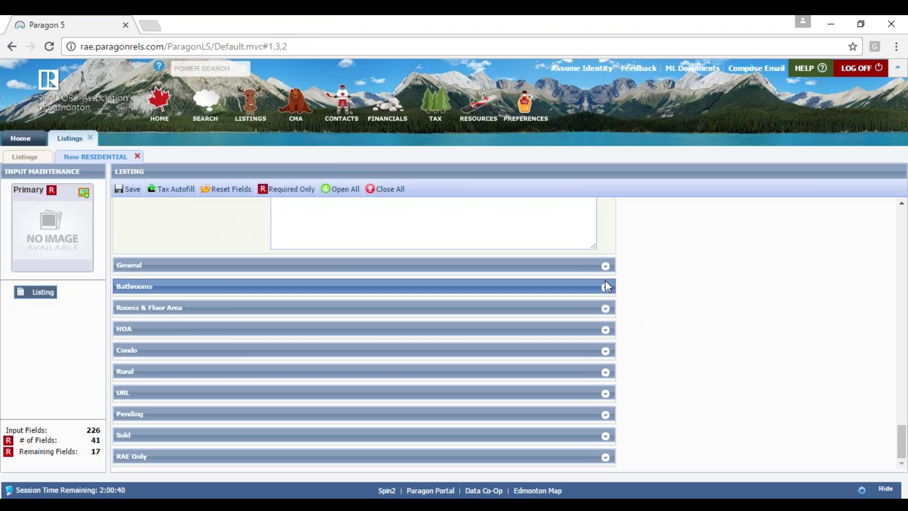
pyautogui.click(574, 262)
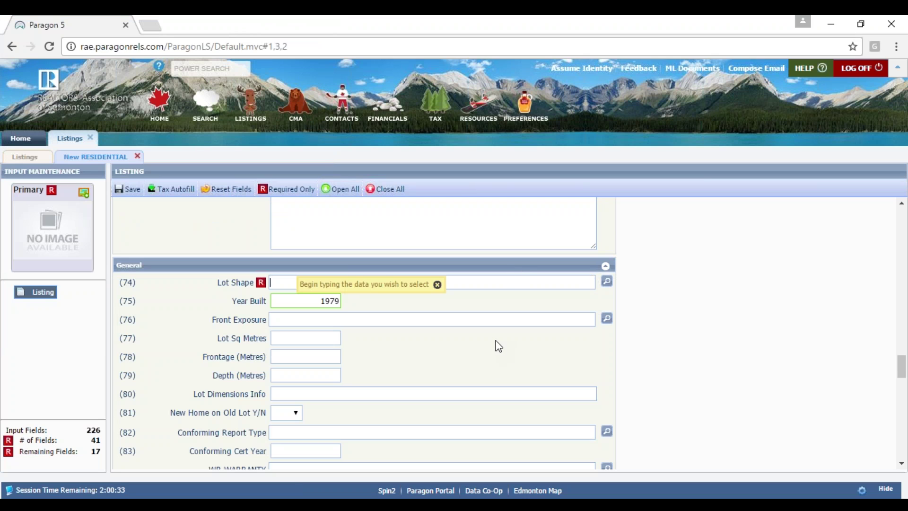
pyautogui.scroll(-2, 493, 335)
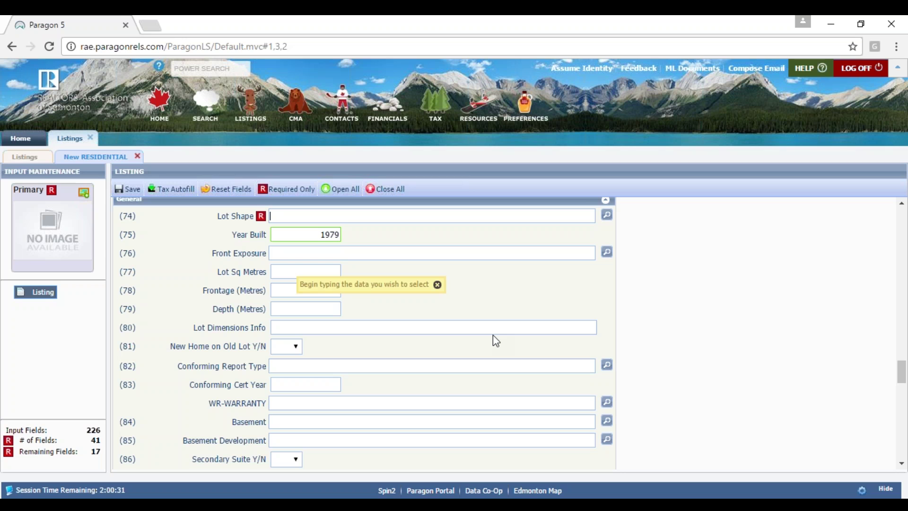
pyautogui.scroll(10, 492, 335)
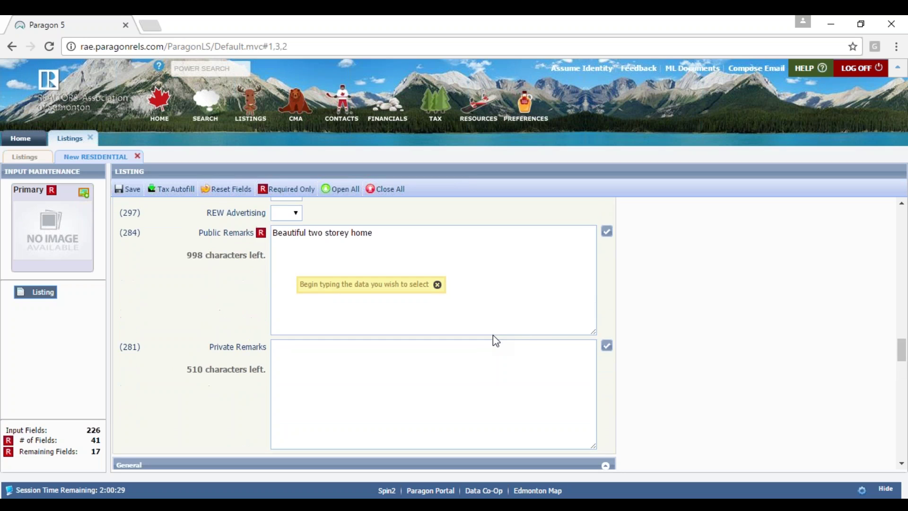
pyautogui.scroll(2, 493, 335)
pyautogui.scroll(-8, 493, 335)
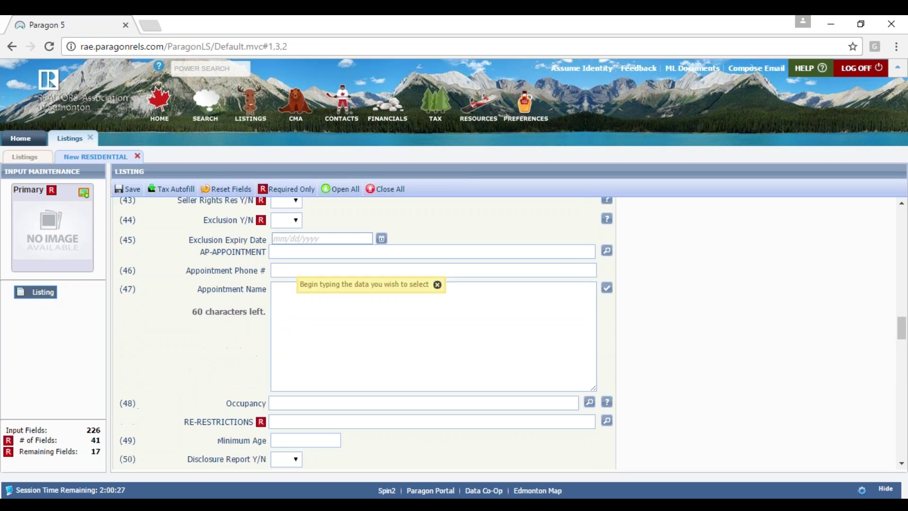
pyautogui.scroll(-10, 383, 316)
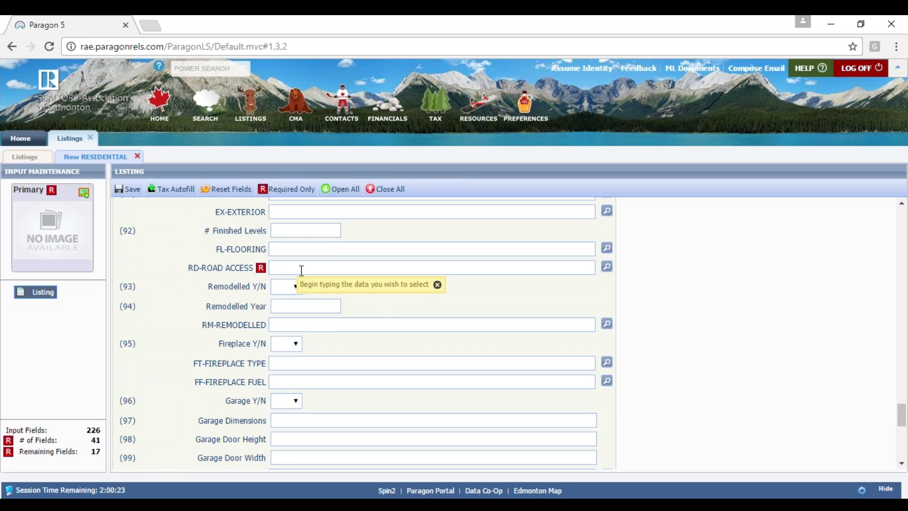
pyautogui.scroll(2, 301, 270)
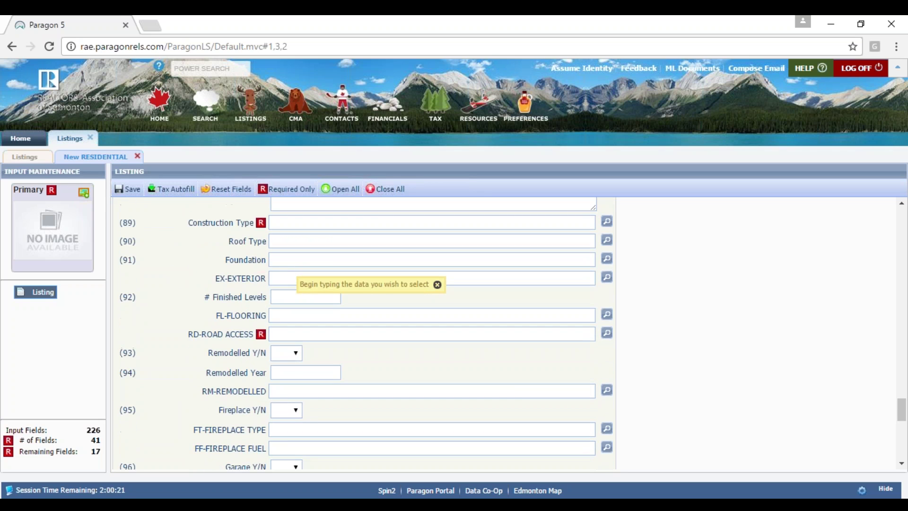
pyautogui.scroll(-1, 366, 331)
pyautogui.scroll(1, 366, 331)
pyautogui.scroll(15, 366, 331)
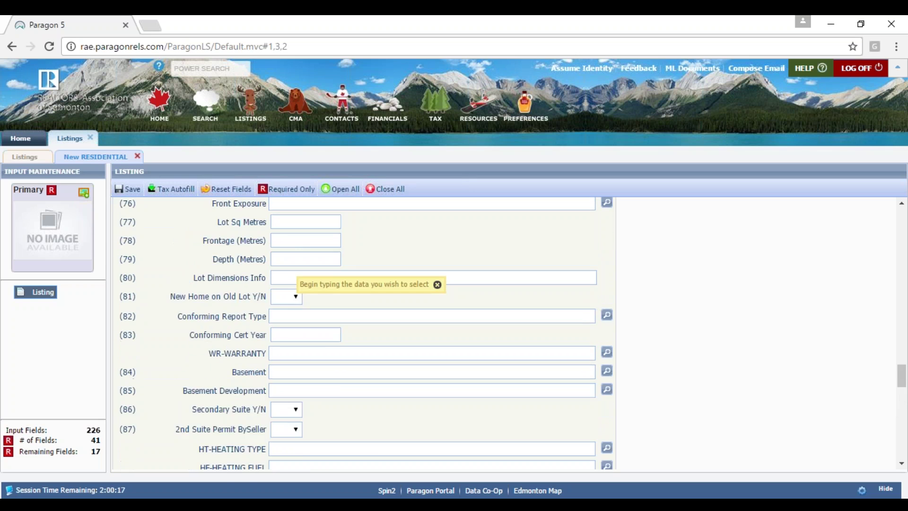
pyautogui.scroll(2, 366, 331)
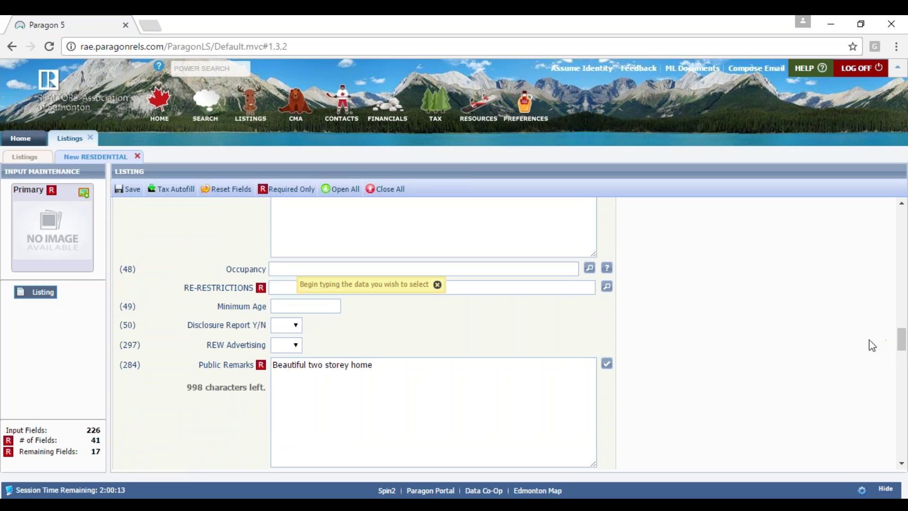
# - Check OI6 Condo Property and OI16 Private under Ownership Interest and save them
pyautogui.moveTo(900, 335); pyautogui.dragTo(903, 320)
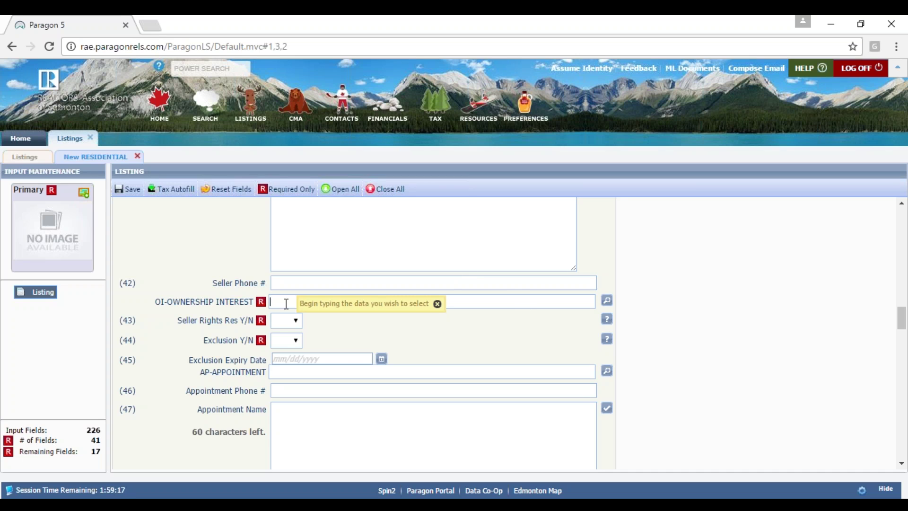
pyautogui.click(605, 301)
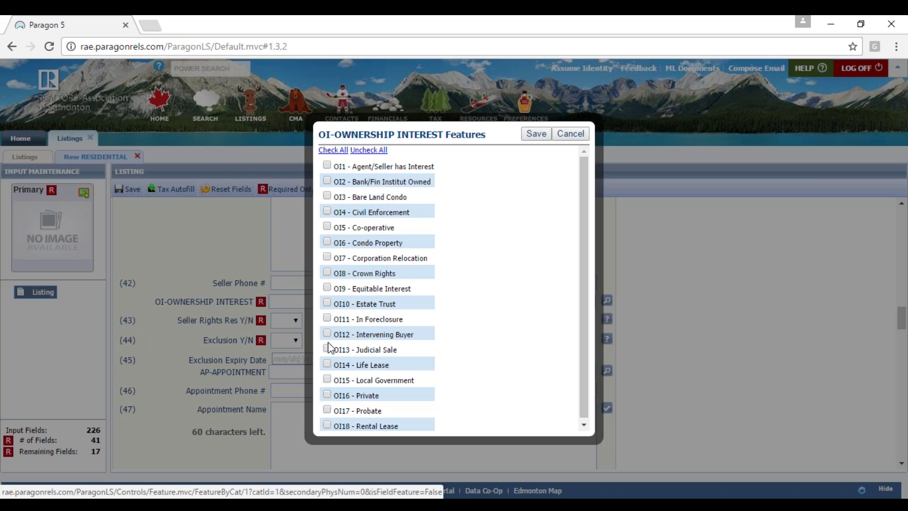
pyautogui.click(326, 242)
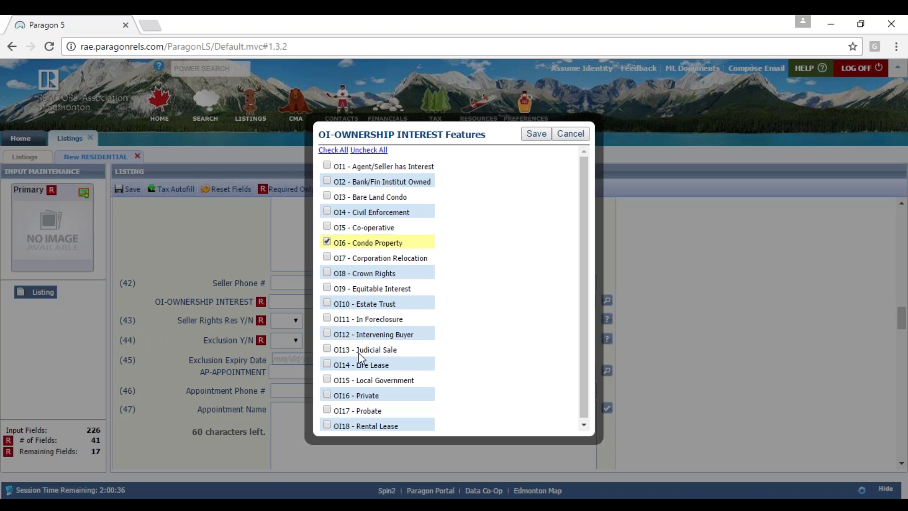
pyautogui.click(328, 396)
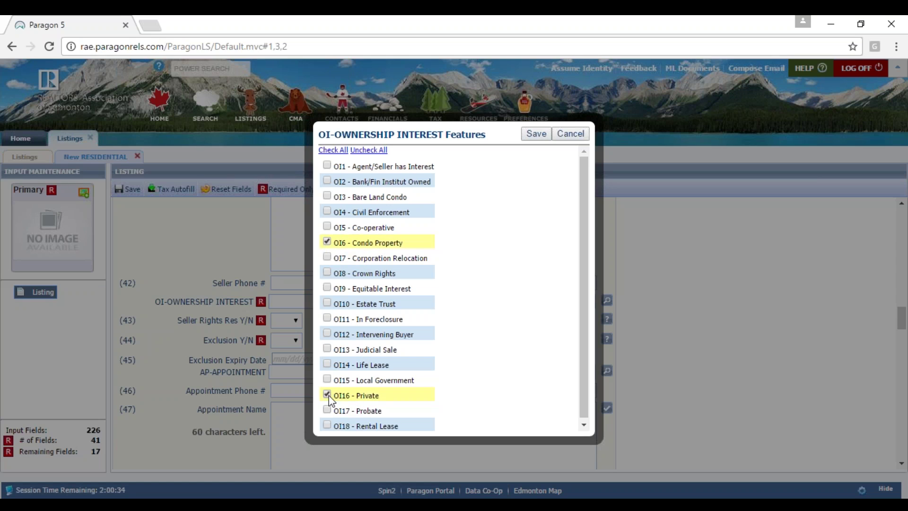
pyautogui.click(532, 138)
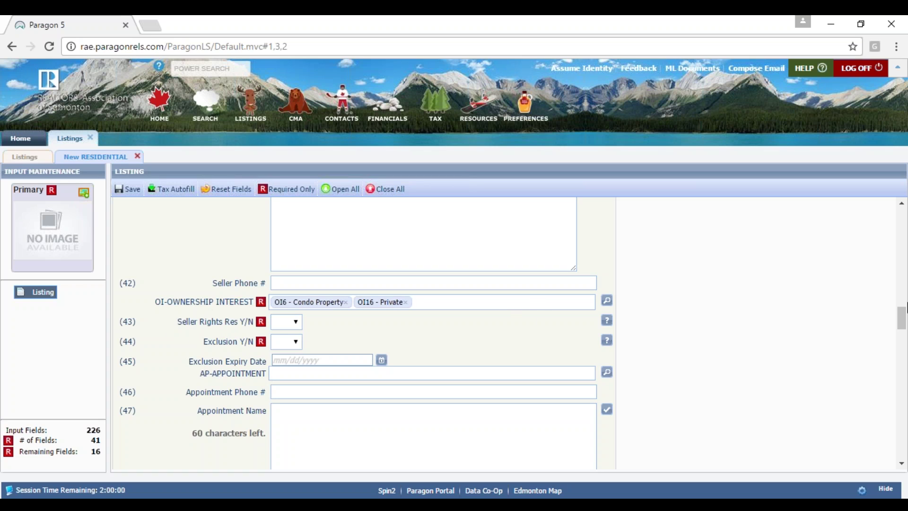
pyautogui.moveTo(902, 319); pyautogui.dragTo(898, 344)
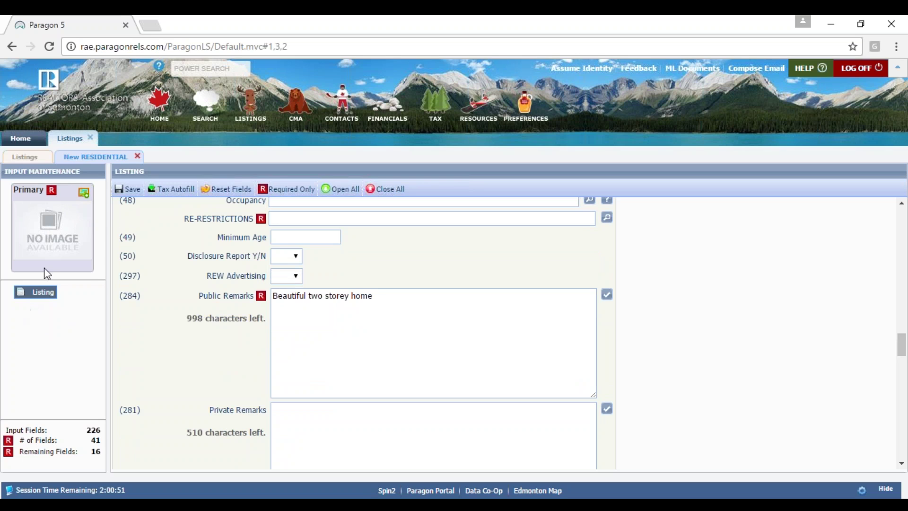
# - Save the listing as a partial listing and highlight its new listing number
pyautogui.click(131, 191)
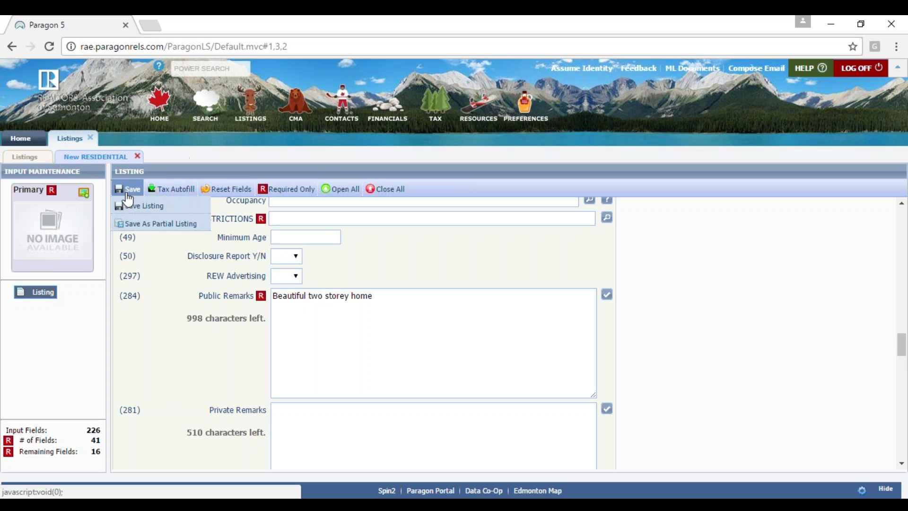
pyautogui.click(146, 232)
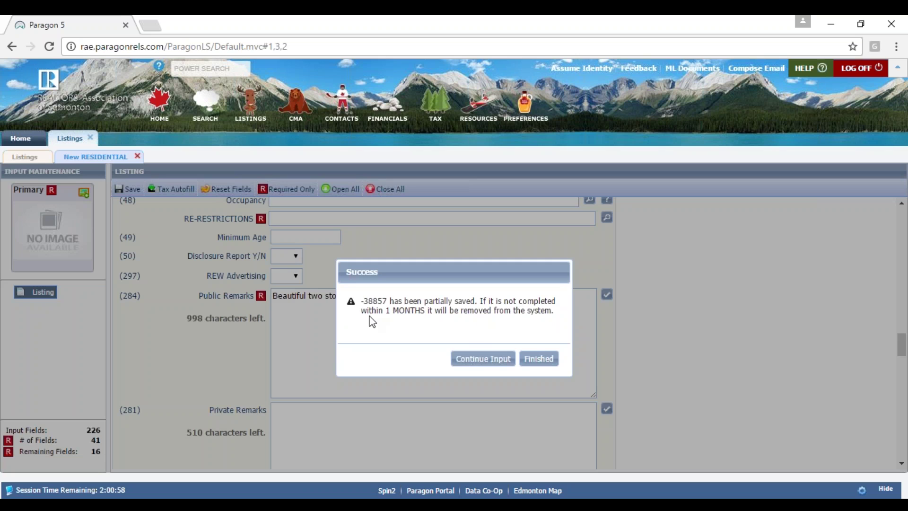
pyautogui.moveTo(387, 299); pyautogui.dragTo(351, 294)
# - Continue editing partial listing -38857 and go to its Pictures page
pyautogui.click(483, 358)
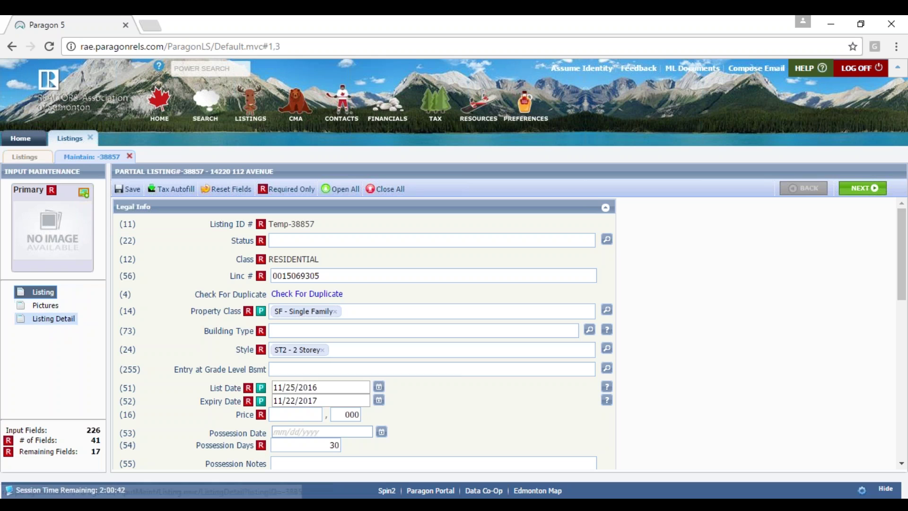
pyautogui.click(45, 305)
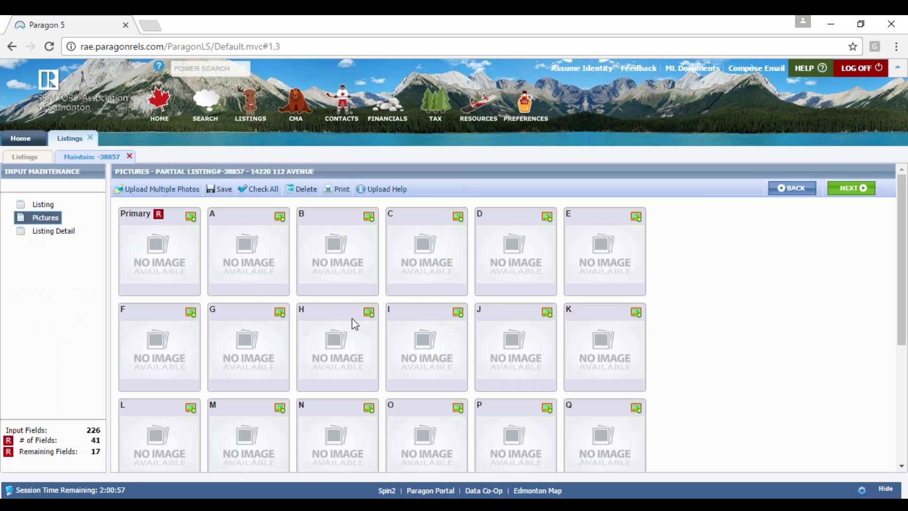
# - Open Upload Multiple Photos and use Add Files to browse the computer for images
pyautogui.click(166, 198)
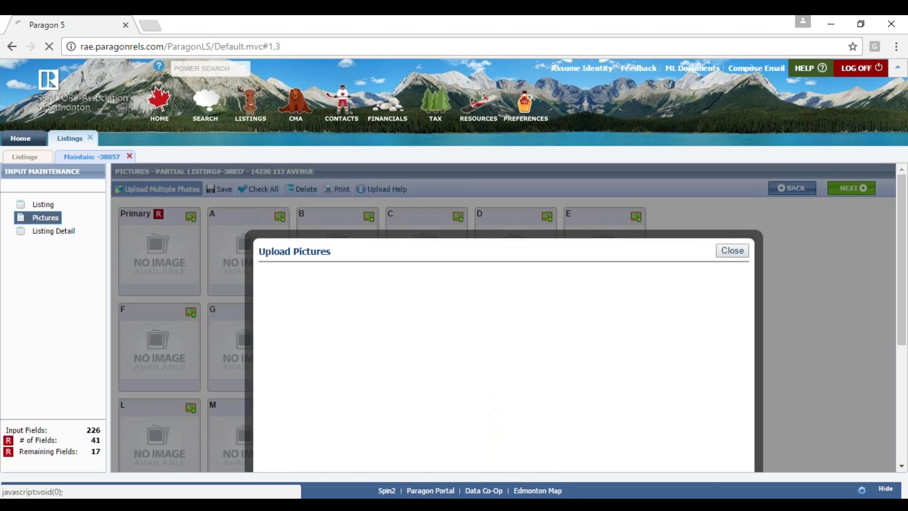
pyautogui.moveTo(904, 258); pyautogui.dragTo(903, 297)
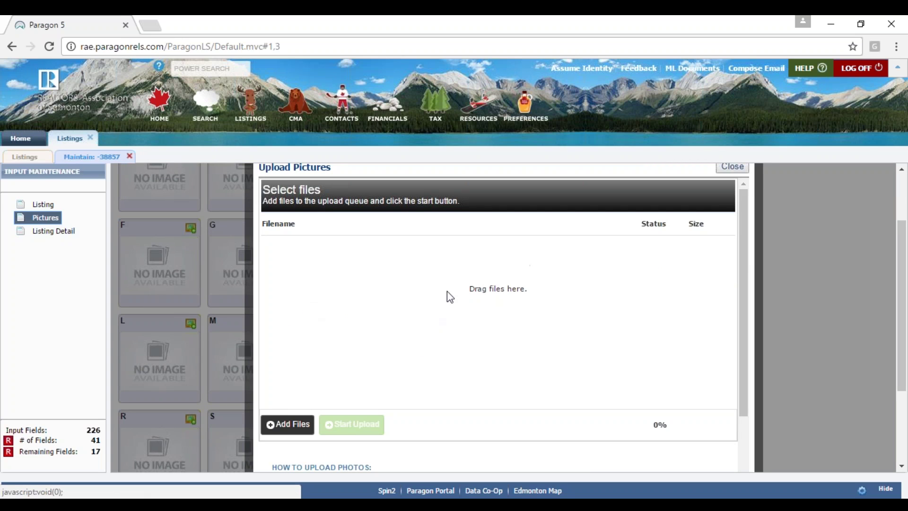
pyautogui.click(286, 422)
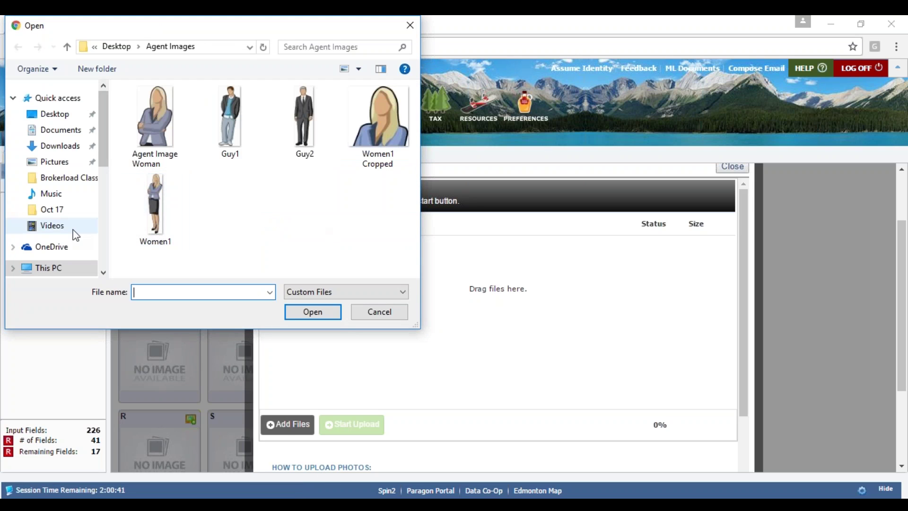
# - Browse to the Rapunzel folder under KINGSTON 8 (E:) > LIM Webinar > Property Photos
pyautogui.click(64, 182)
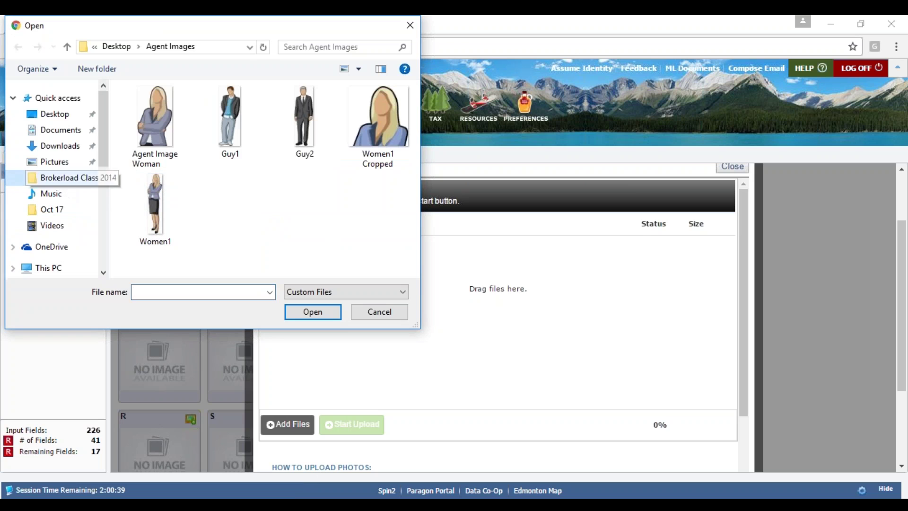
pyautogui.click(606, 277)
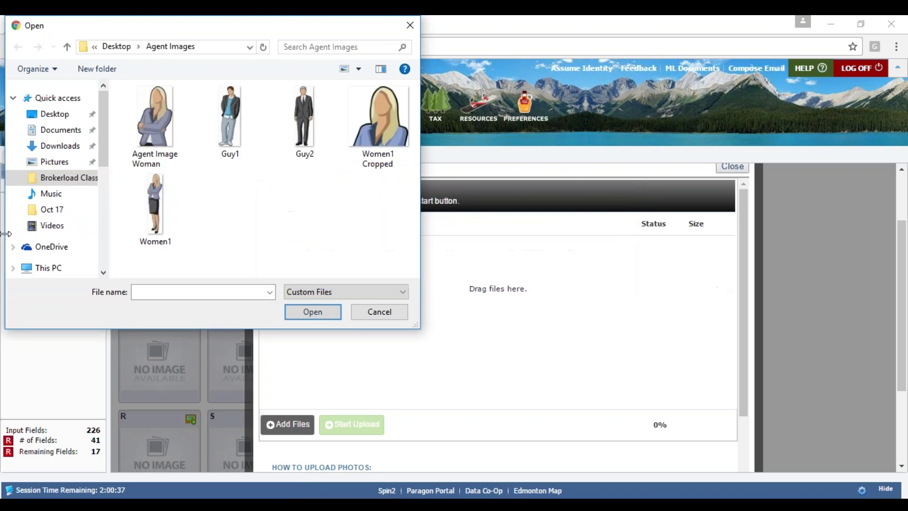
pyautogui.scroll(-1, 106, 173)
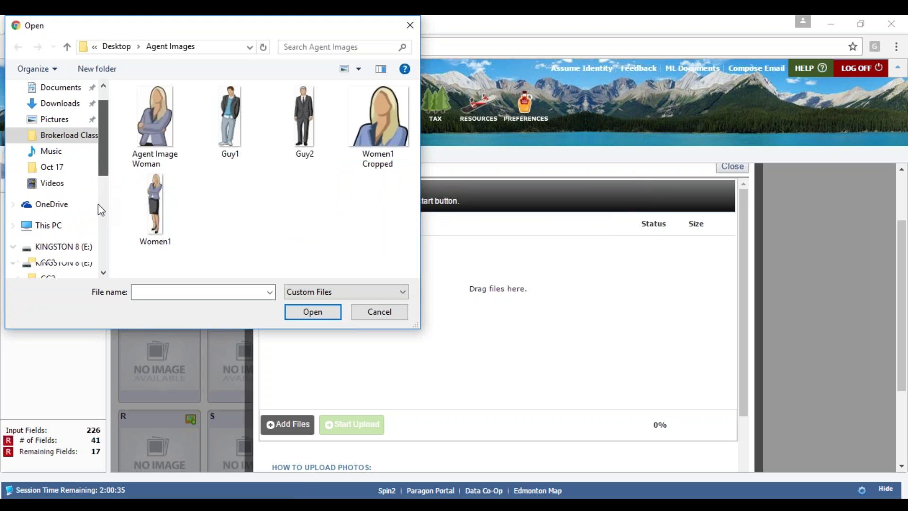
pyautogui.scroll(-2, 98, 202)
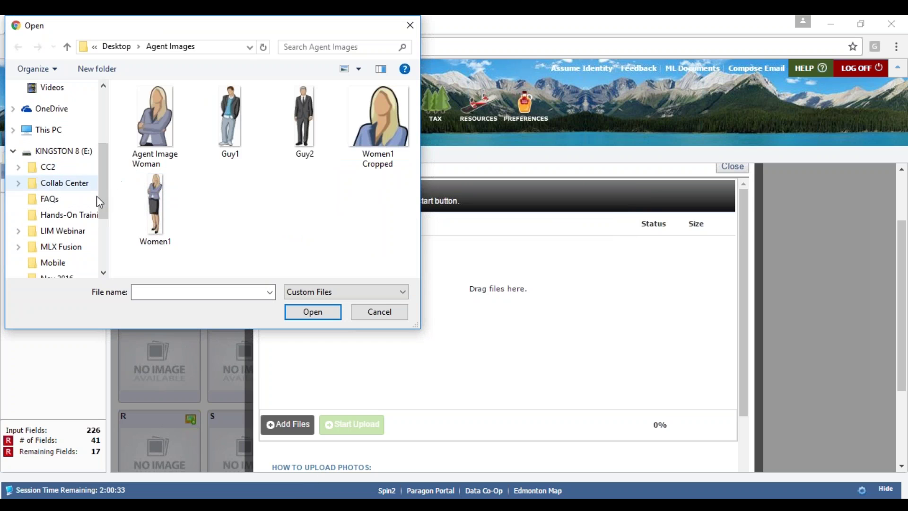
pyautogui.scroll(-1, 105, 218)
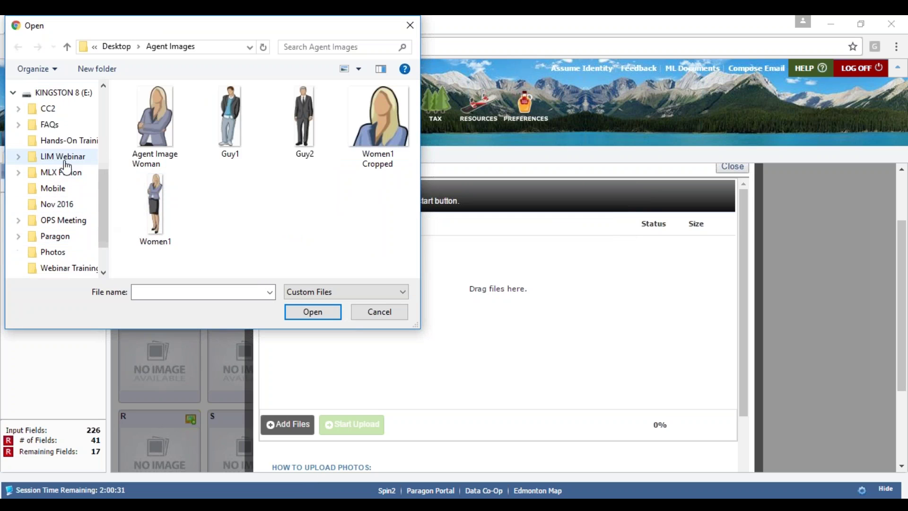
pyautogui.click(46, 159)
pyautogui.click(174, 137)
pyautogui.doubleClick(174, 139)
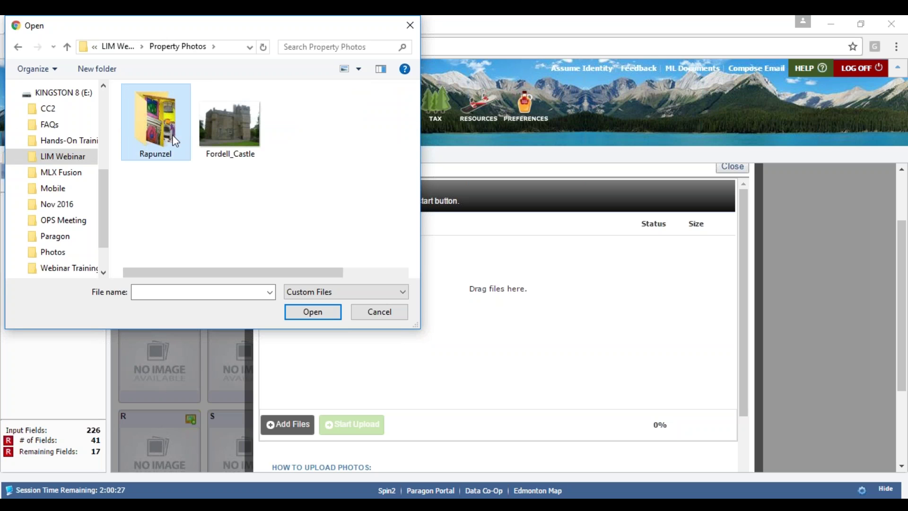
pyautogui.doubleClick(173, 141)
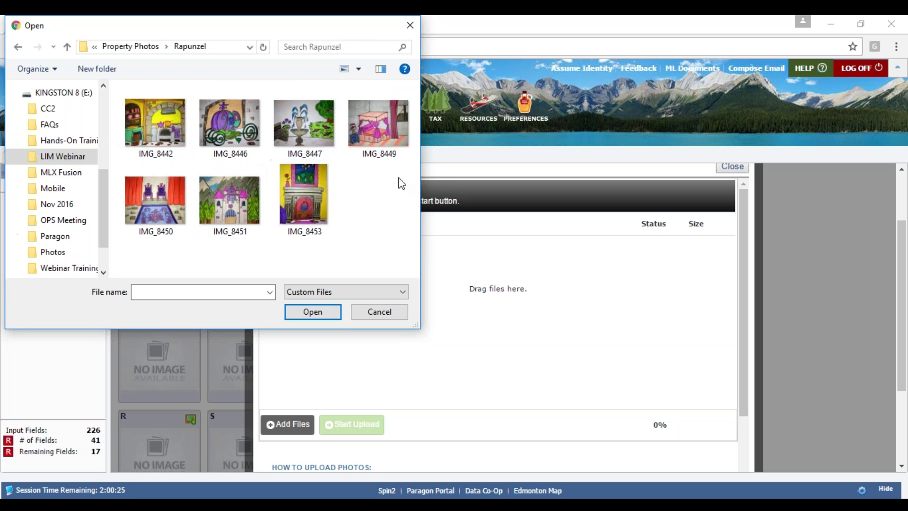
# - Select all seven photos, IMG_8442 through IMG_8453, and add them to the upload queue
pyautogui.moveTo(404, 253); pyautogui.dragTo(399, 233)
pyautogui.hotkey('ctrl', 'a')
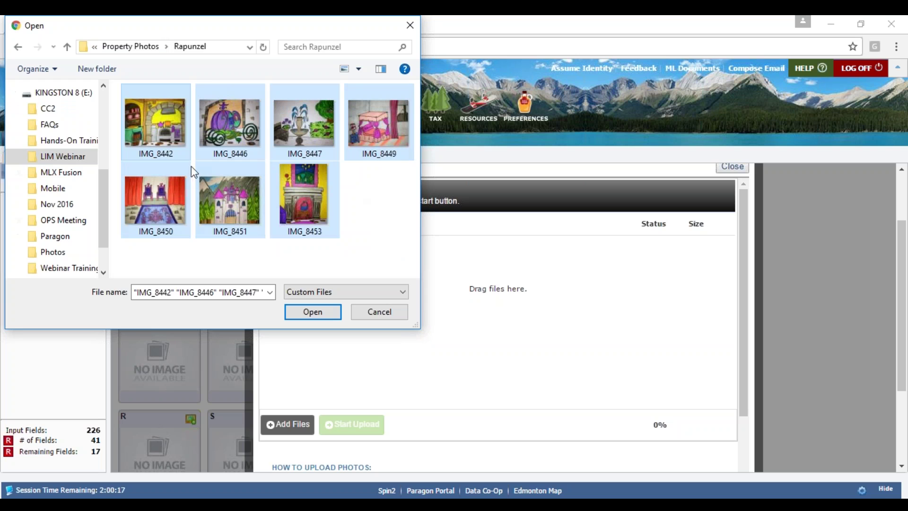
pyautogui.click(399, 236)
pyautogui.click(169, 146)
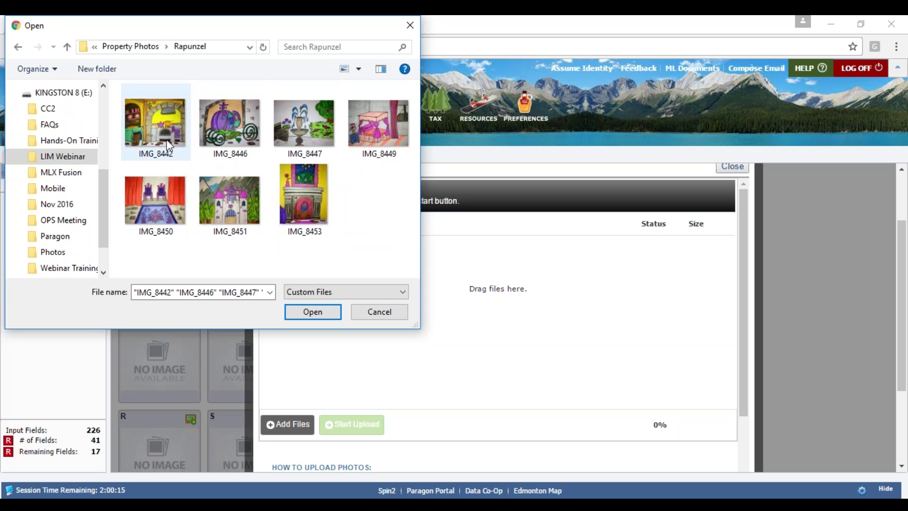
pyautogui.keyDown('ctrl'); pyautogui.click(250, 130); pyautogui.keyUp('ctrl')
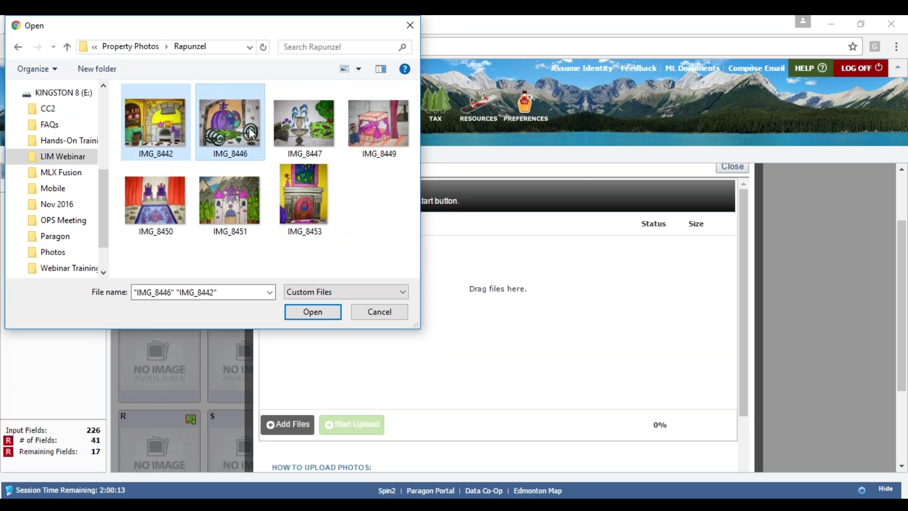
pyautogui.keyDown('ctrl'); pyautogui.click(333, 125); pyautogui.keyUp('ctrl')
pyautogui.keyDown('ctrl'); pyautogui.click(407, 131); pyautogui.keyUp('ctrl')
pyautogui.keyDown('ctrl'); pyautogui.click(321, 180); pyautogui.keyUp('ctrl')
pyautogui.keyDown('ctrl'); pyautogui.click(226, 191); pyautogui.keyUp('ctrl')
pyautogui.keyDown('ctrl'); pyautogui.click(160, 200); pyautogui.keyUp('ctrl')
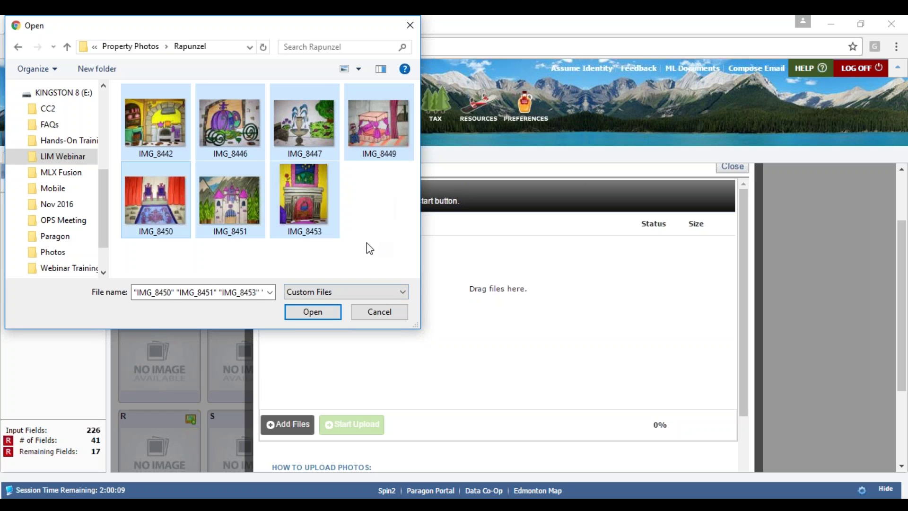
pyautogui.click(327, 314)
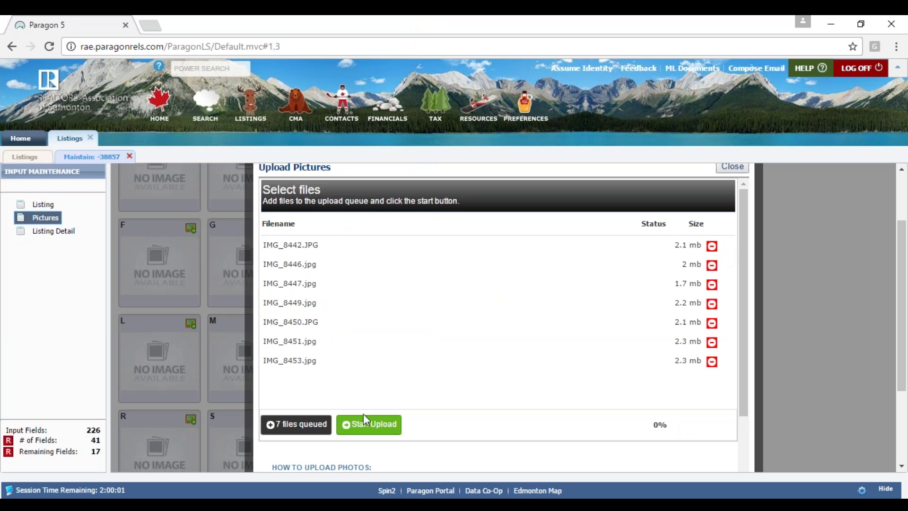
# - Upload the seven queued photos and follow the progress to 1 of 7 files, 28% overall
pyautogui.click(374, 424)
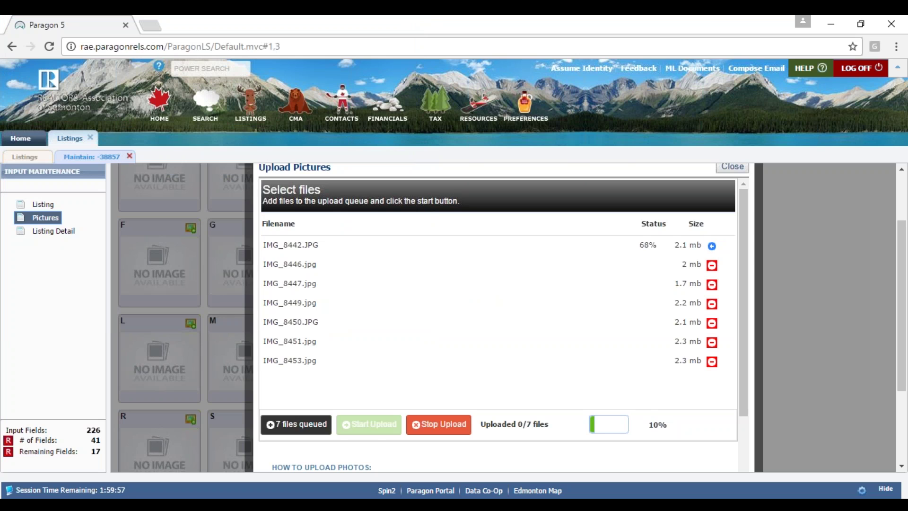
pyautogui.scroll(-1, 742, 266)
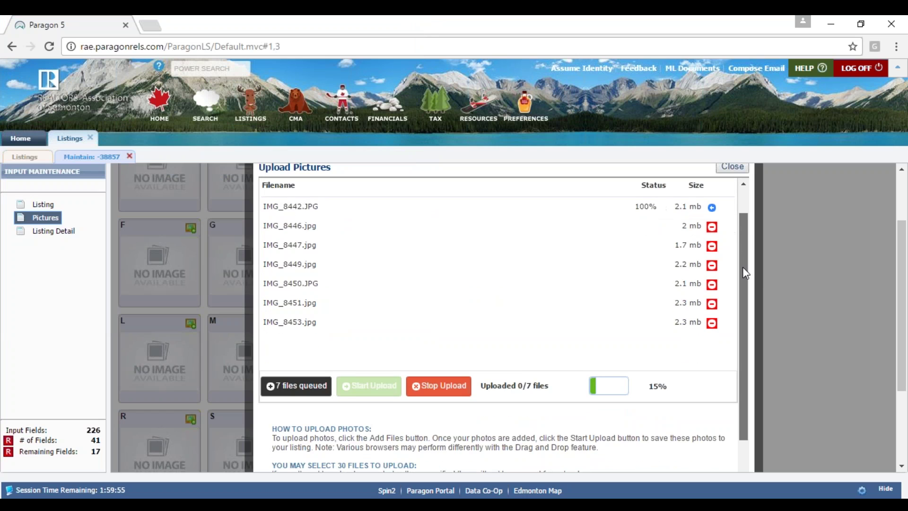
pyautogui.scroll(-1, 621, 236)
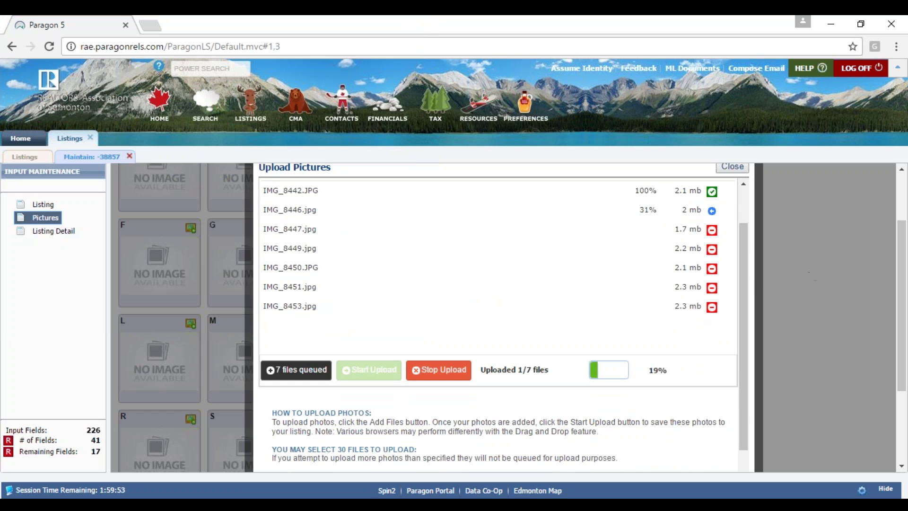
pyautogui.scroll(-2, 747, 313)
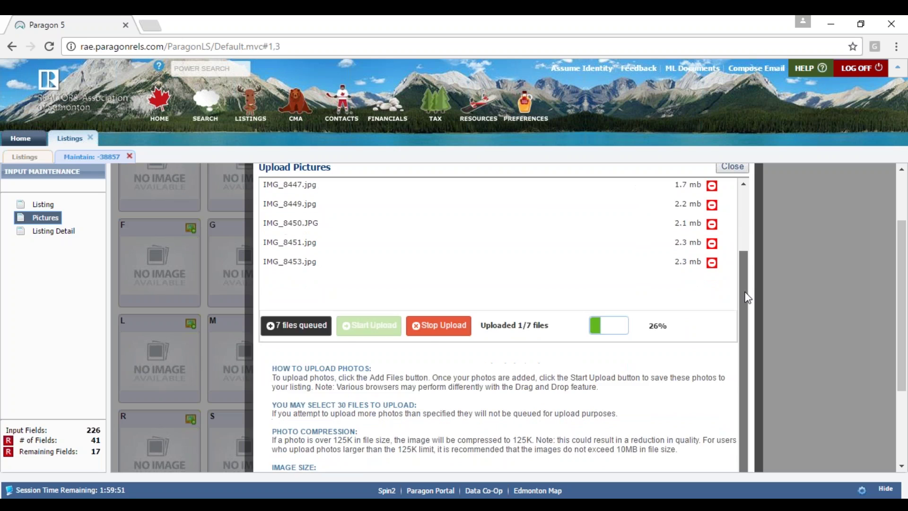
pyautogui.moveTo(746, 307); pyautogui.dragTo(747, 243)
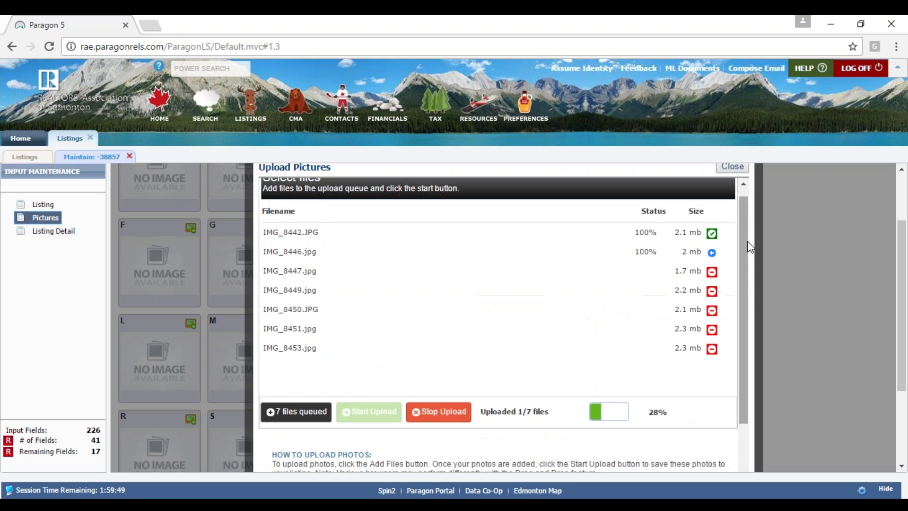
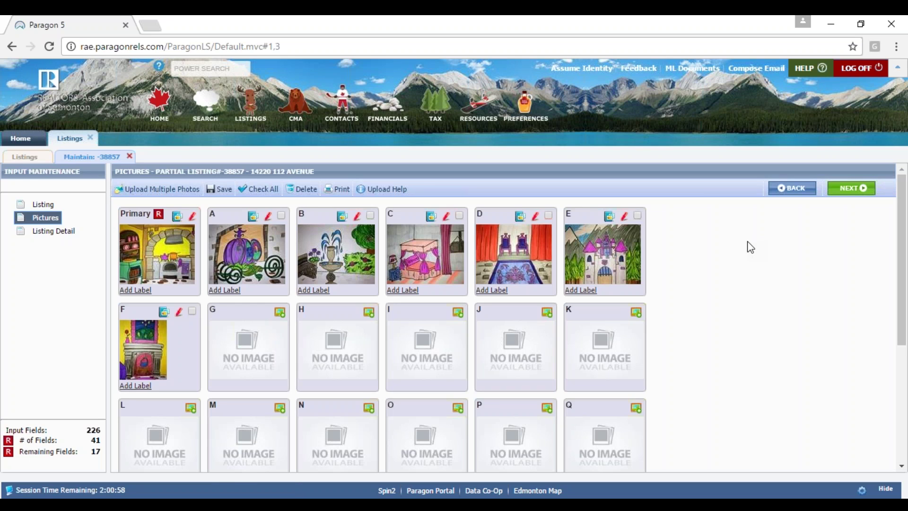
# - Reorder the photos: castle photo to Primary, photo F second, carriage photo last
pyautogui.scroll(-1, 419, 340)
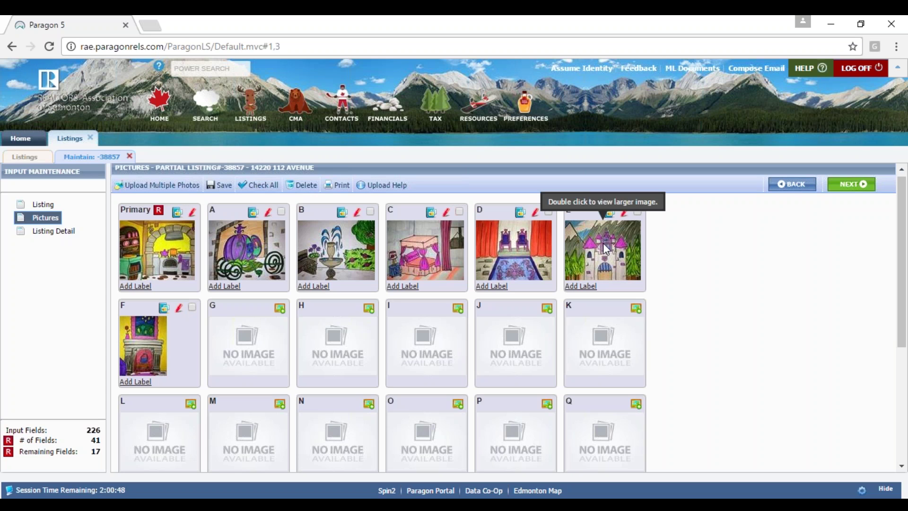
pyautogui.moveTo(603, 243); pyautogui.dragTo(165, 250)
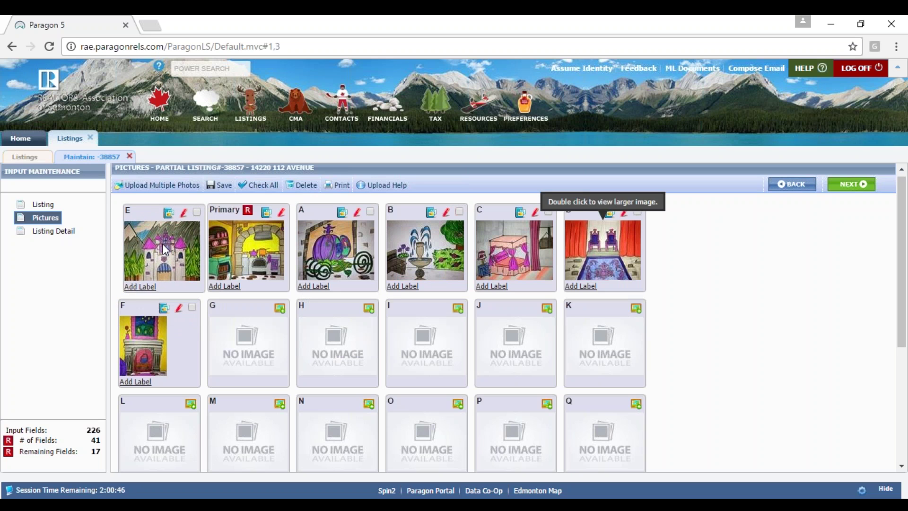
pyautogui.moveTo(148, 328); pyautogui.dragTo(226, 235)
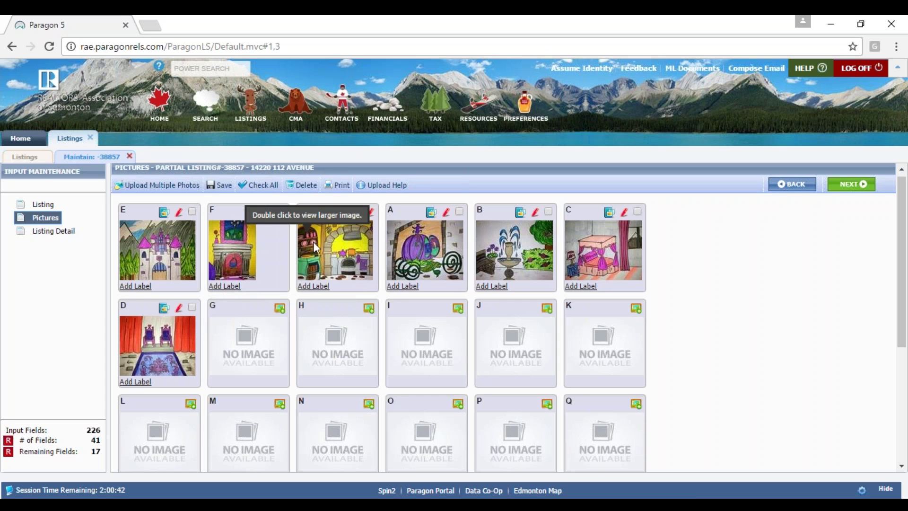
pyautogui.moveTo(420, 246); pyautogui.dragTo(163, 345)
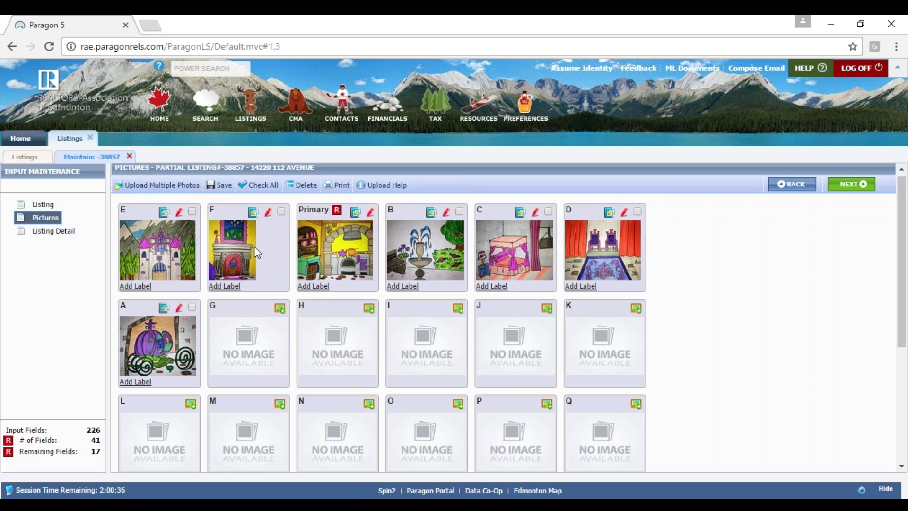
# - Save the new photo order and confirm the changes
pyautogui.click(215, 186)
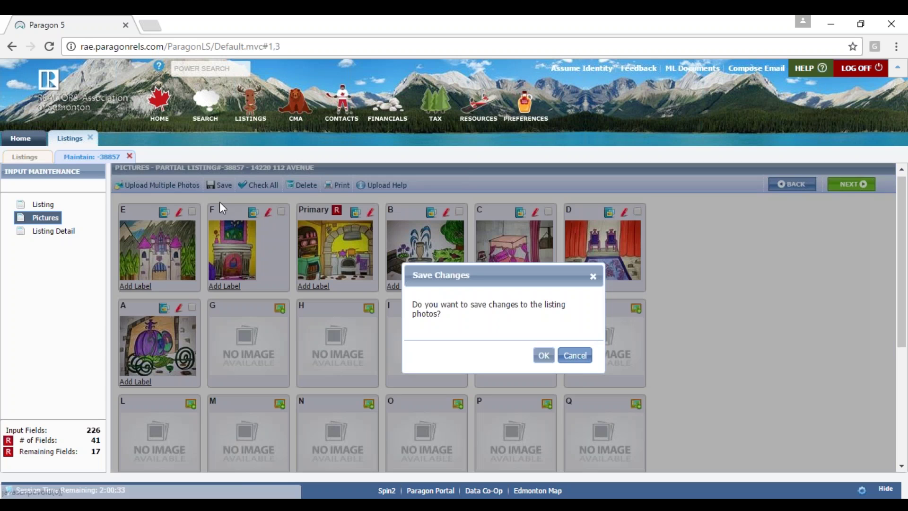
pyautogui.click(551, 358)
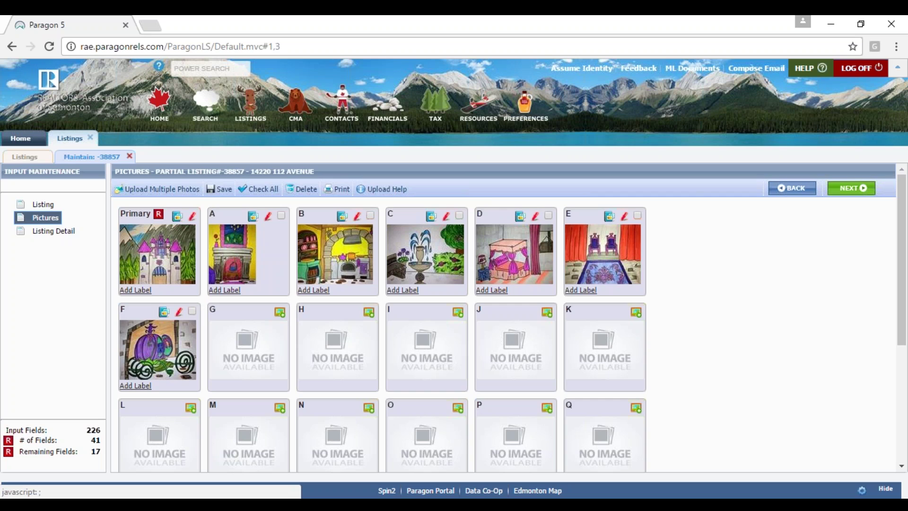
pyautogui.click(135, 290)
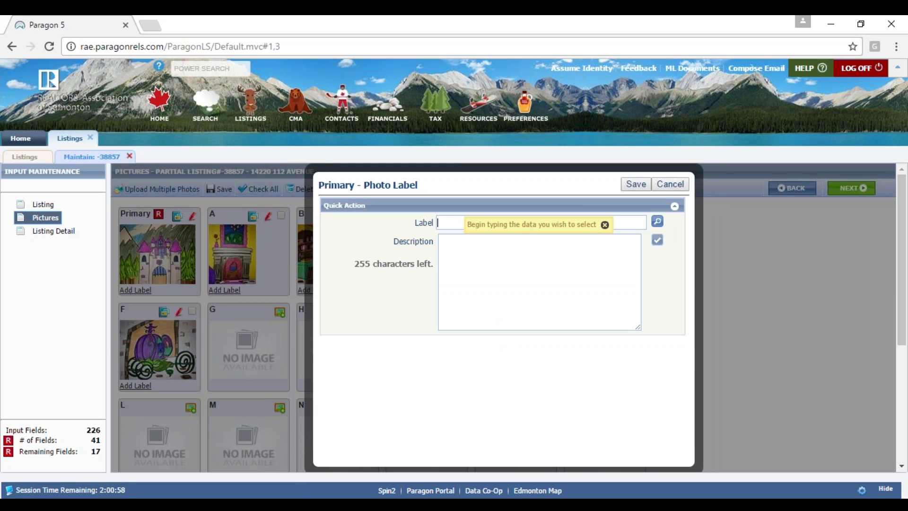
# - Label the castle primary photo 'Exterior Front' from the 'exterior' suggestions and save it
pyautogui.click(658, 221)
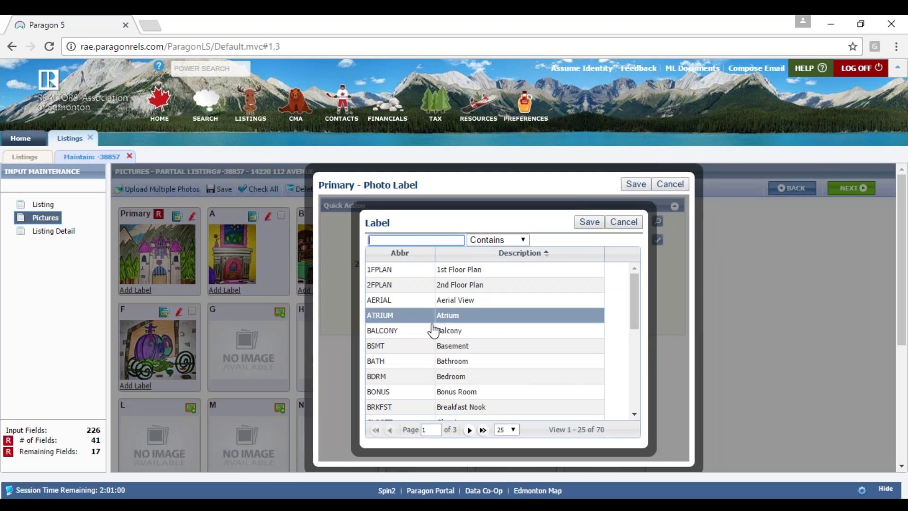
pyautogui.moveTo(636, 304); pyautogui.dragTo(640, 313)
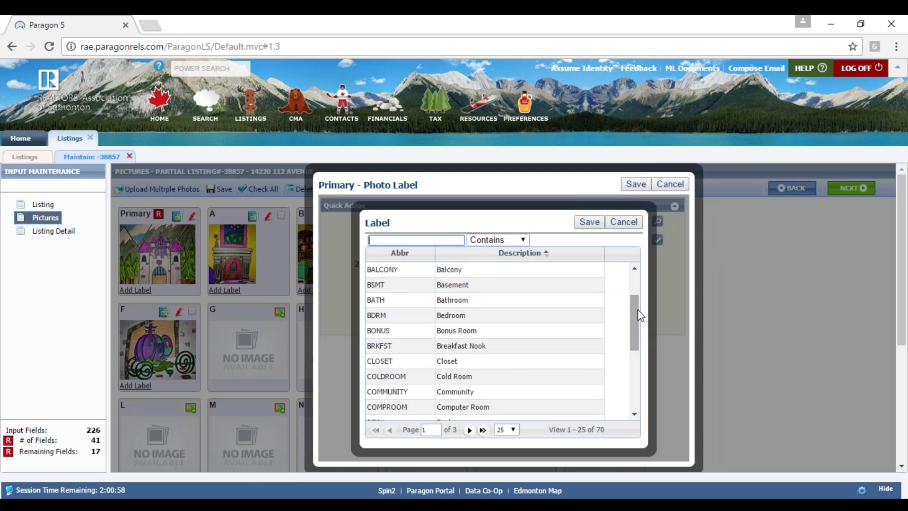
pyautogui.click(623, 222)
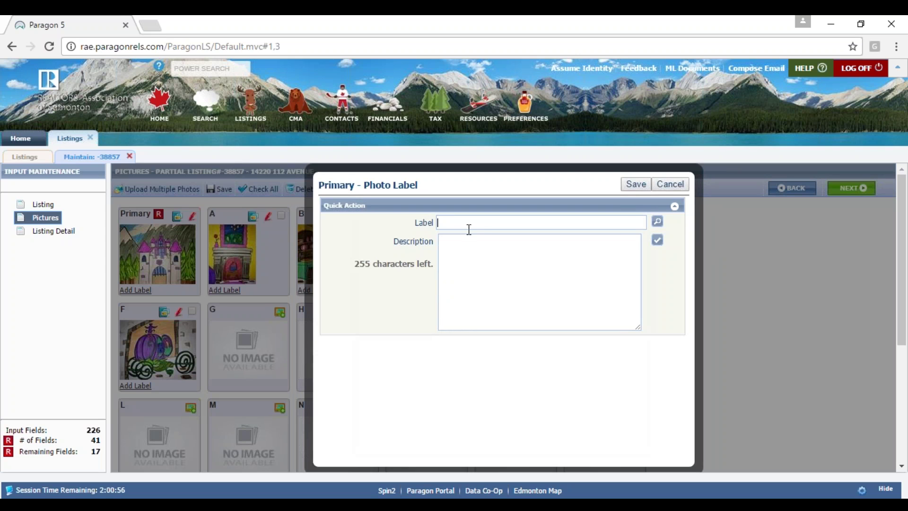
pyautogui.click(469, 229)
pyautogui.write('exterior')
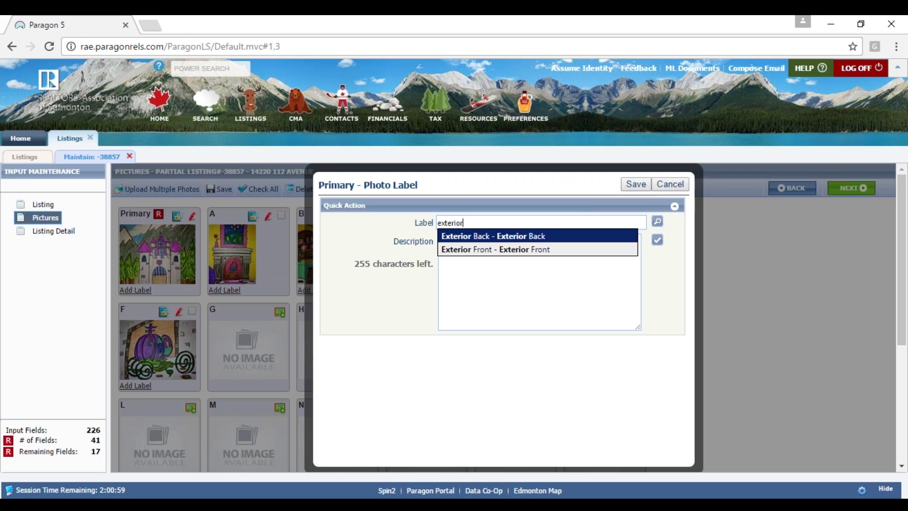
pyautogui.press('Down')
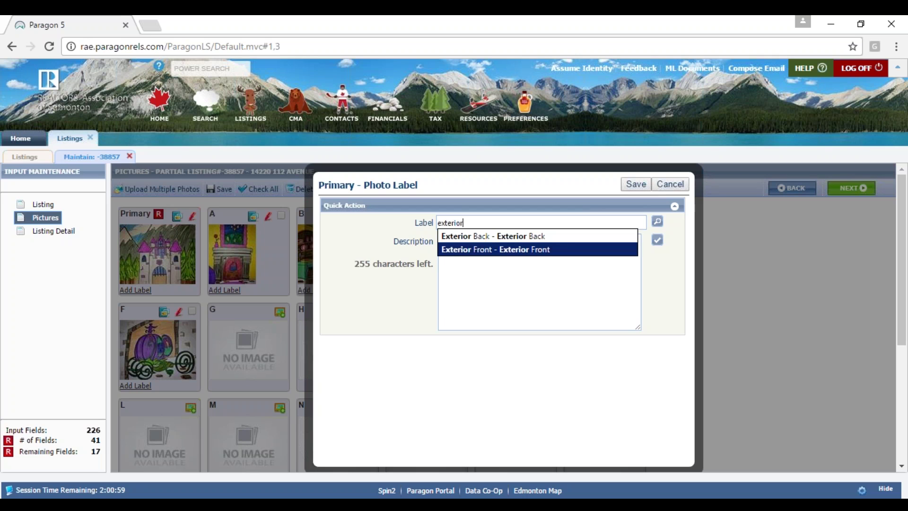
pyautogui.press('Return')
pyautogui.click(442, 243)
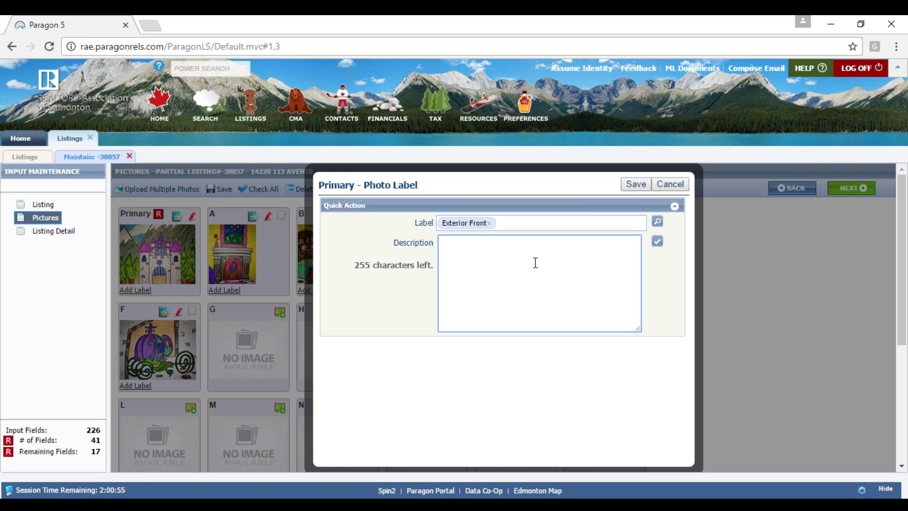
pyautogui.click(642, 185)
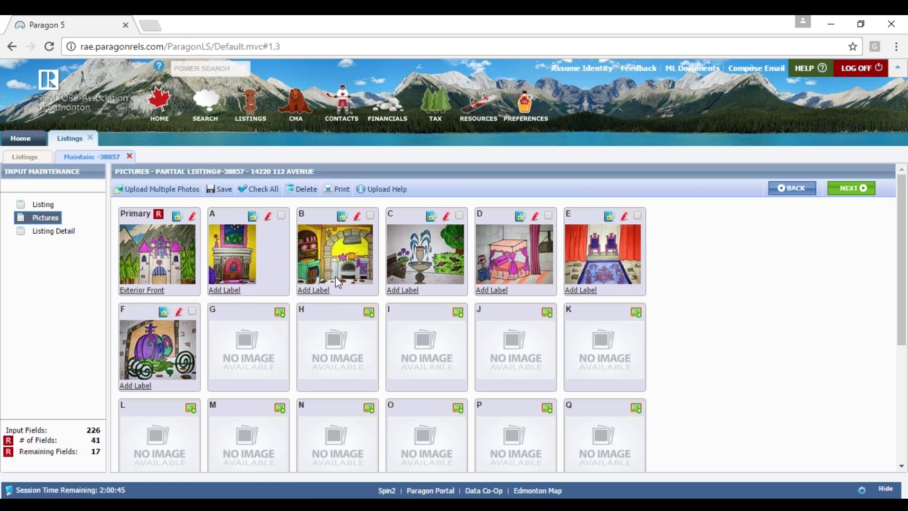
pyautogui.click(42, 204)
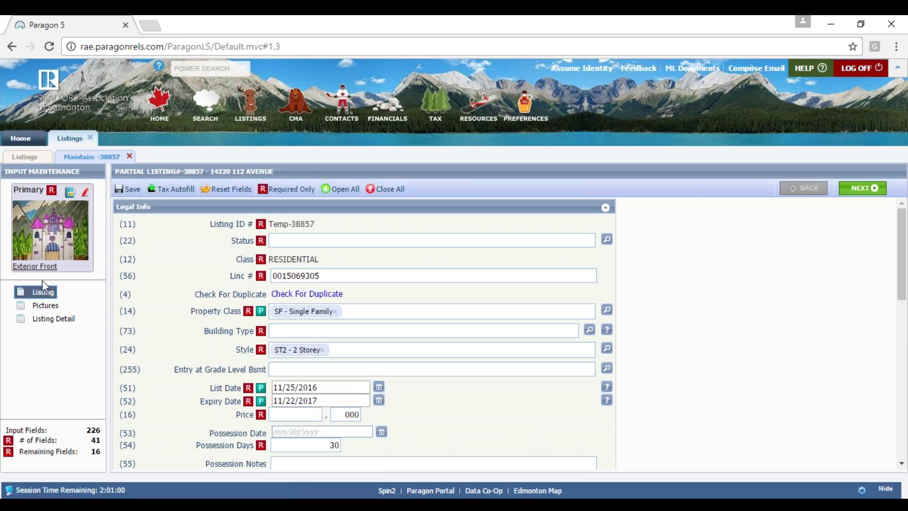
pyautogui.click(45, 305)
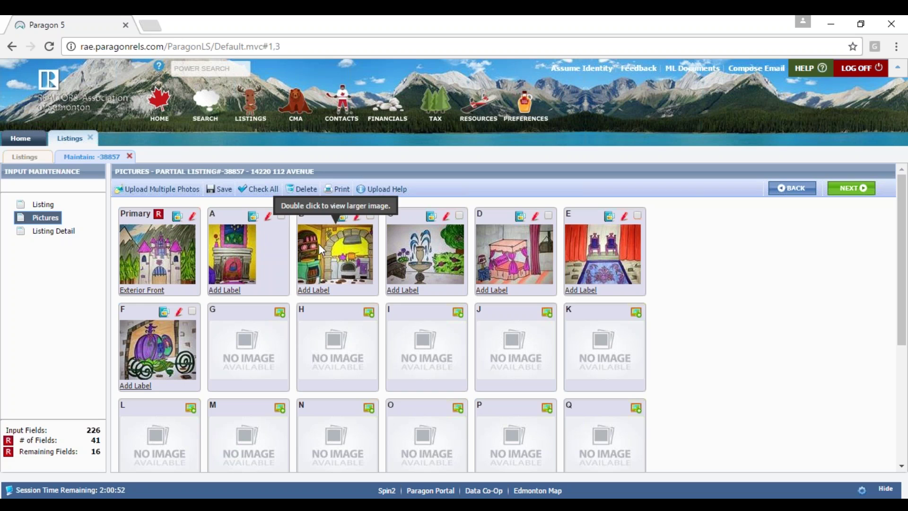
pyautogui.click(372, 216)
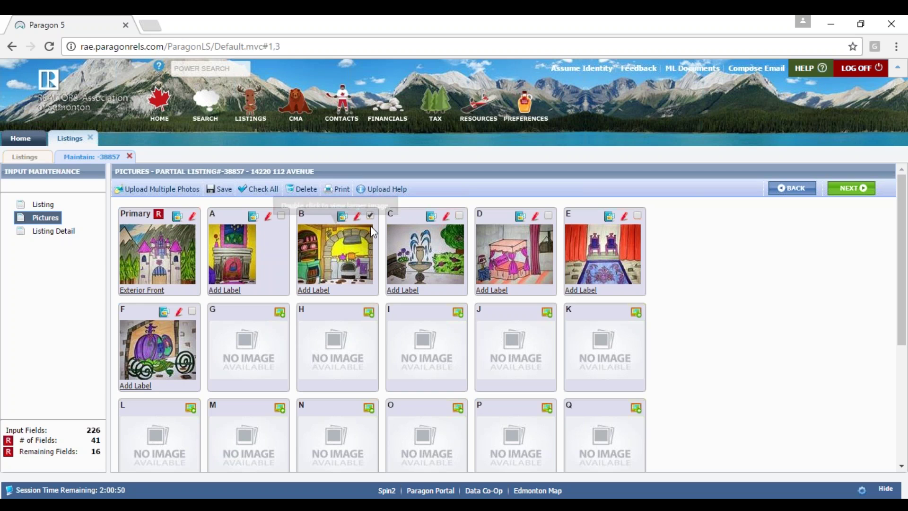
pyautogui.click(371, 216)
pyautogui.click(372, 216)
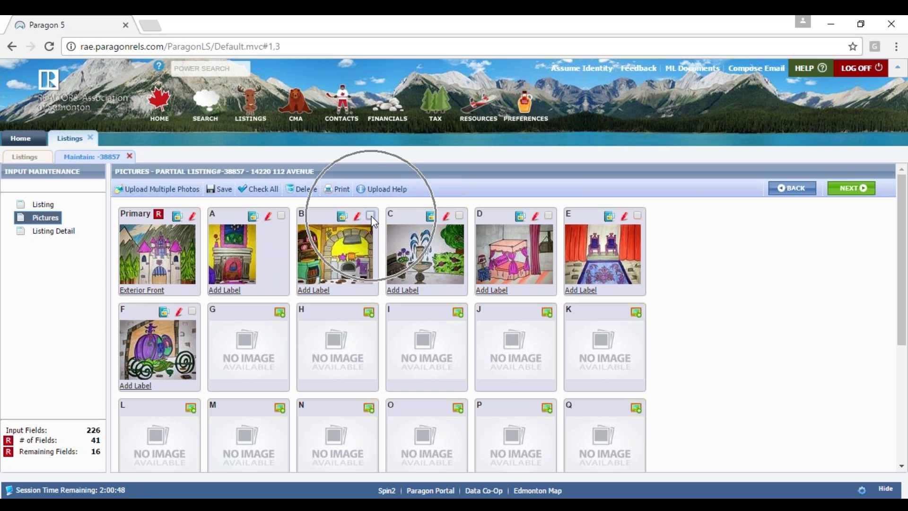
pyautogui.click(459, 216)
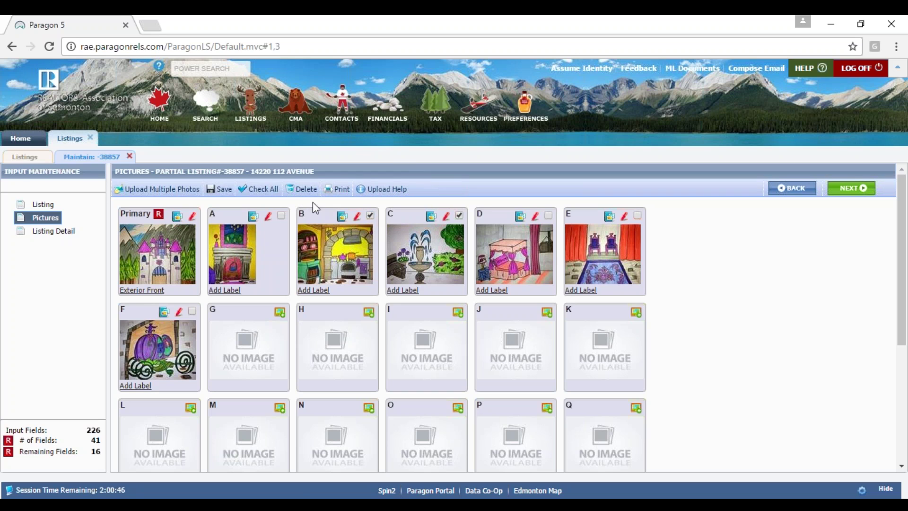
pyautogui.click(303, 188)
pyautogui.click(179, 216)
pyautogui.click(194, 217)
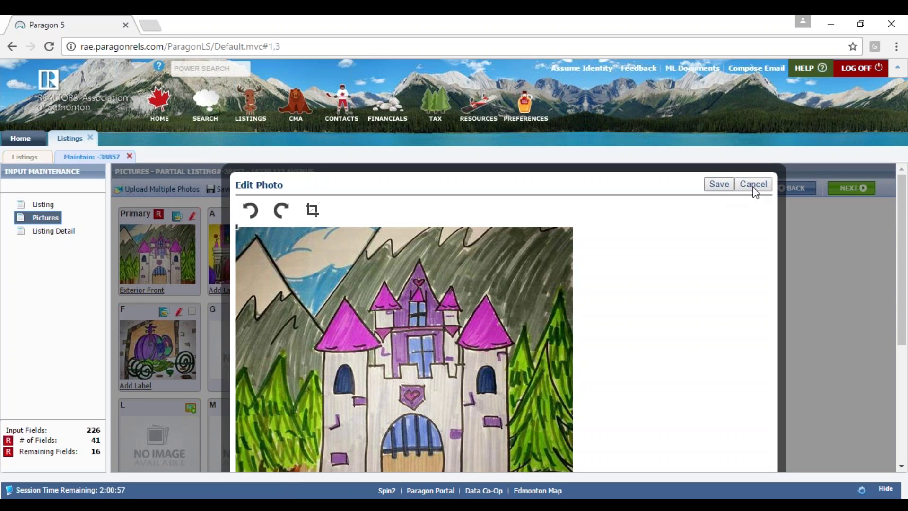
pyautogui.click(753, 185)
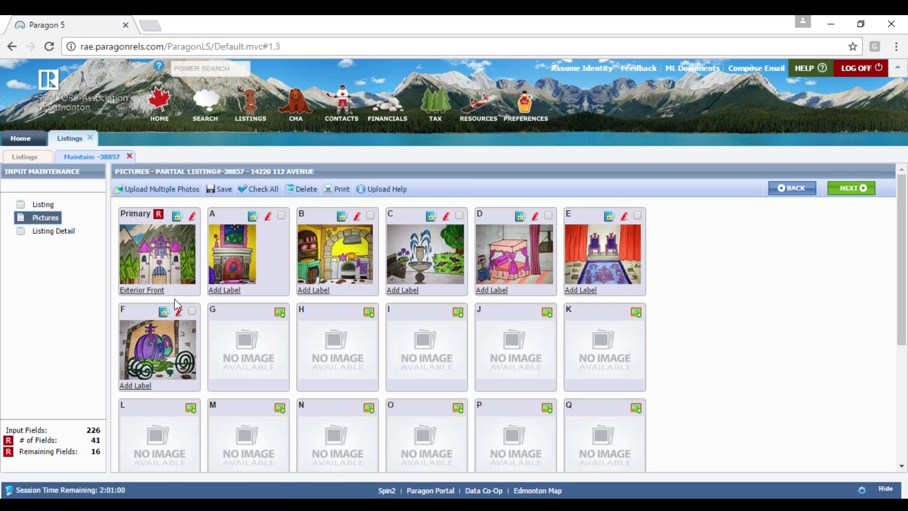
# - Run Save Listing from the detail form to show the listing-date error and two date warnings
pyautogui.click(51, 207)
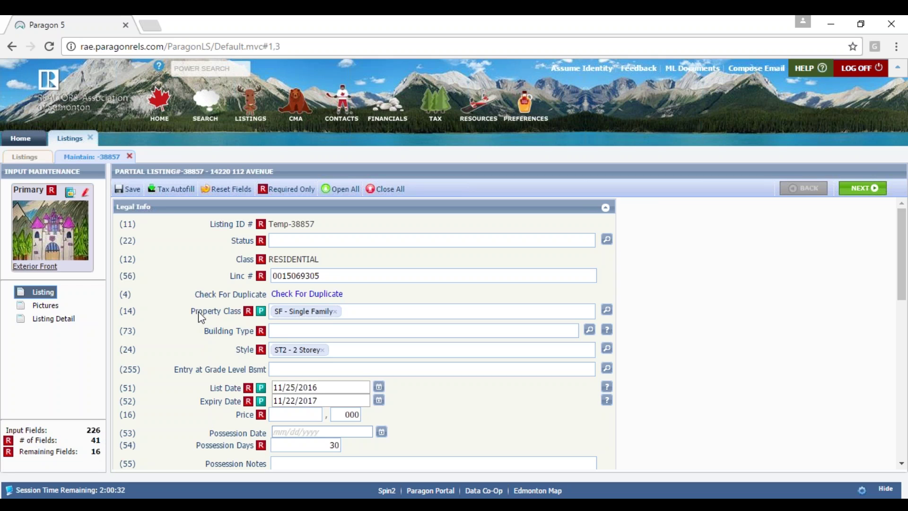
pyautogui.click(132, 192)
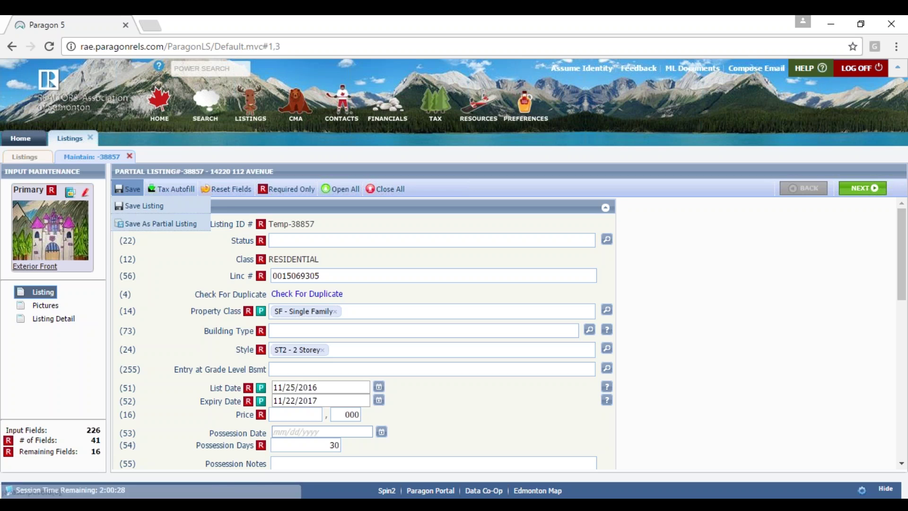
pyautogui.click(134, 206)
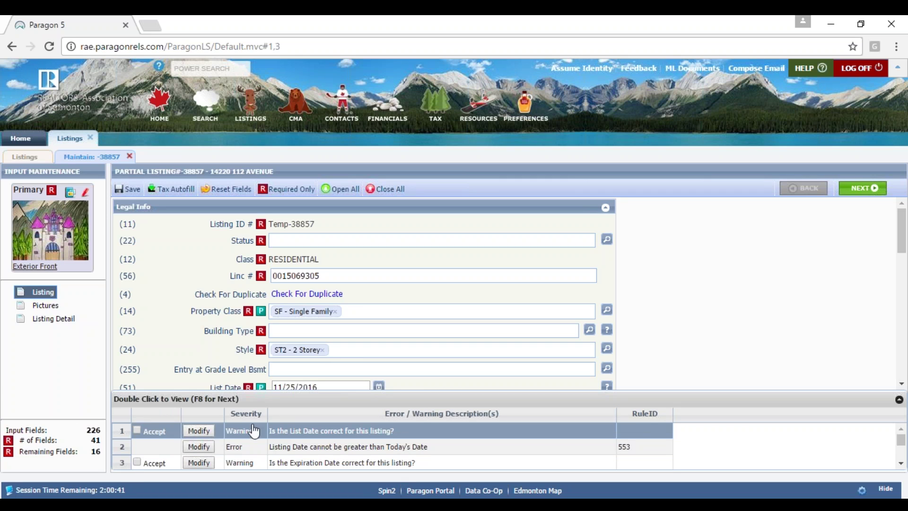
pyautogui.click(158, 430)
pyautogui.click(313, 446)
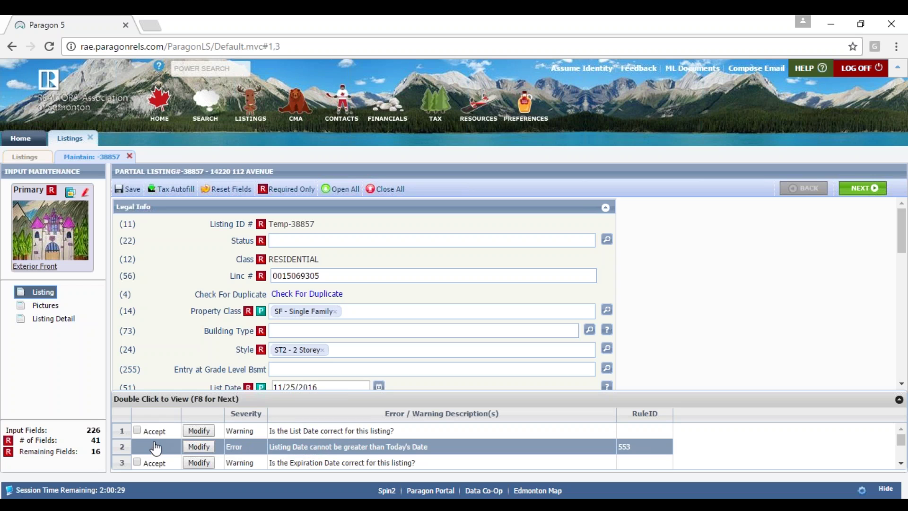
pyautogui.press('Up')
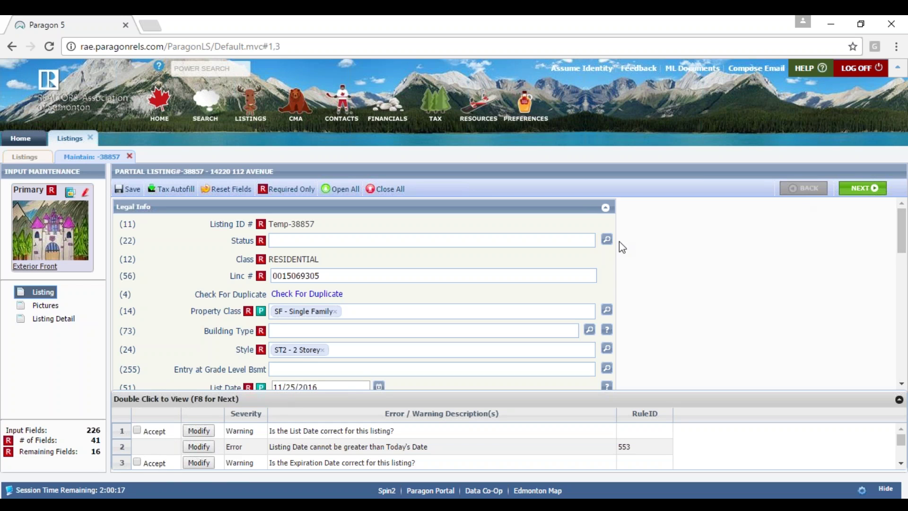
pyautogui.moveTo(902, 241); pyautogui.dragTo(902, 352)
pyautogui.click(431, 273)
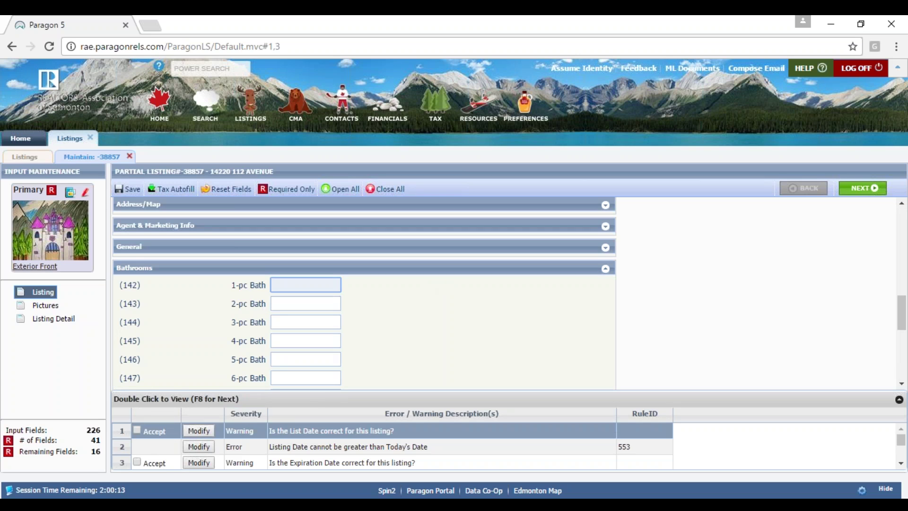
pyautogui.click(198, 431)
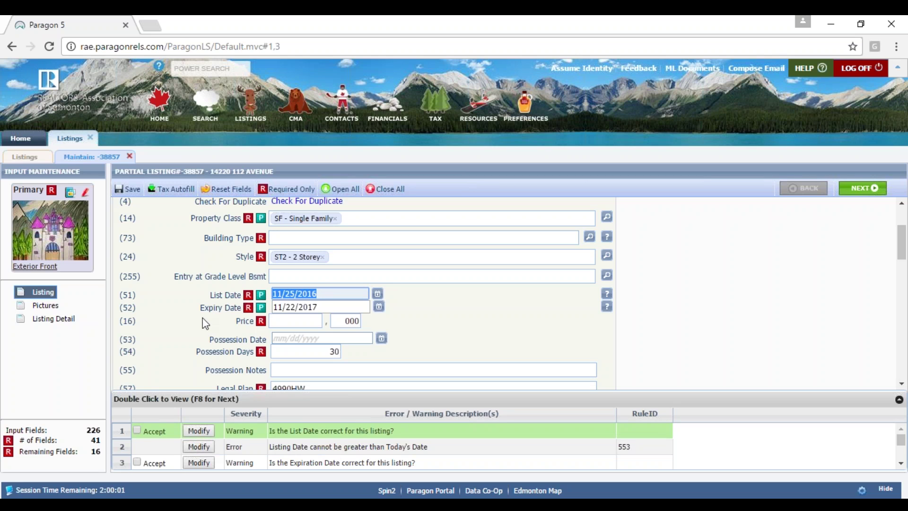
pyautogui.click(139, 428)
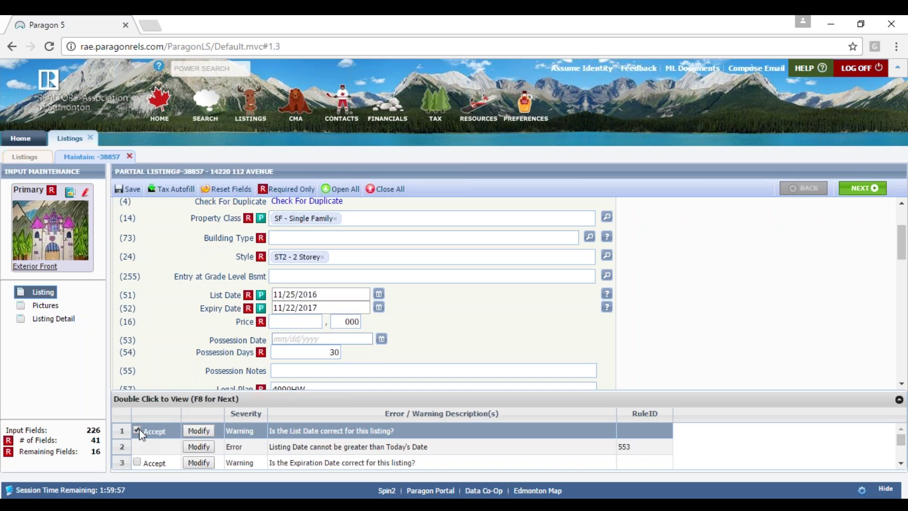
pyautogui.moveTo(128, 189)
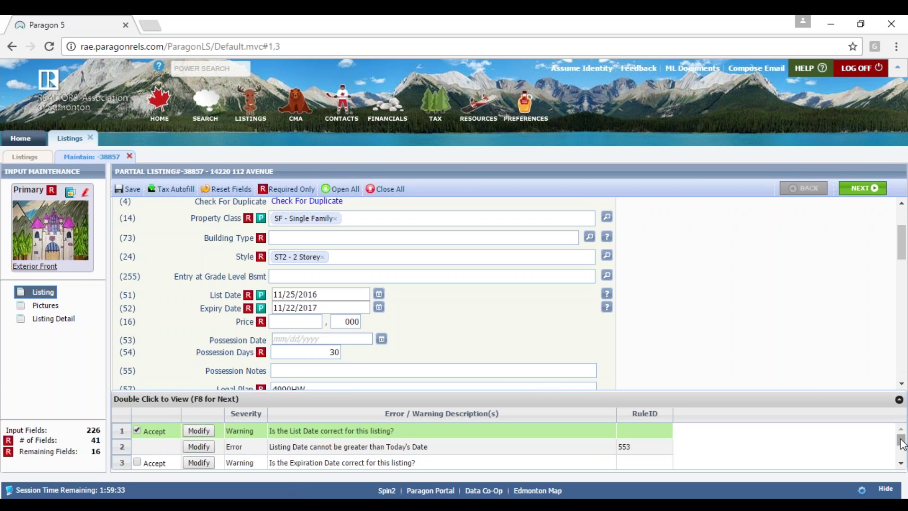
pyautogui.moveTo(902, 443); pyautogui.dragTo(902, 446)
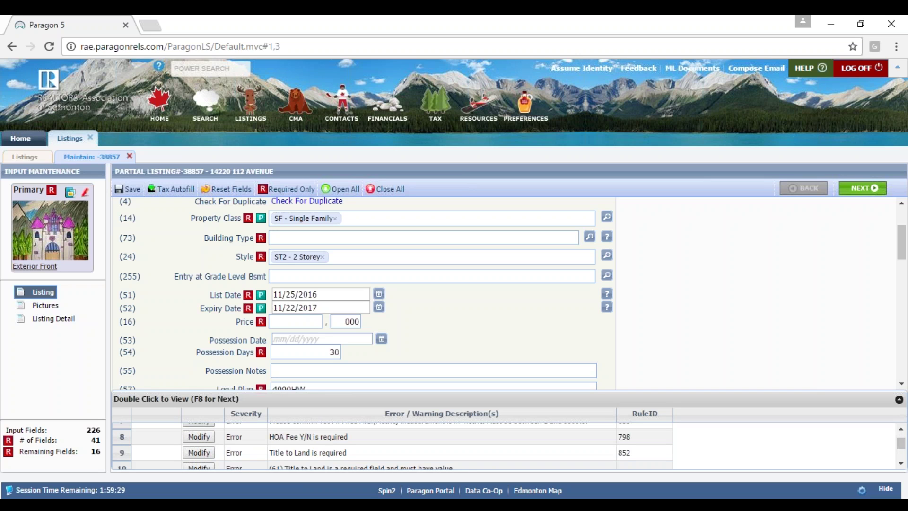
pyautogui.moveTo(901, 443); pyautogui.dragTo(904, 456)
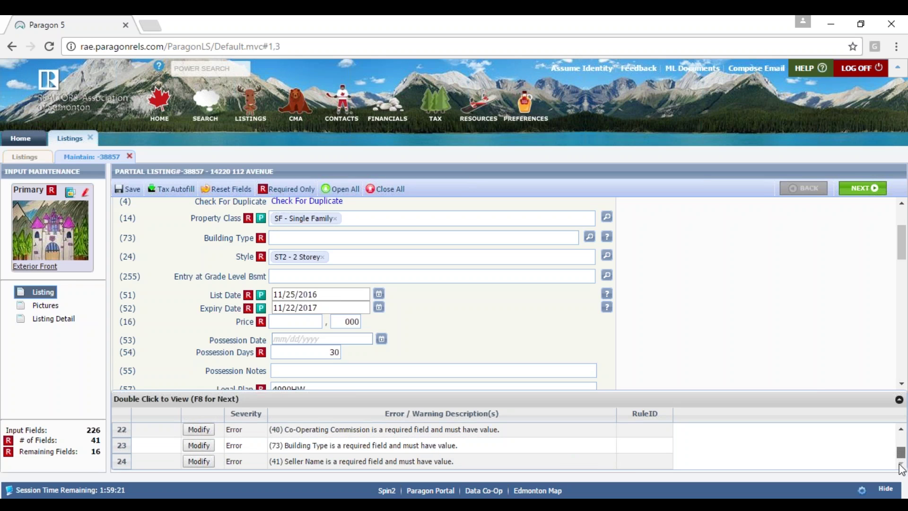
pyautogui.moveTo(904, 260); pyautogui.dragTo(903, 344)
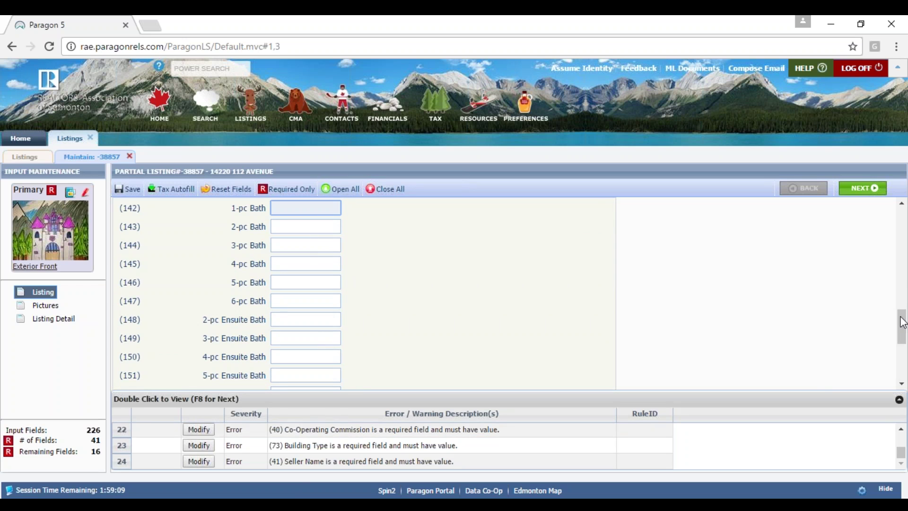
pyautogui.moveTo(902, 327); pyautogui.dragTo(903, 223)
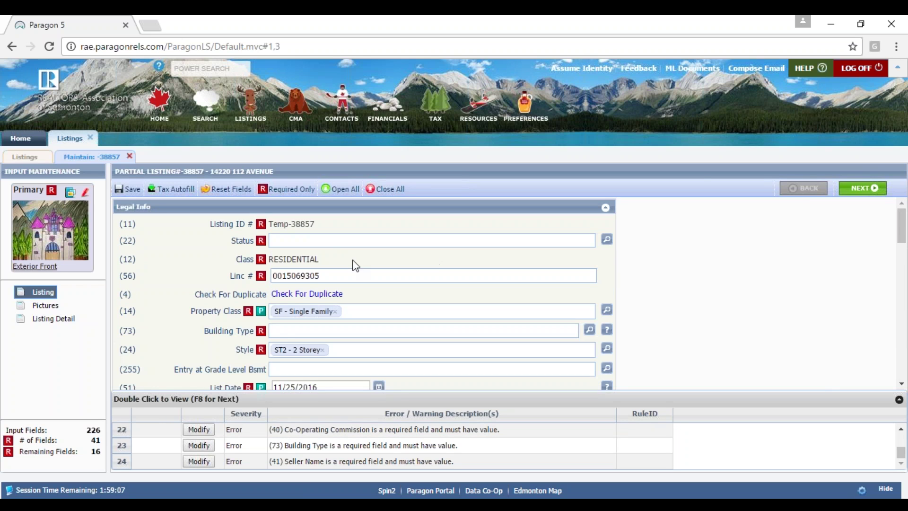
# - Set Building Type to Detached Single Family (DETCH)
pyautogui.click(278, 334)
pyautogui.write('de')
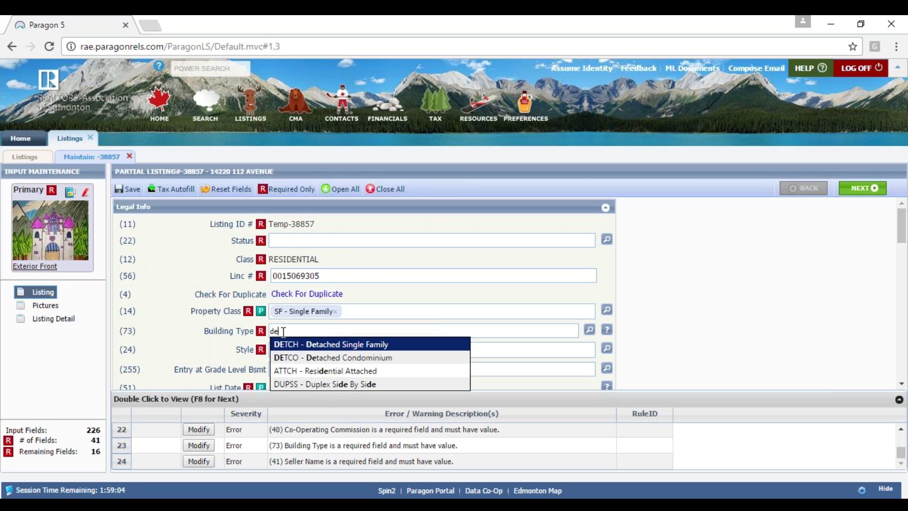
pyautogui.press('Return')
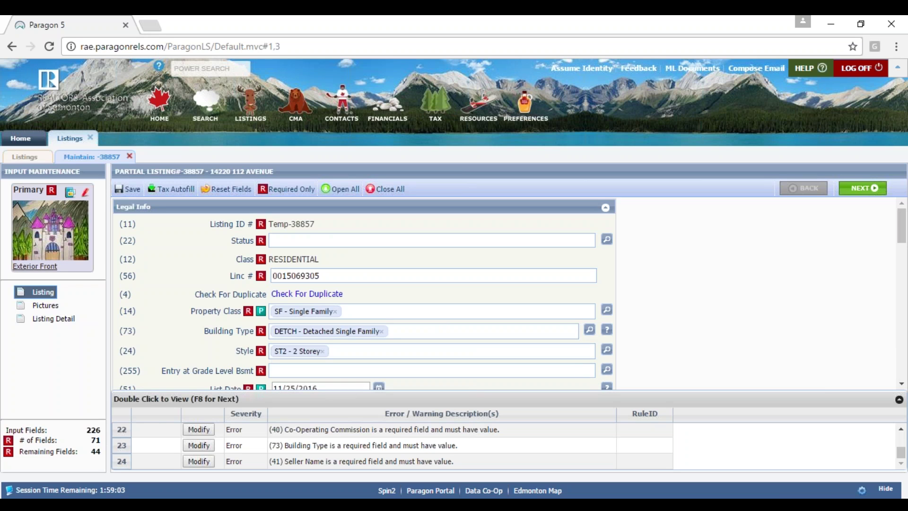
# - Enter bathroom counts: 1 for 4-pc Bath, 0 for every other bath and ensuite field
pyautogui.moveTo(903, 230)
pyautogui.mouseDown()
pyautogui.moveTo(903, 255)
pyautogui.moveTo(903, 238)
pyautogui.mouseUp()
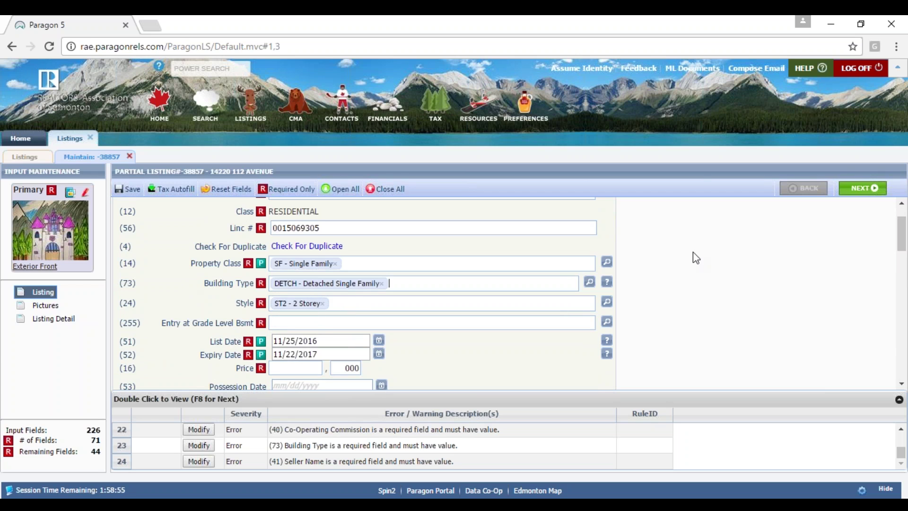
pyautogui.moveTo(903, 236); pyautogui.dragTo(903, 322)
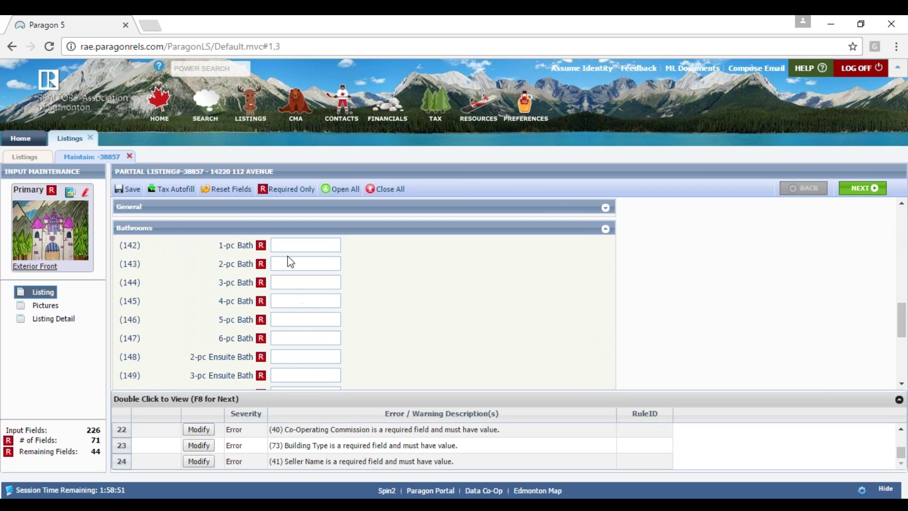
pyautogui.moveTo(902, 316); pyautogui.dragTo(902, 323)
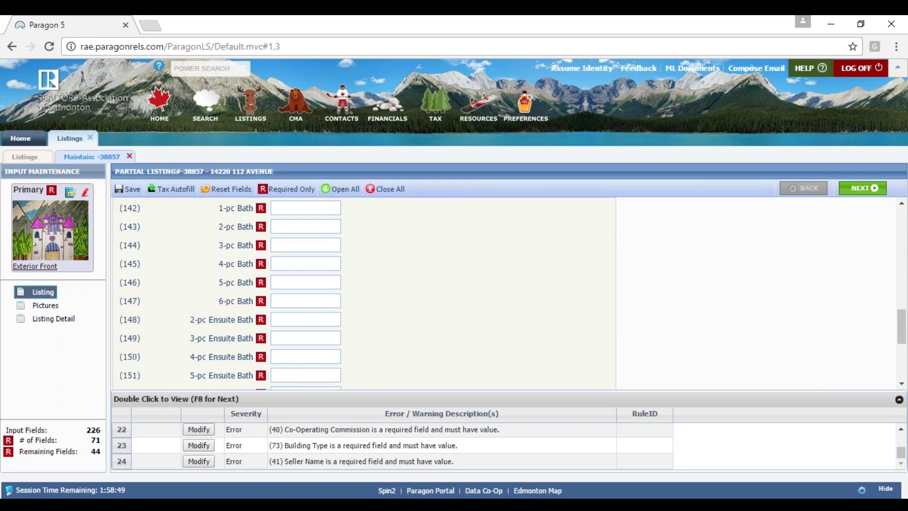
pyautogui.click(339, 208)
pyautogui.write('0')
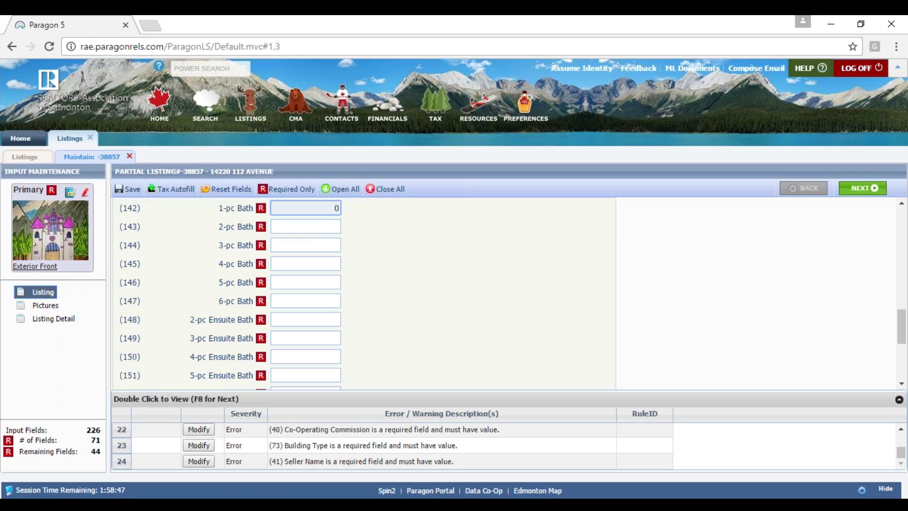
pyautogui.press('Tab')
pyautogui.write('0')
pyautogui.press('Tab')
pyautogui.write('0')
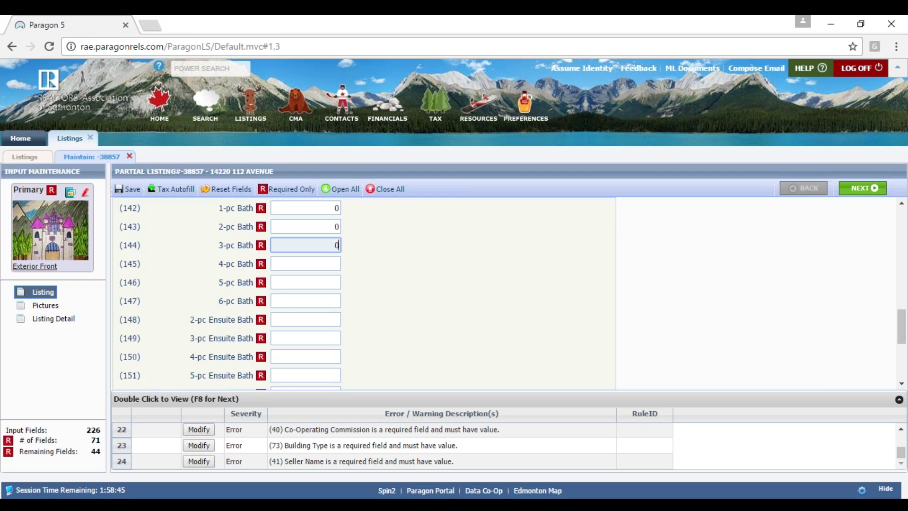
pyautogui.press('Tab')
pyautogui.write('1')
pyautogui.press('Tab')
pyautogui.write('0')
pyautogui.press('Tab')
pyautogui.write('0')
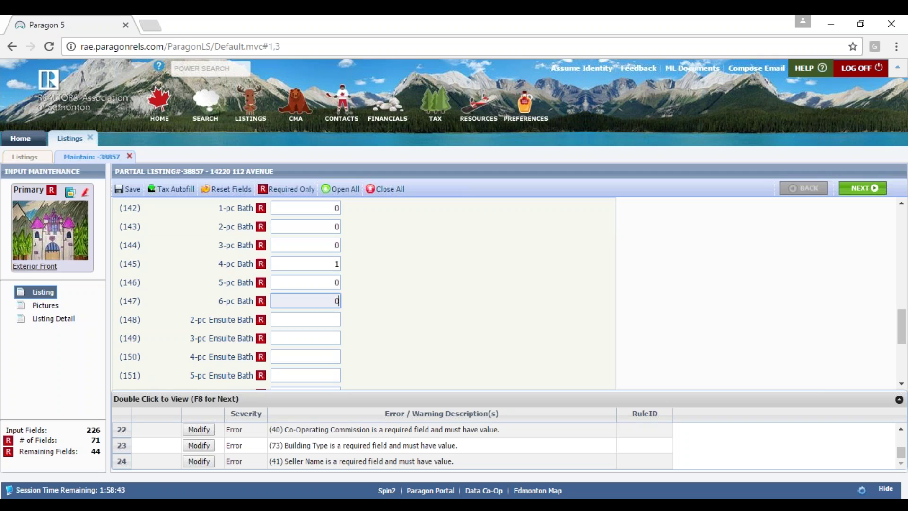
pyautogui.press('Tab')
pyautogui.write('0')
pyautogui.press('Tab')
pyautogui.write('0')
pyautogui.press('Tab')
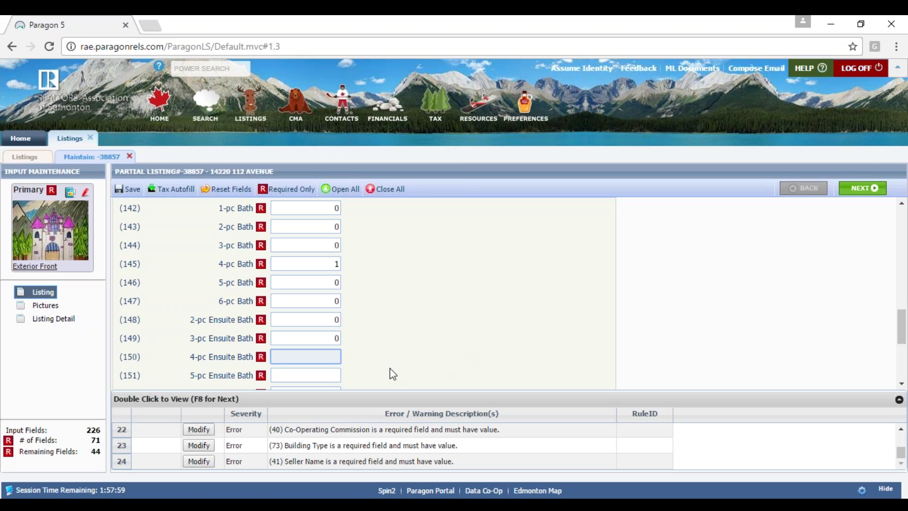
pyautogui.write('0')
pyautogui.click(577, 289)
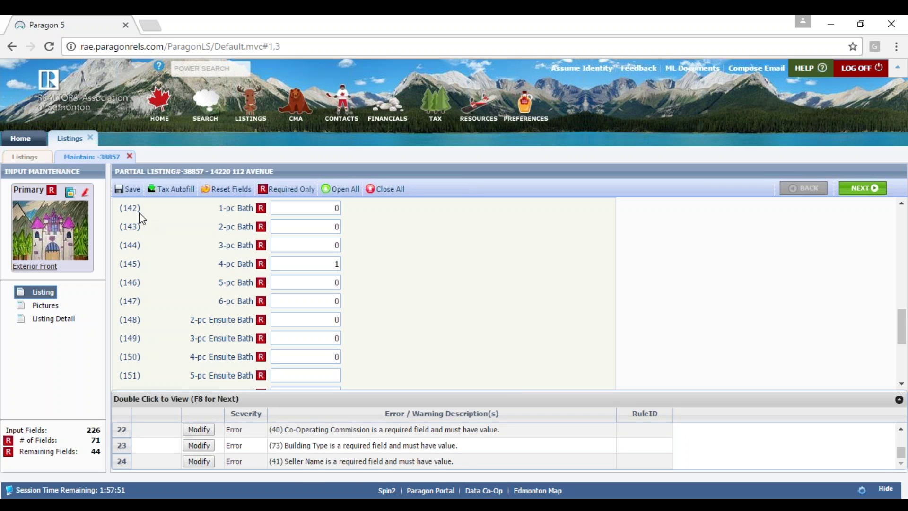
# - After a failed full save, save listing 38857 as a partial listing and finish
pyautogui.click(127, 189)
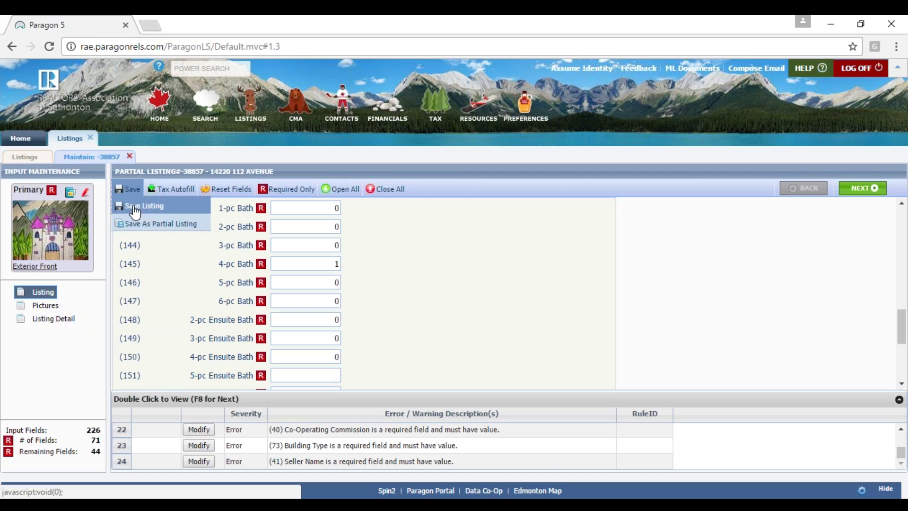
pyautogui.click(135, 208)
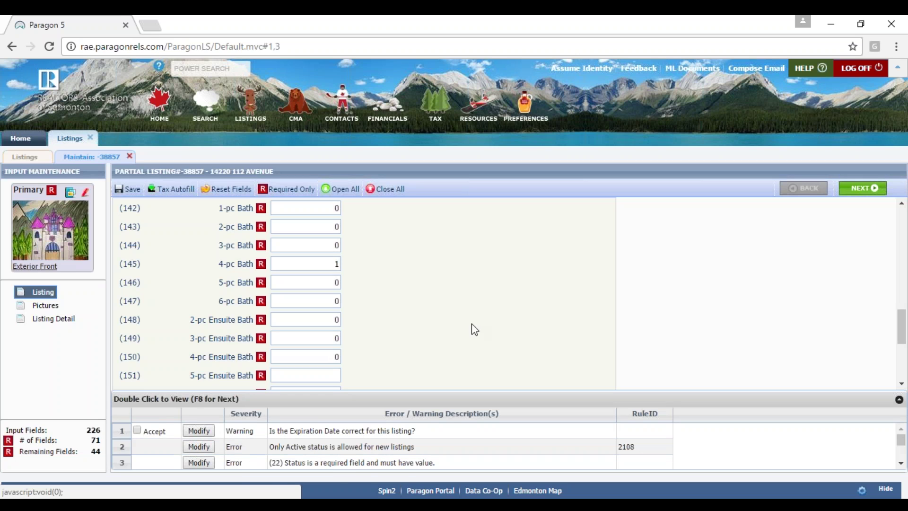
pyautogui.click(124, 189)
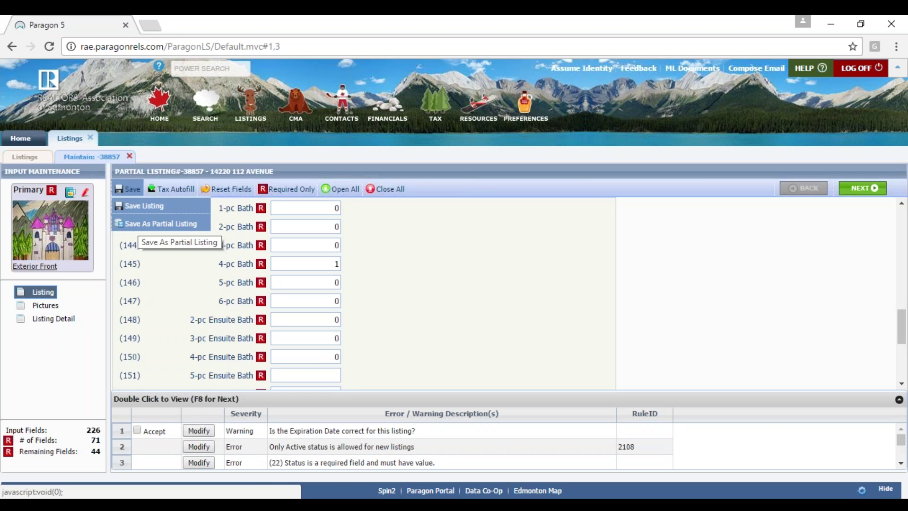
pyautogui.click(161, 223)
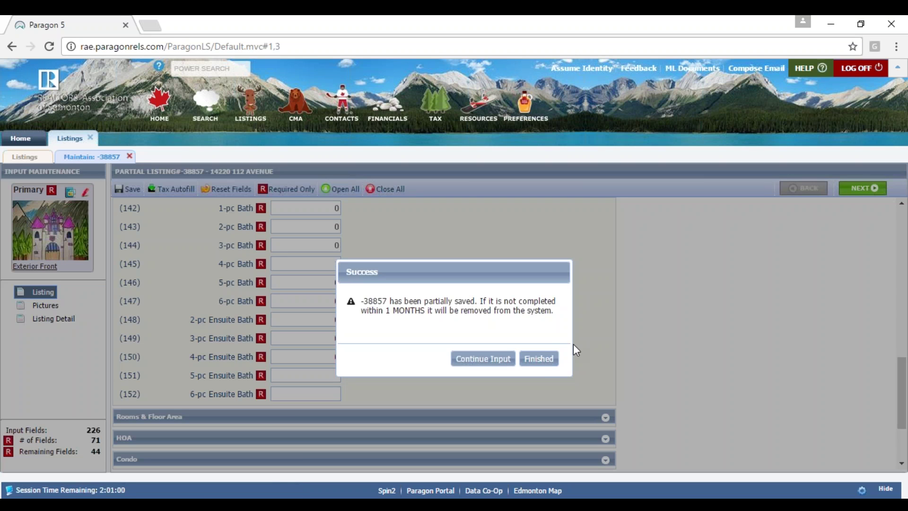
pyautogui.click(545, 360)
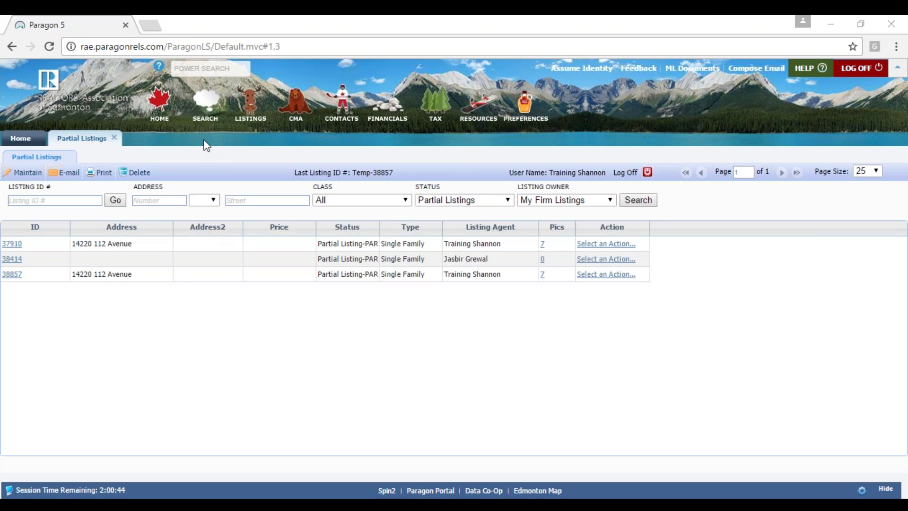
# - Close Partial Listings and go to LISTINGS > Maintain > Listings showing four active listings
pyautogui.click(115, 139)
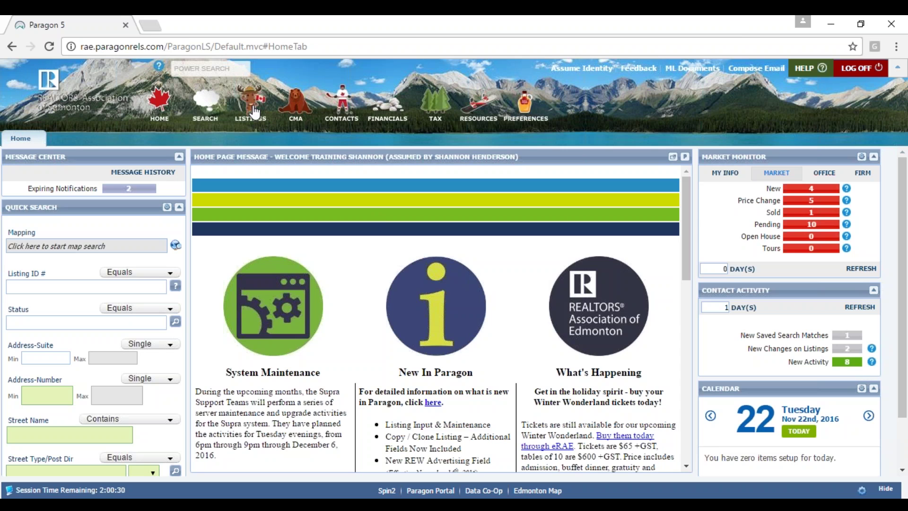
pyautogui.click(255, 112)
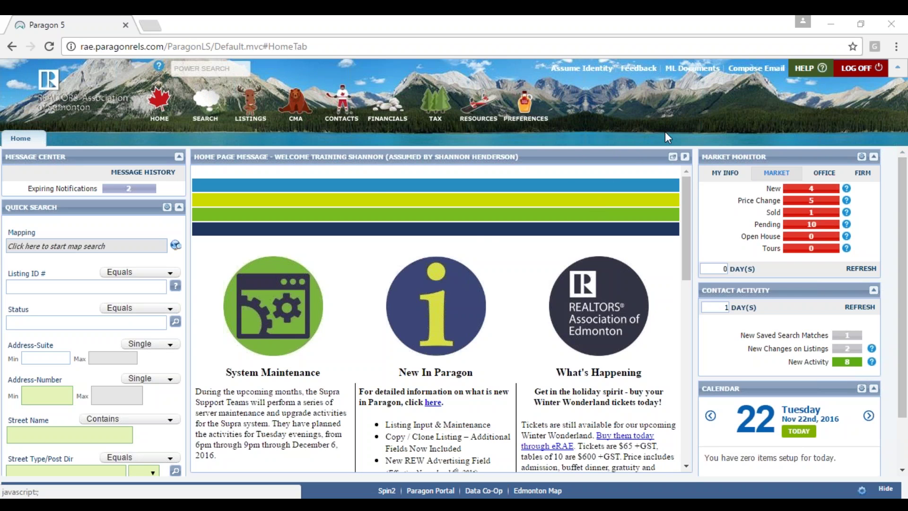
pyautogui.click(239, 115)
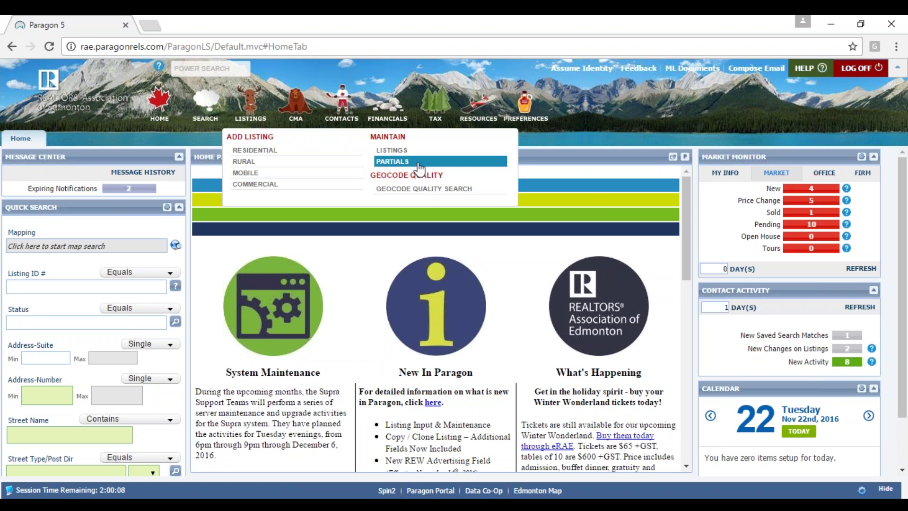
pyautogui.click(396, 151)
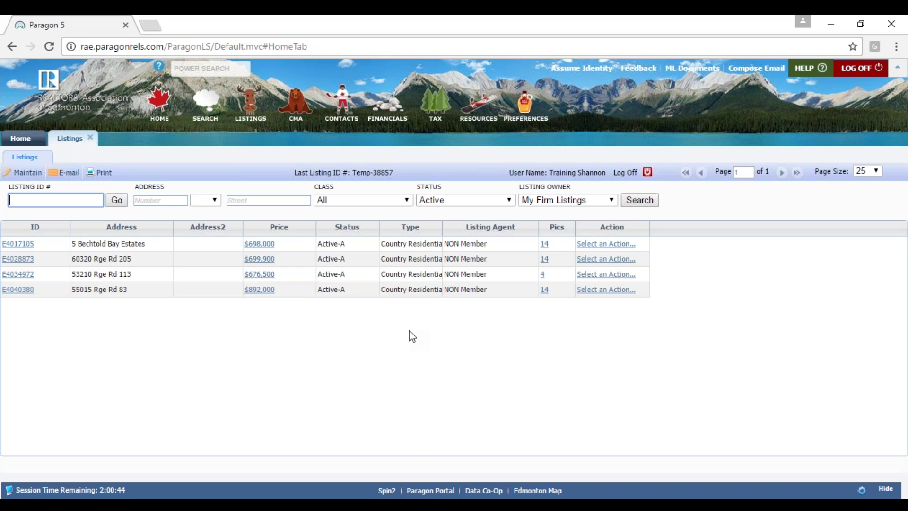
pyautogui.click(575, 202)
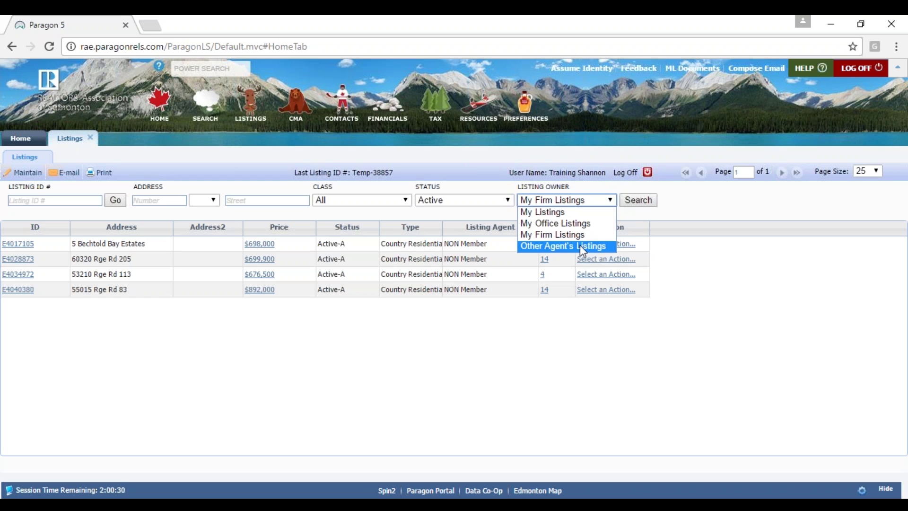
pyautogui.click(758, 218)
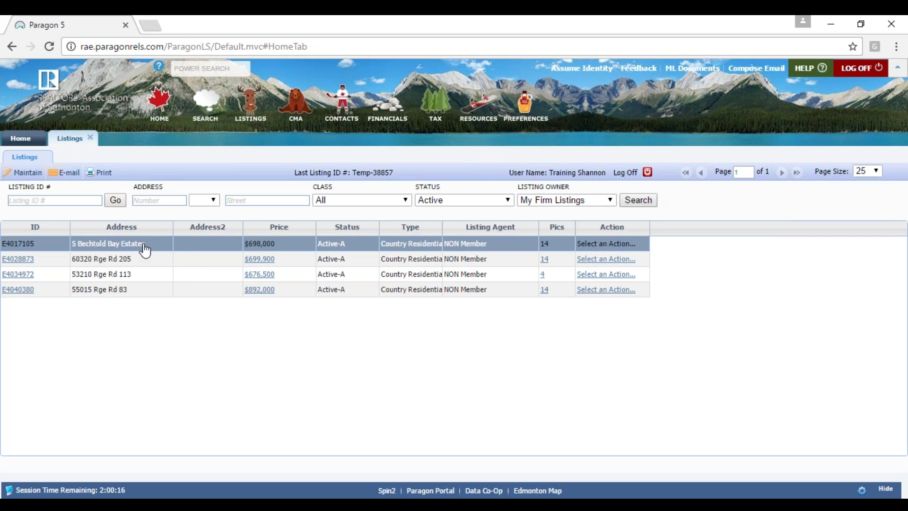
pyautogui.click(171, 246)
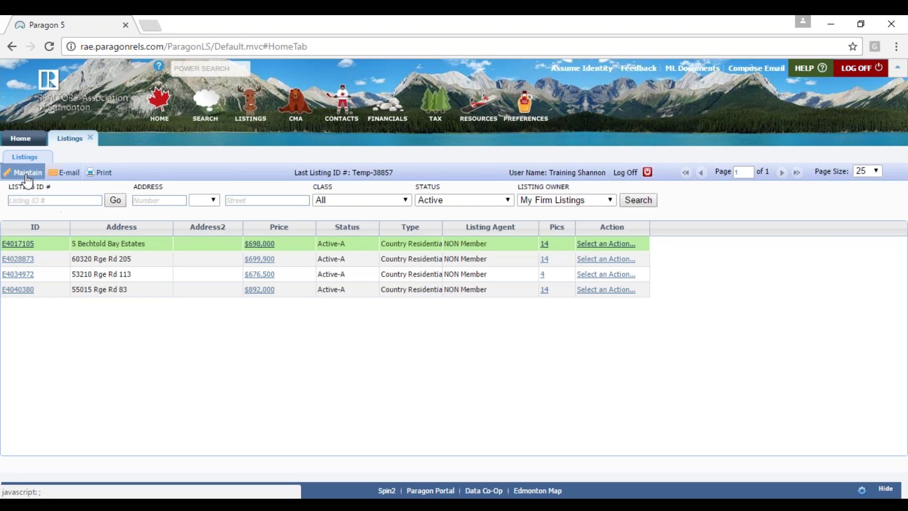
pyautogui.click(26, 250)
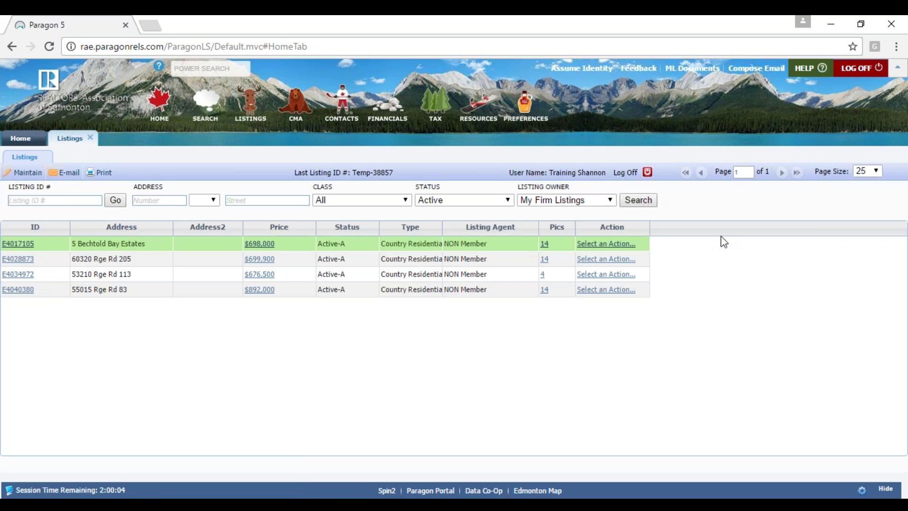
pyautogui.click(628, 244)
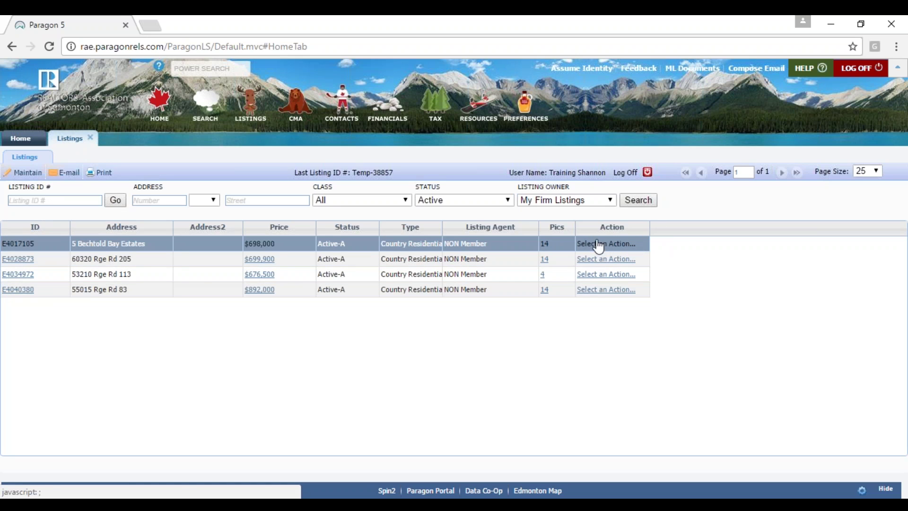
pyautogui.doubleClick(333, 249)
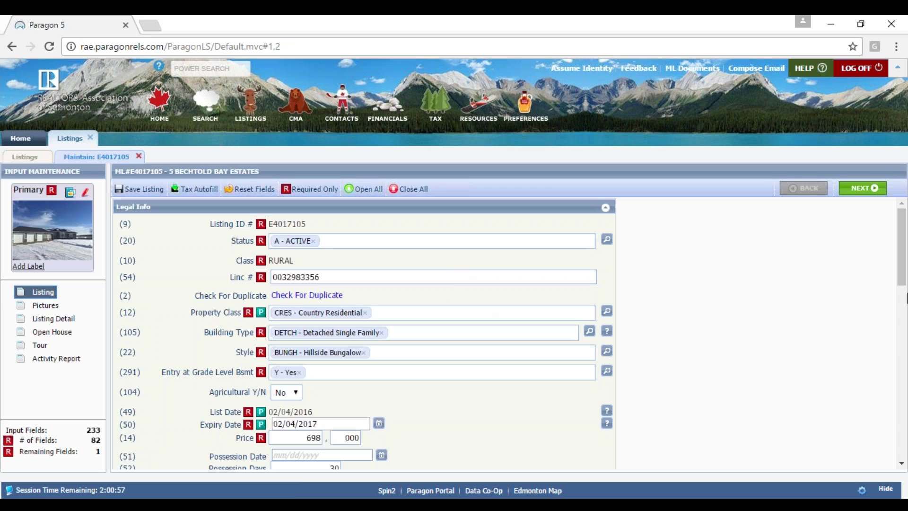
pyautogui.moveTo(903, 277); pyautogui.dragTo(903, 381)
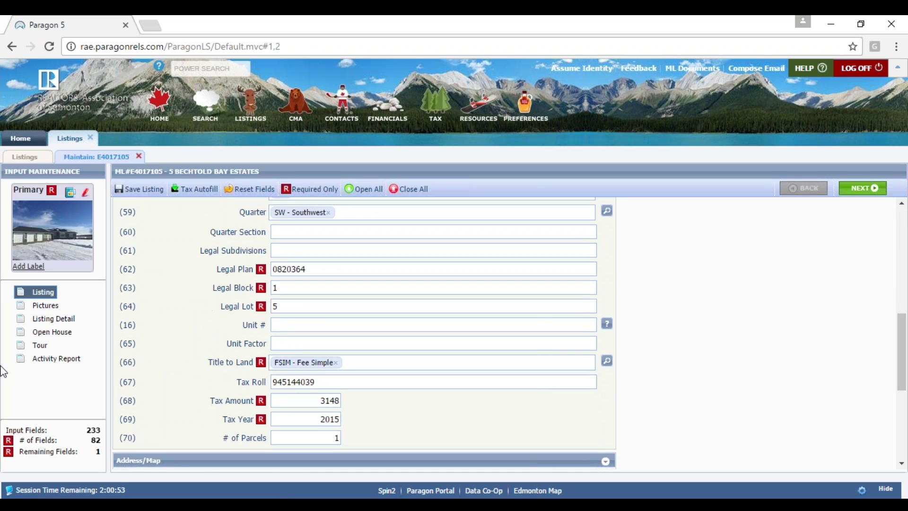
pyautogui.click(137, 156)
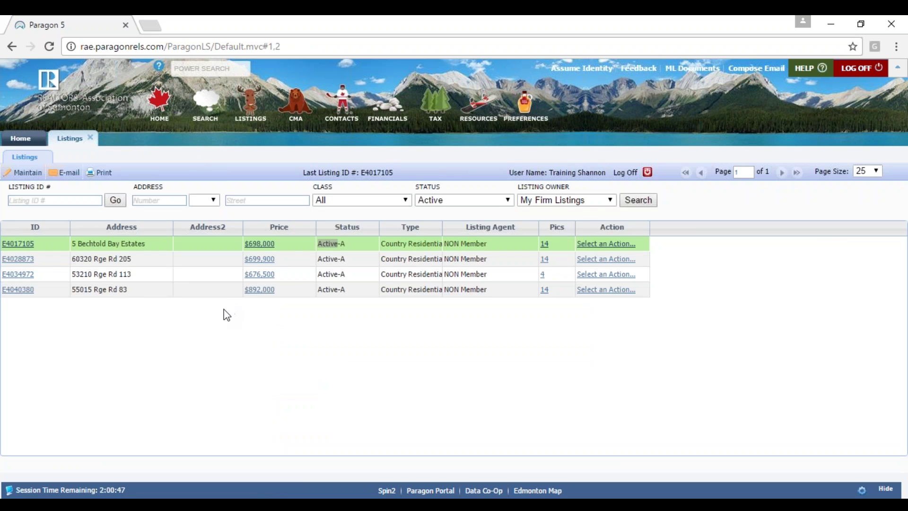
pyautogui.click(217, 274)
pyautogui.click(258, 249)
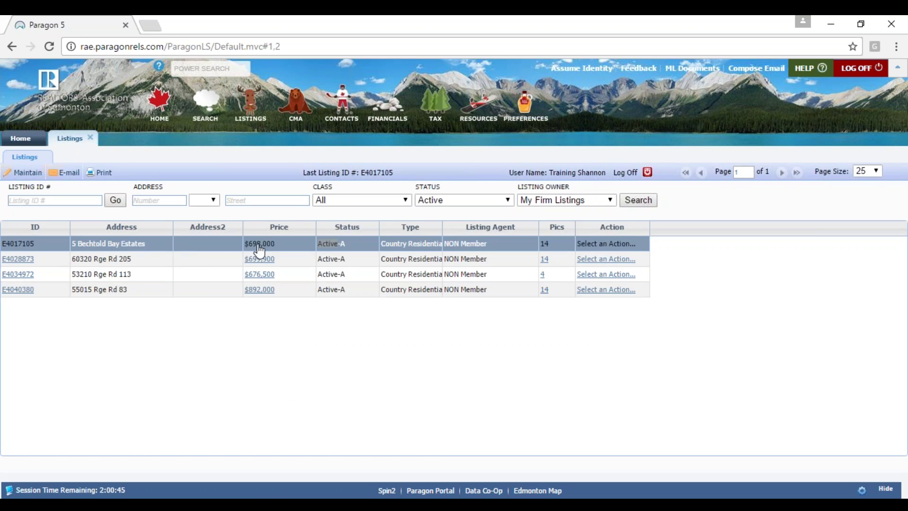
pyautogui.click(279, 260)
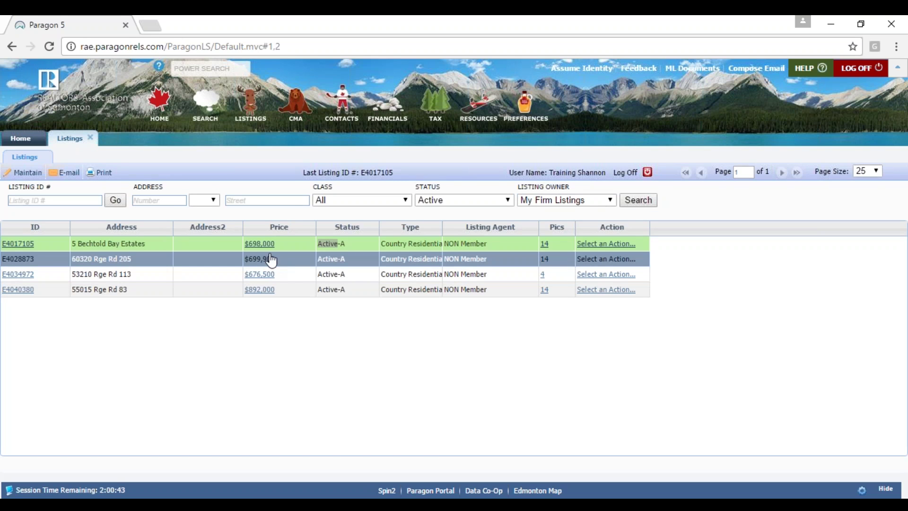
pyautogui.click(128, 246)
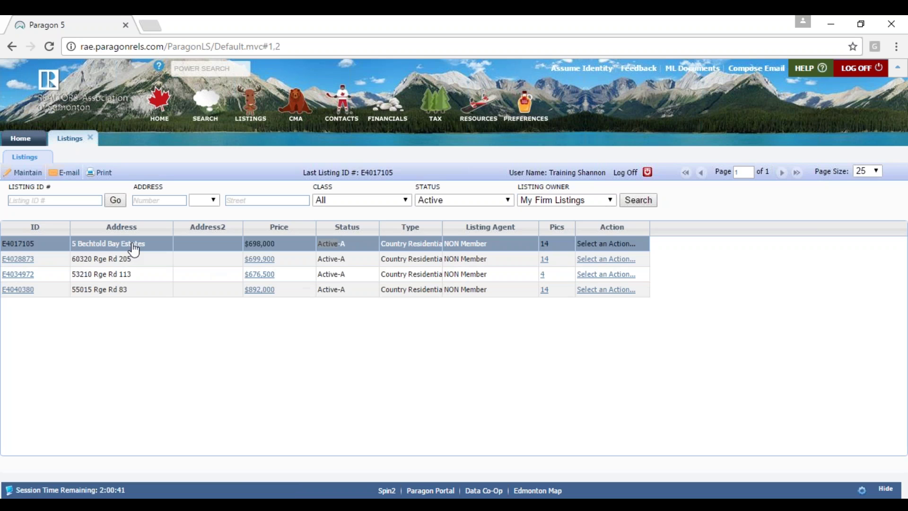
pyautogui.click(269, 244)
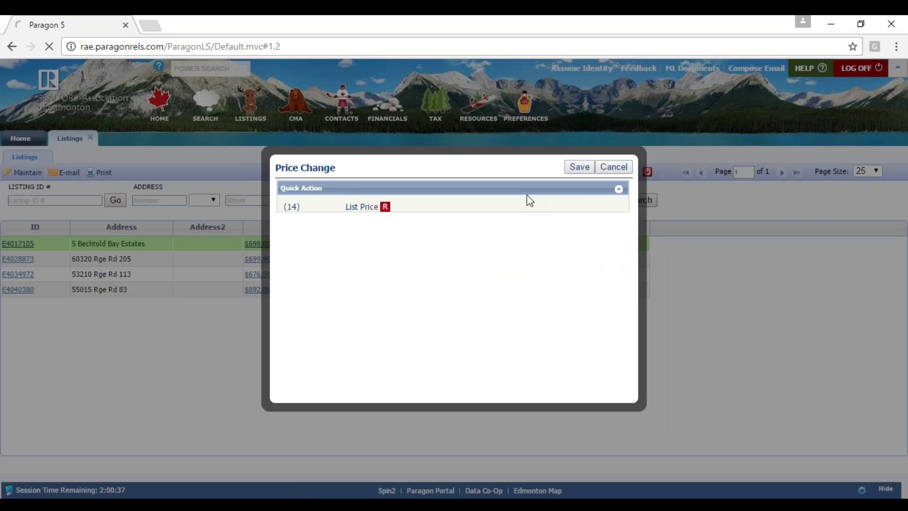
pyautogui.click(432, 205)
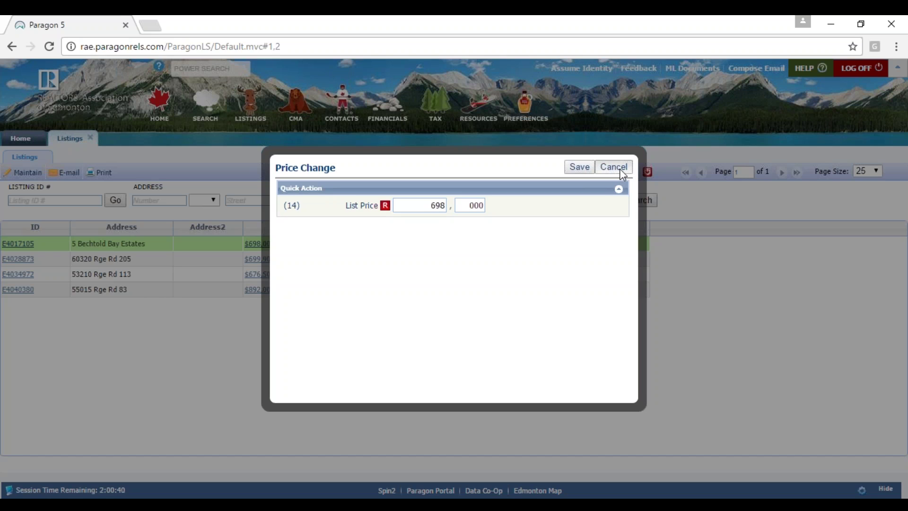
pyautogui.click(620, 168)
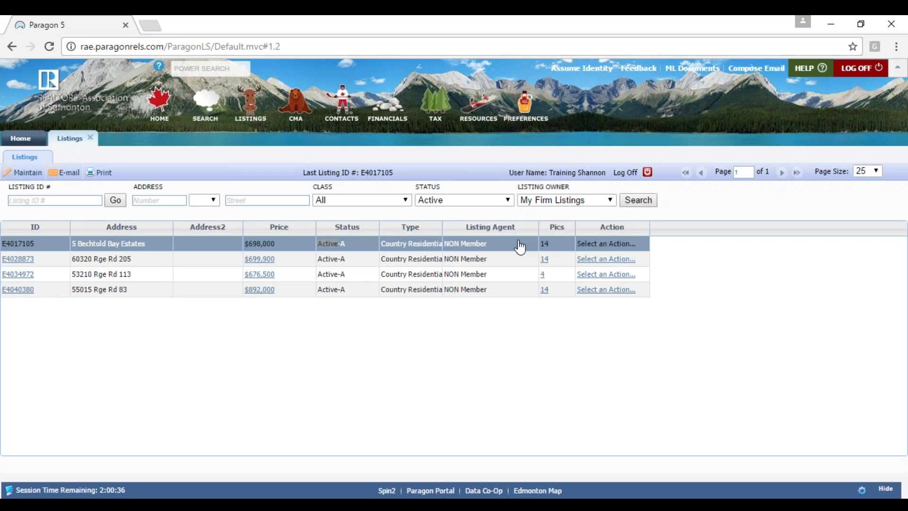
# - Preview Picture Administration and Price Change ($698,000, unchanged), then open row 1's action list
pyautogui.click(545, 244)
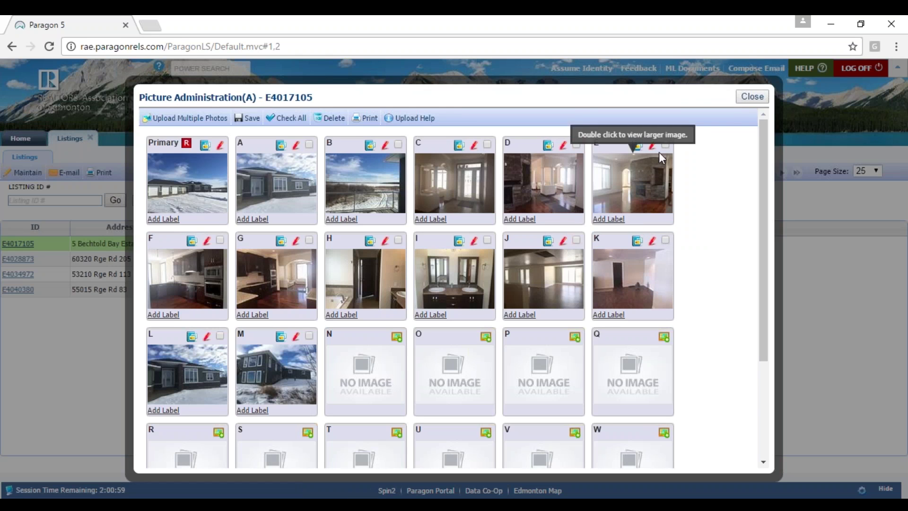
pyautogui.click(752, 97)
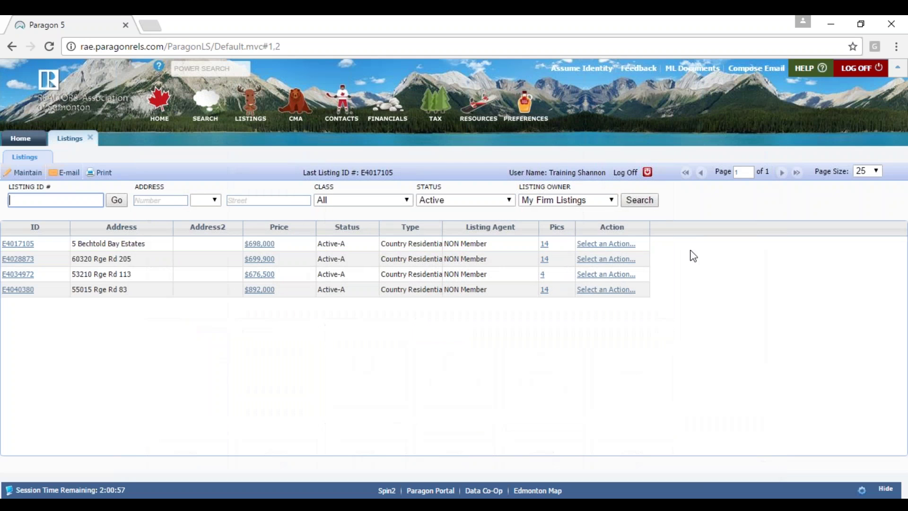
pyautogui.click(592, 243)
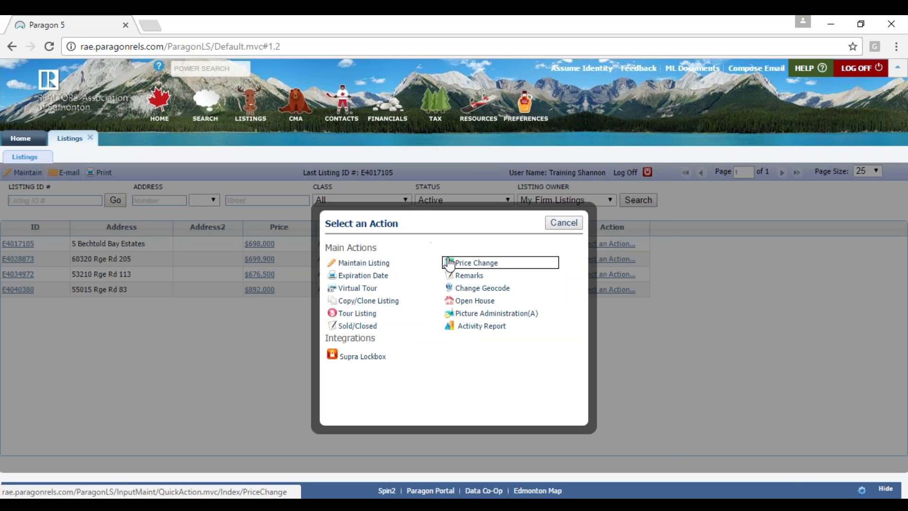
pyautogui.click(496, 263)
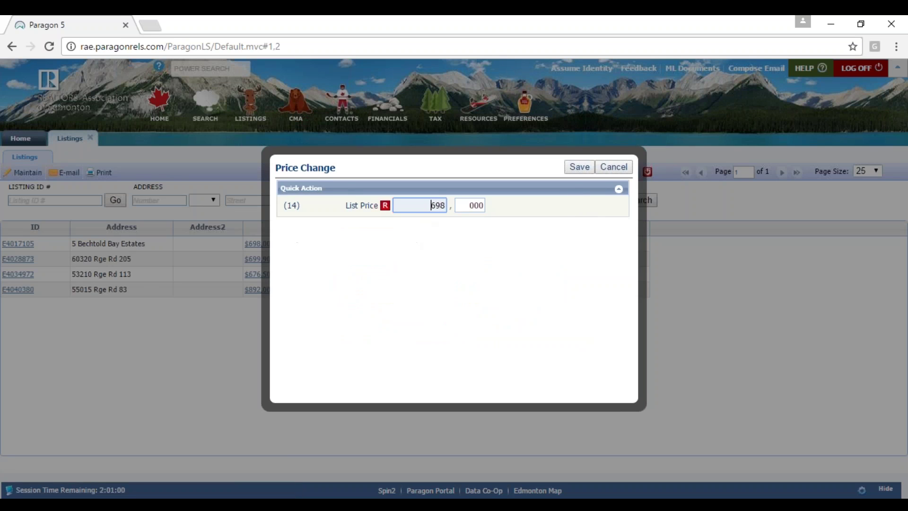
pyautogui.click(613, 166)
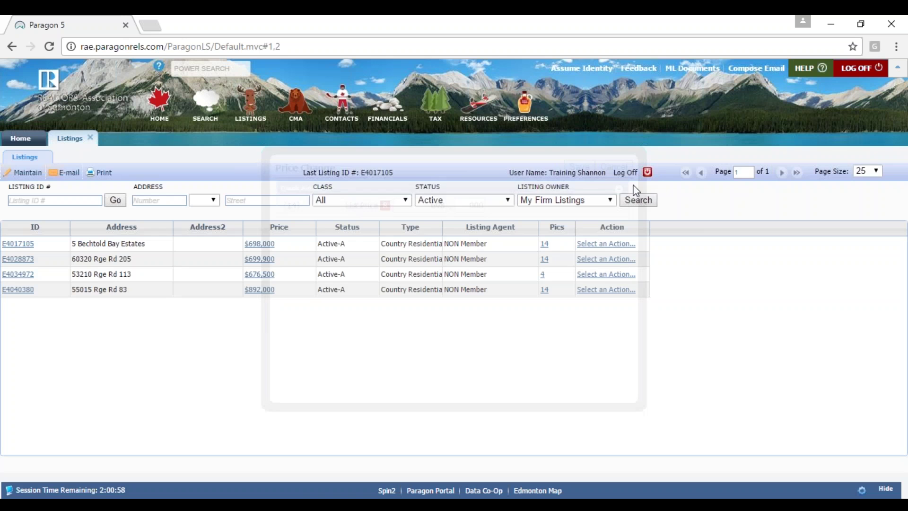
pyautogui.click(606, 243)
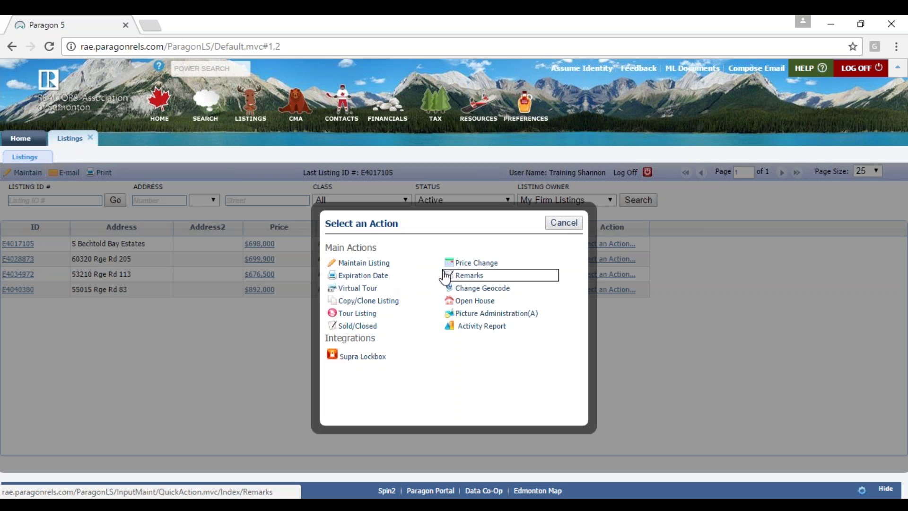
# - Open the Activity Report for E4017105, showing 50 total hits and 109 detail views
pyautogui.click(379, 331)
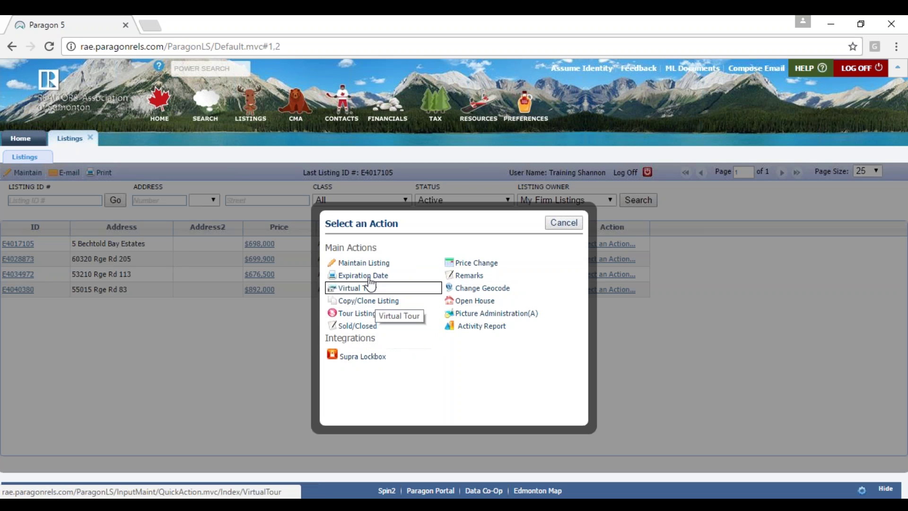
pyautogui.click(478, 279)
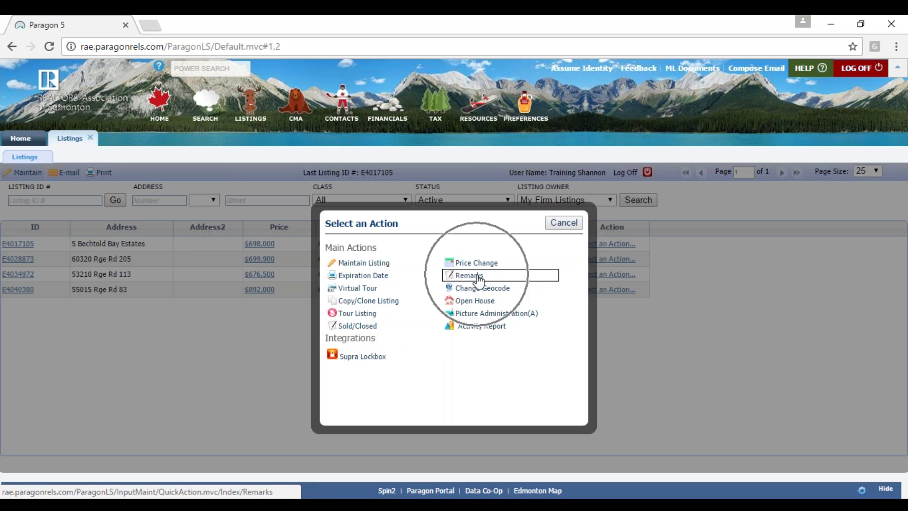
pyautogui.click(344, 291)
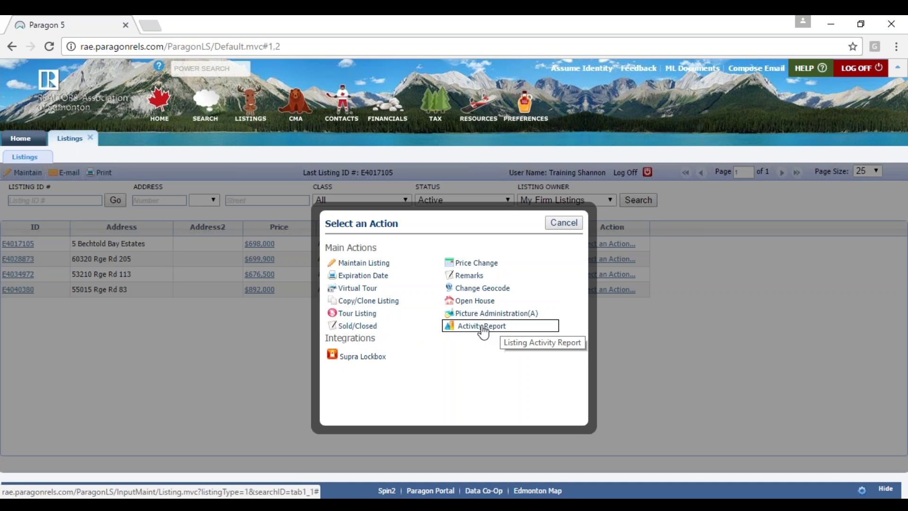
pyautogui.click(502, 331)
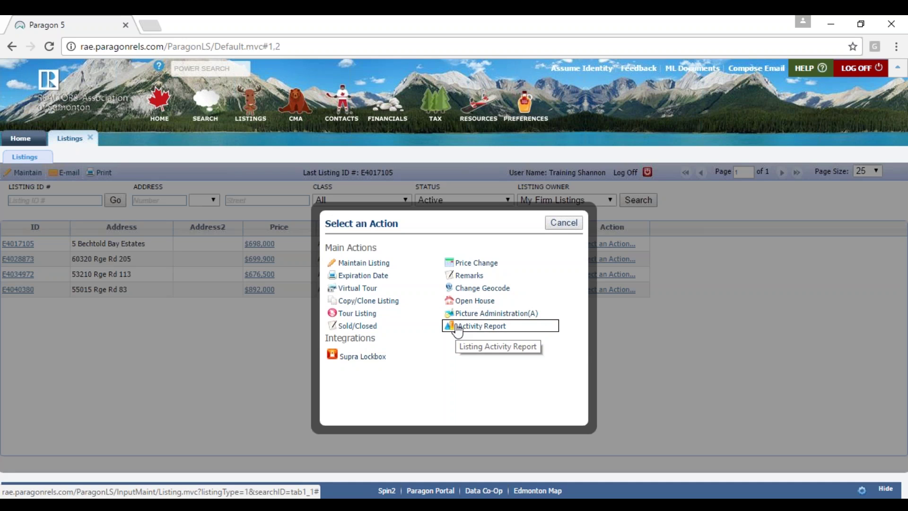
pyautogui.click(485, 327)
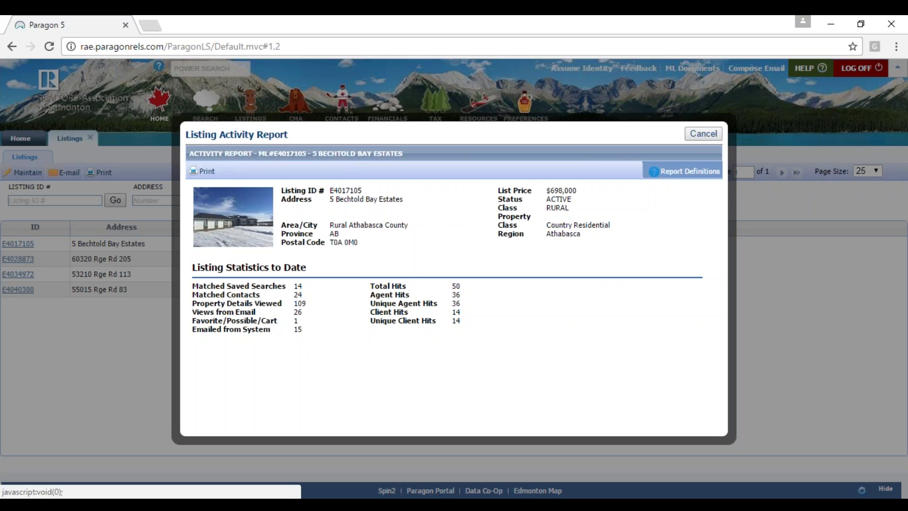
pyautogui.click(681, 172)
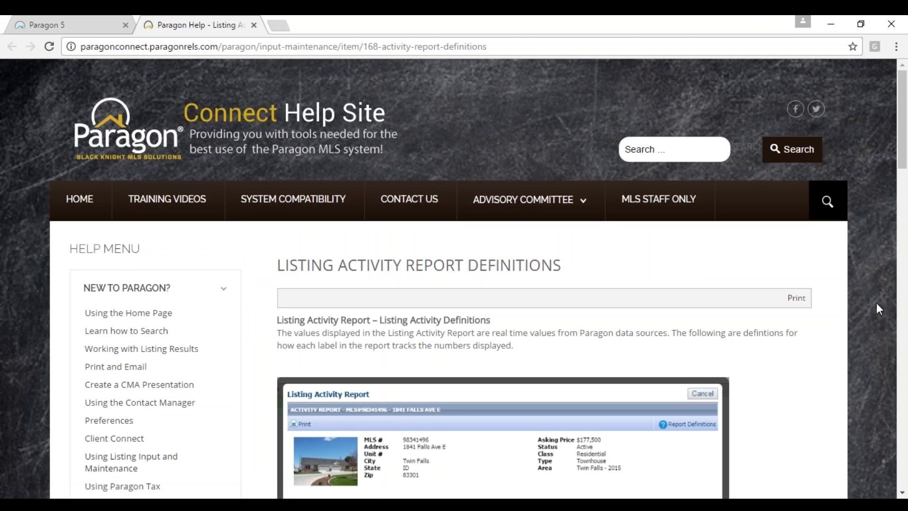
# - Scroll through the Listing Activity Report Definitions help page, then return to Paragon 5
pyautogui.scroll(-4, 877, 287)
pyautogui.scroll(-5, 859, 286)
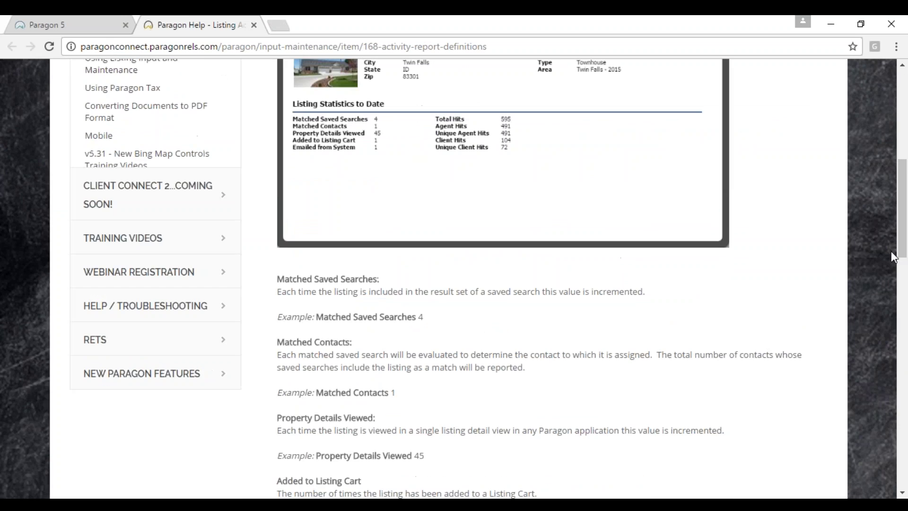
pyautogui.moveTo(903, 255); pyautogui.dragTo(903, 282)
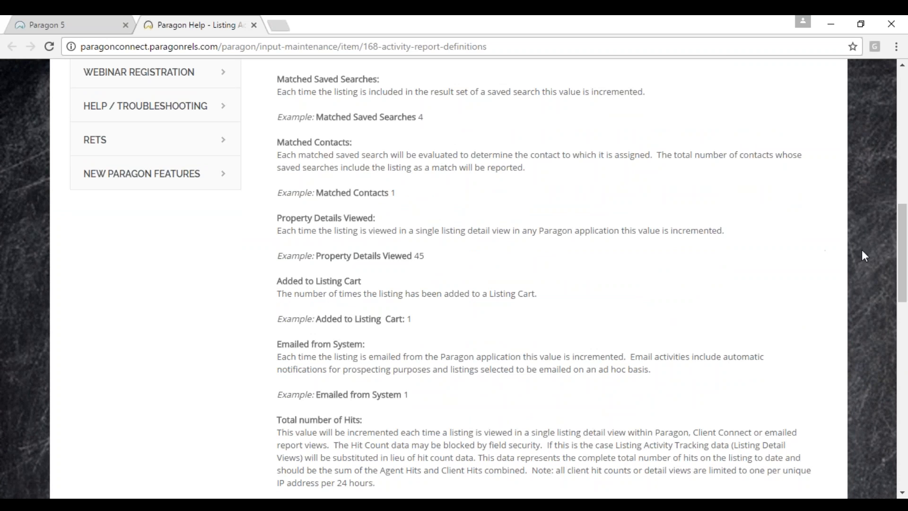
pyautogui.moveTo(904, 246); pyautogui.dragTo(904, 114)
pyautogui.click(44, 24)
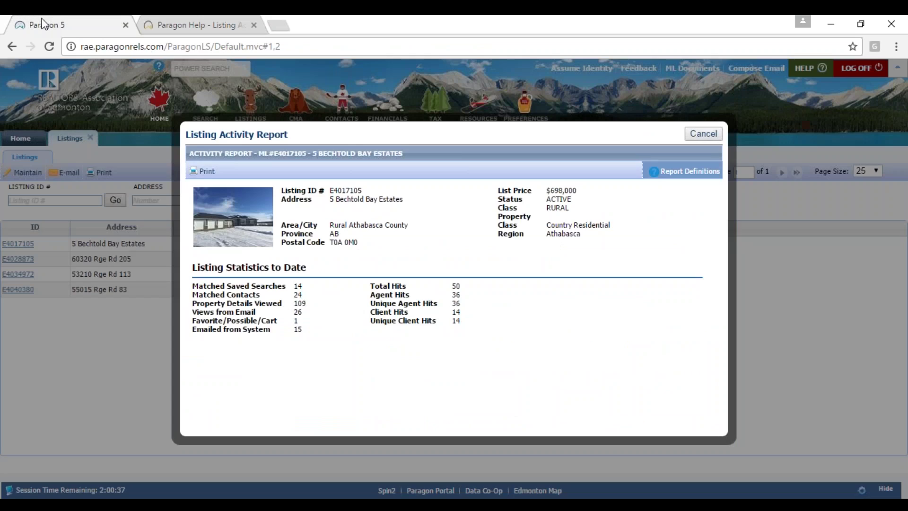
pyautogui.click(699, 134)
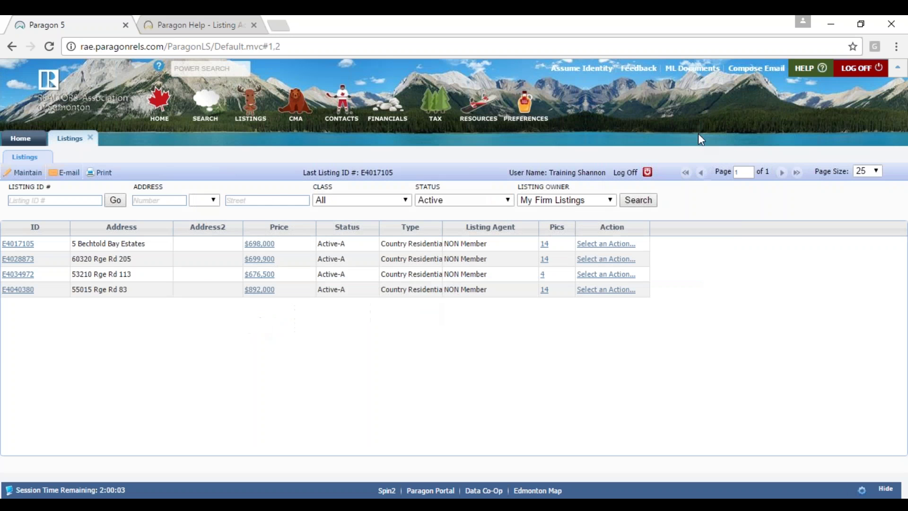
pyautogui.click(621, 246)
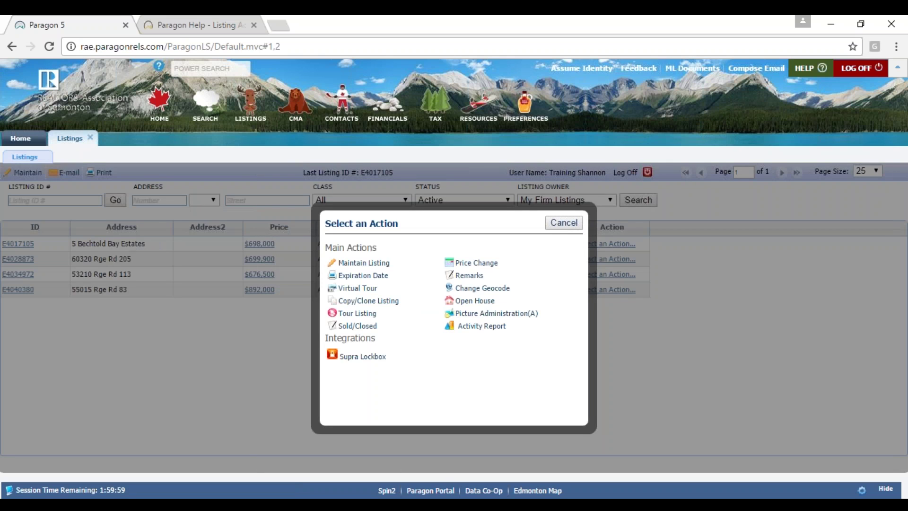
pyautogui.click(478, 301)
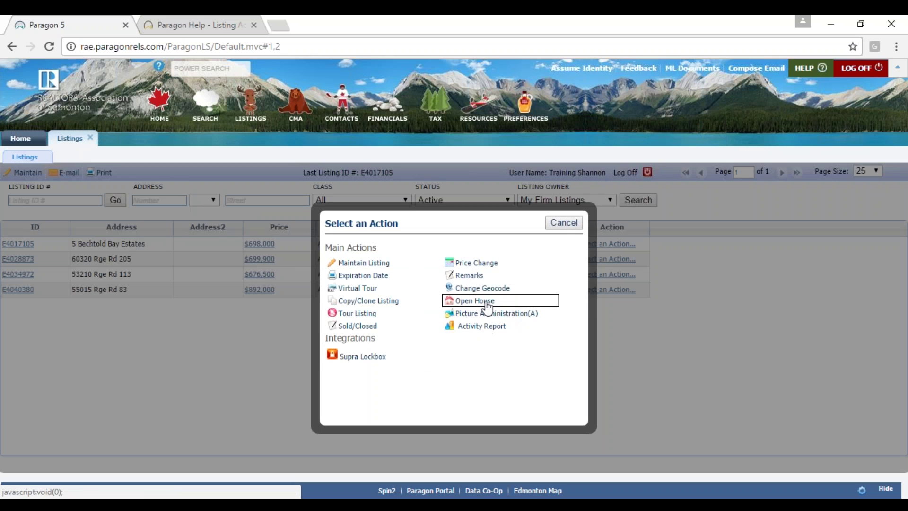
pyautogui.click(487, 305)
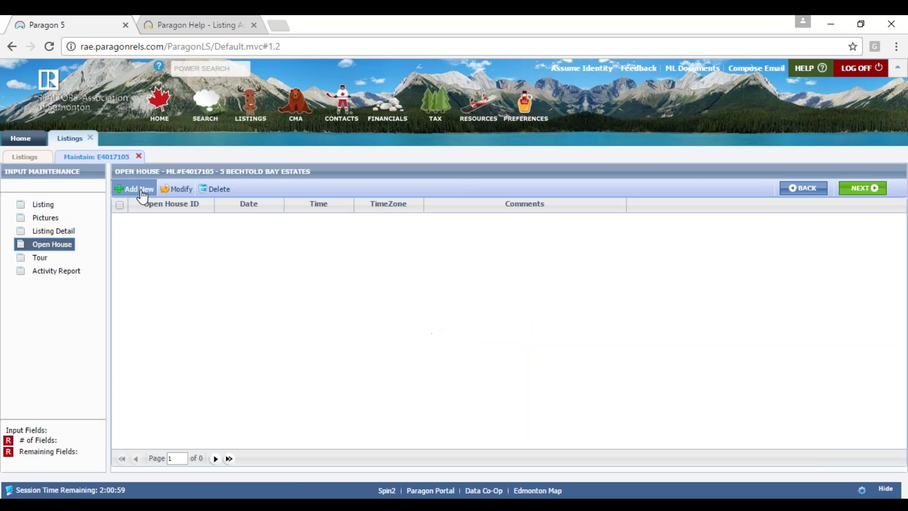
pyautogui.click(141, 191)
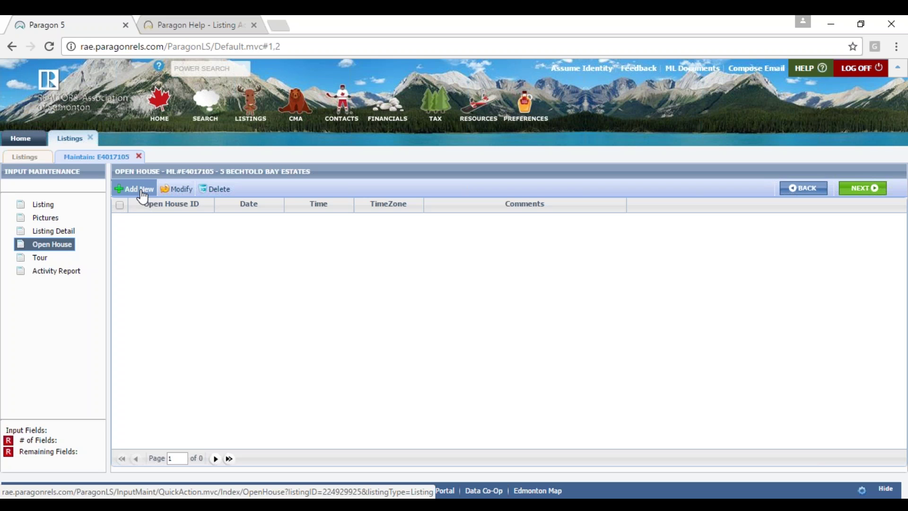
pyautogui.click(142, 196)
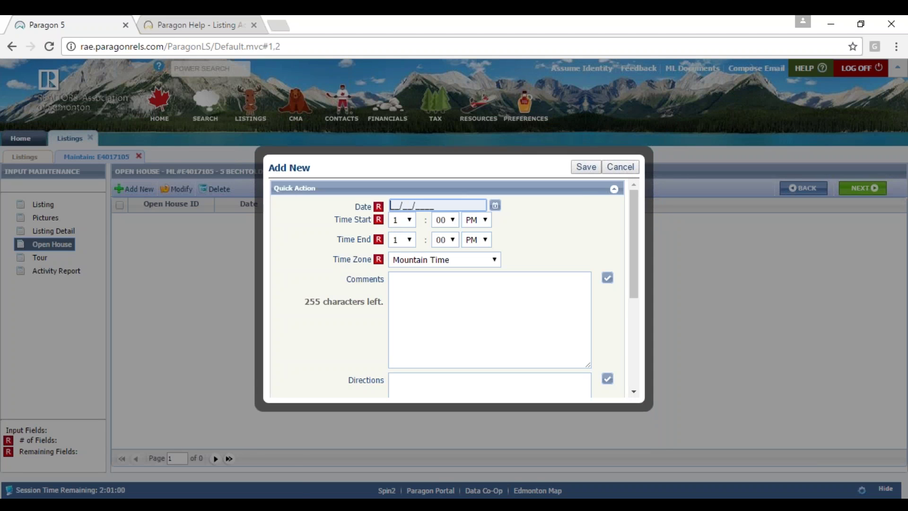
pyautogui.click(495, 205)
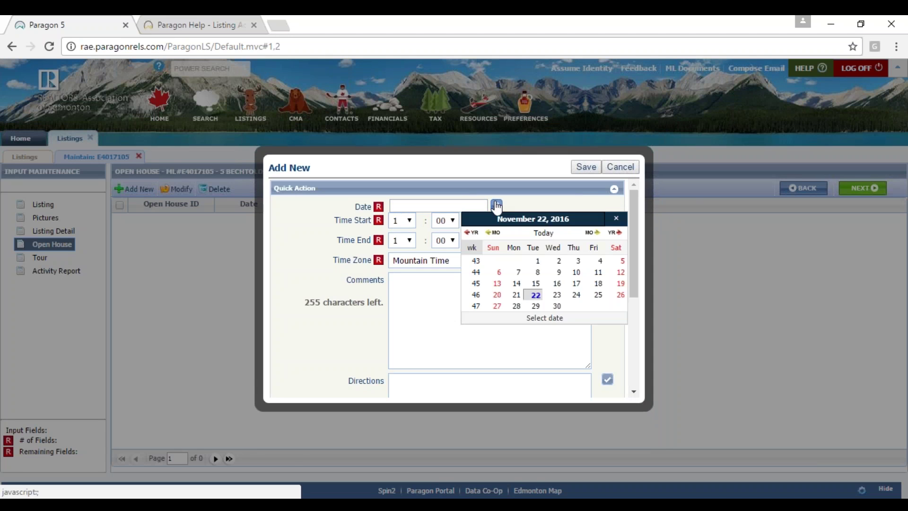
pyautogui.click(625, 296)
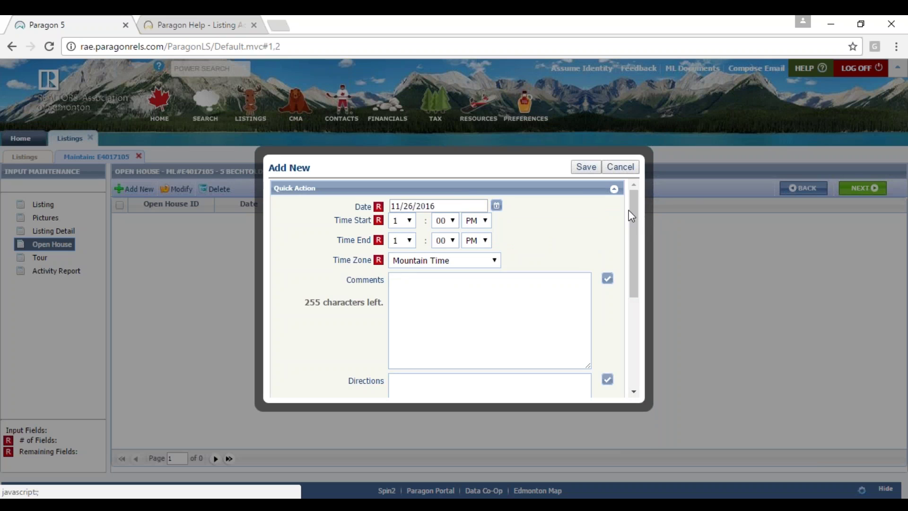
pyautogui.moveTo(635, 227); pyautogui.dragTo(640, 317)
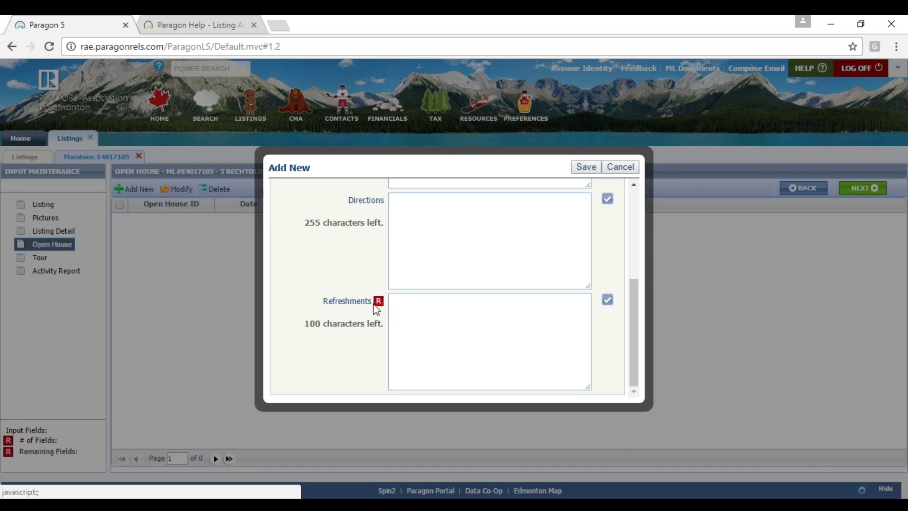
pyautogui.click(495, 308)
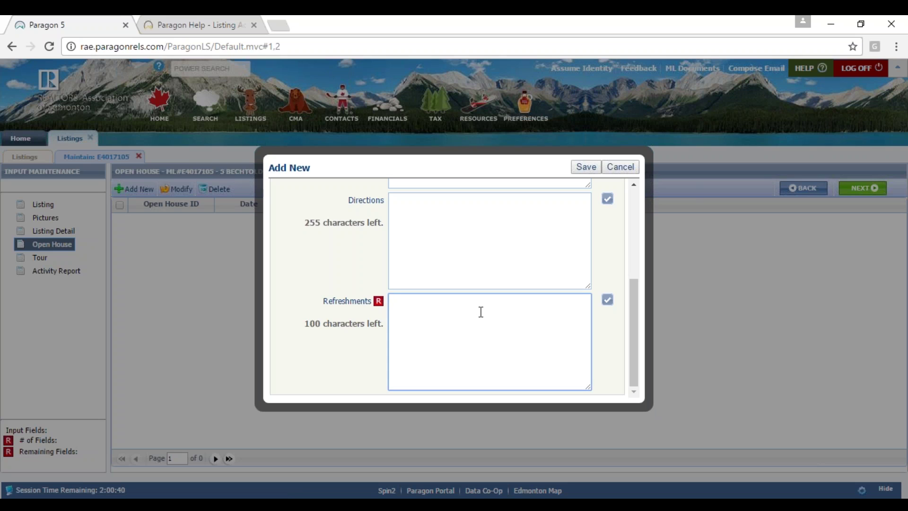
pyautogui.write('n')
pyautogui.press('BackSpace')
pyautogui.write('.')
pyautogui.press('BackSpace')
pyautogui.click(620, 166)
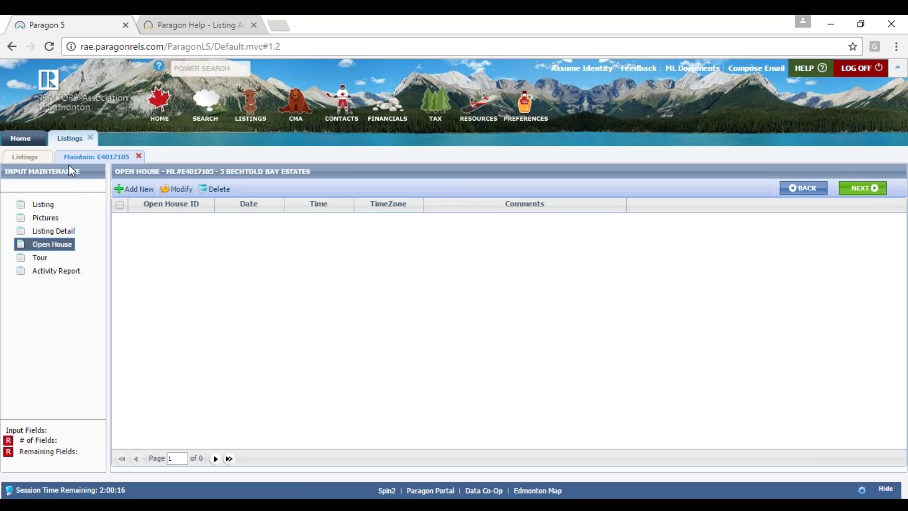
pyautogui.click(138, 157)
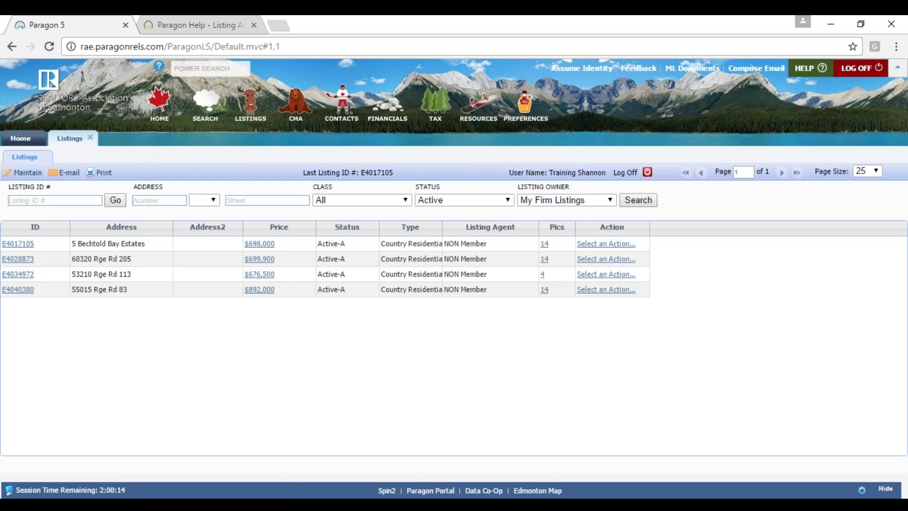
pyautogui.click(602, 245)
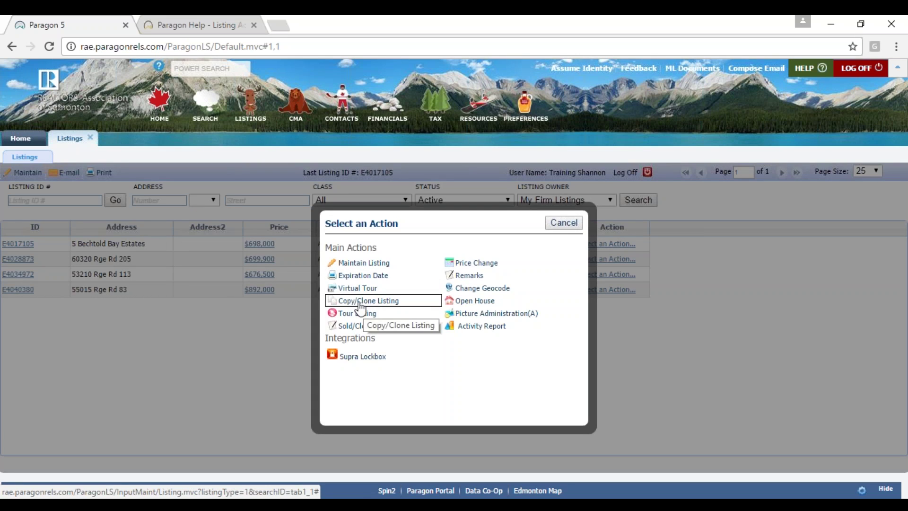
pyautogui.click(563, 222)
pyautogui.click(544, 260)
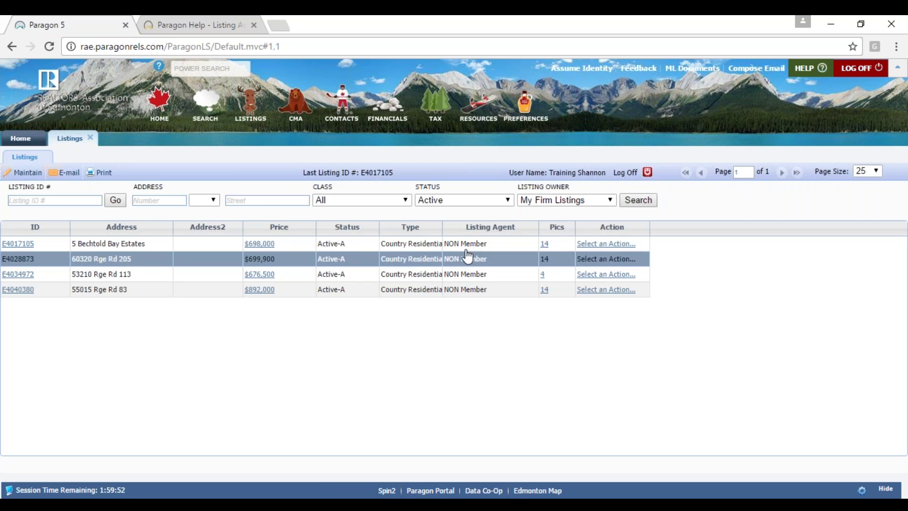
# - Leave the listing ID search empty, keep the status filter on Active, and show actions for E4017105
pyautogui.click(56, 200)
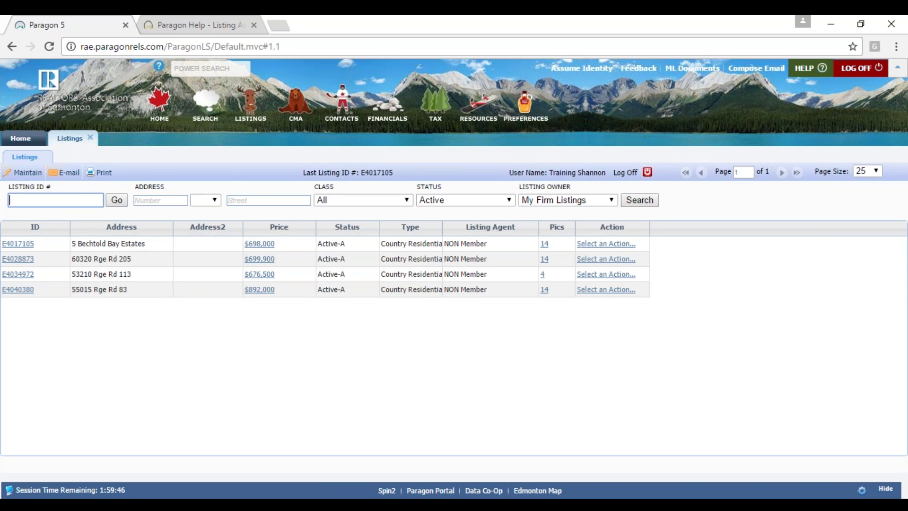
pyautogui.write('E')
pyautogui.press('BackSpace')
pyautogui.click(460, 201)
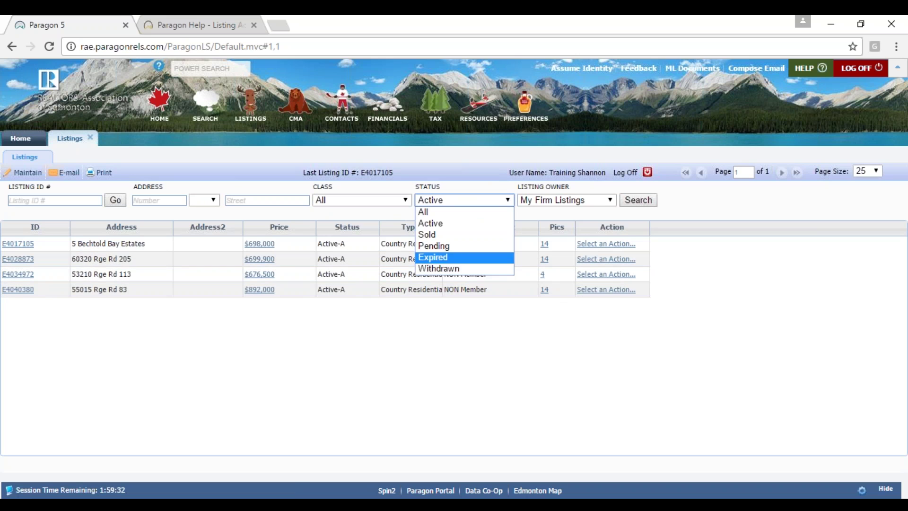
pyautogui.click(536, 361)
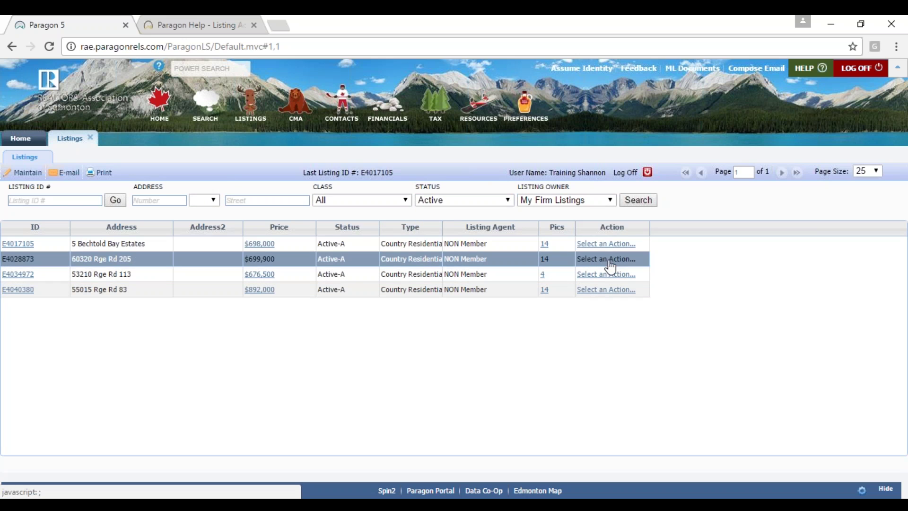
pyautogui.click(616, 246)
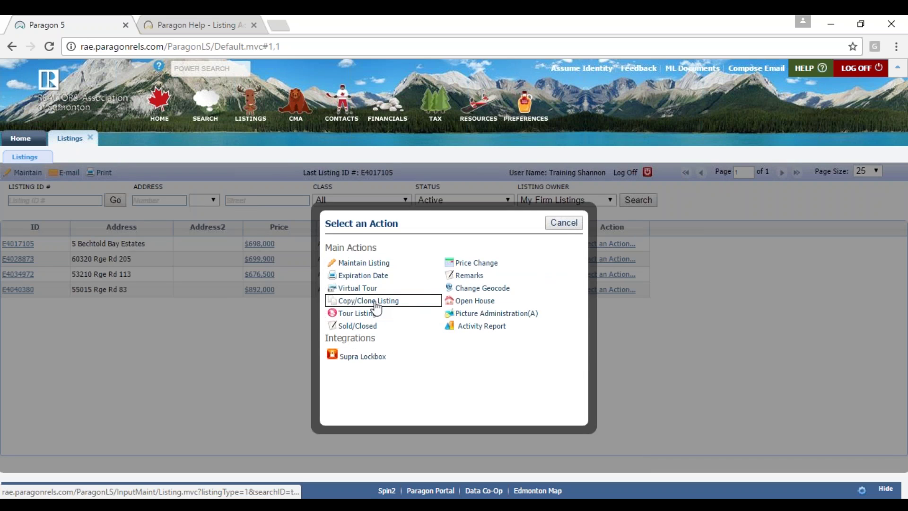
# - Create a Copy/Clone of listing E4017105, scroll its Legal Info form, then discard the copy
pyautogui.click(367, 301)
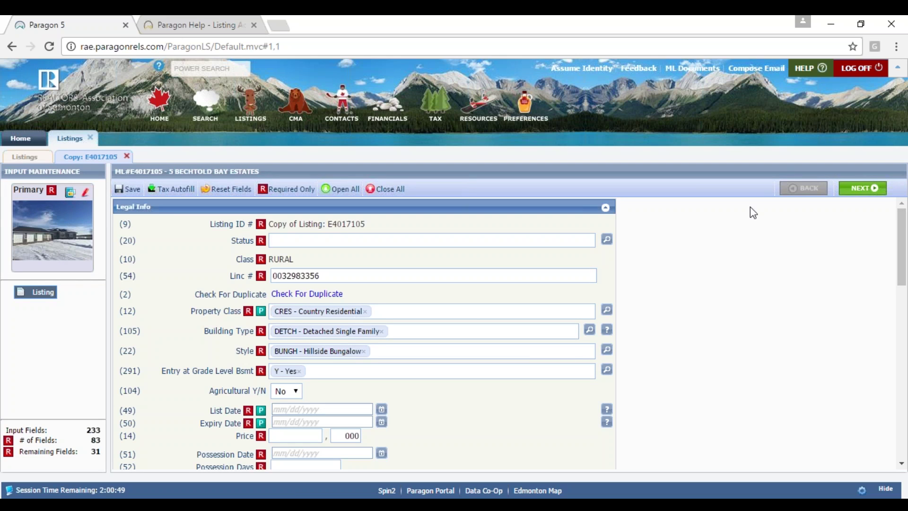
pyautogui.scroll(-9, 903, 236)
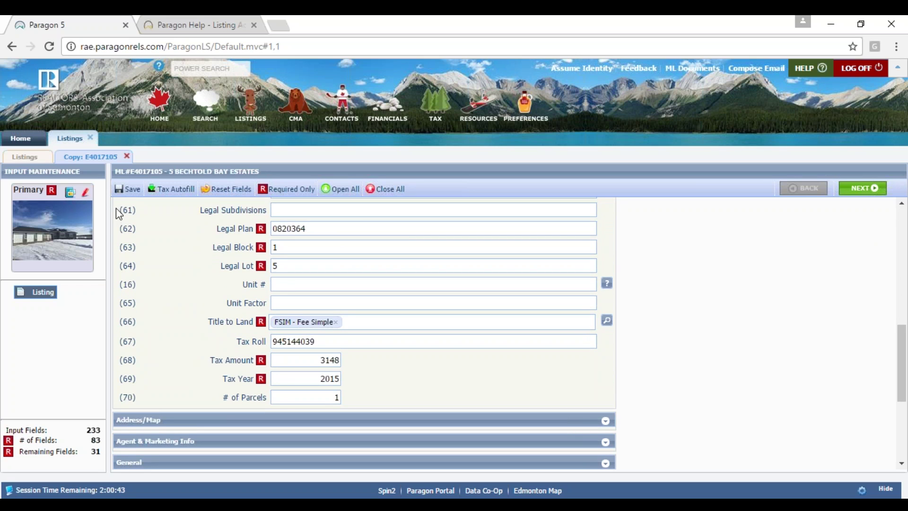
pyautogui.click(126, 157)
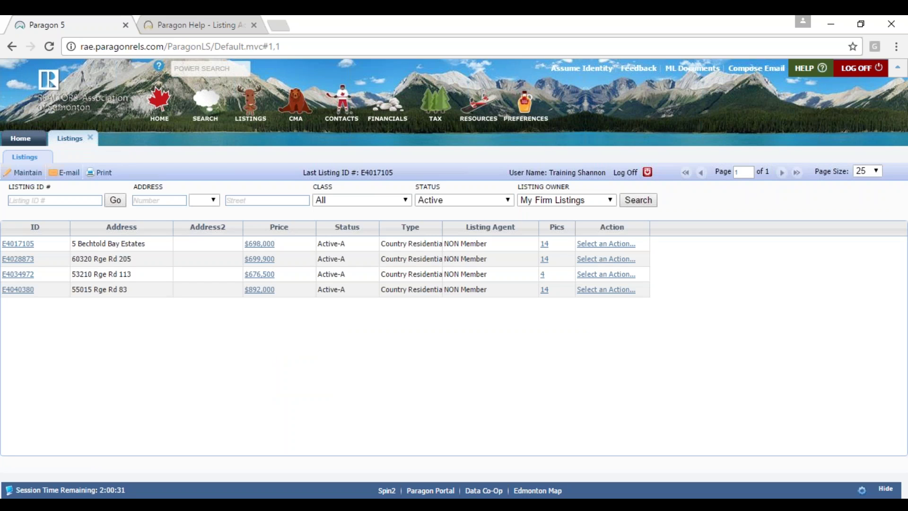
# - Close Listings, start a Geocode Quality Search for Listings for your Firm, and open the quality lookup
pyautogui.click(92, 137)
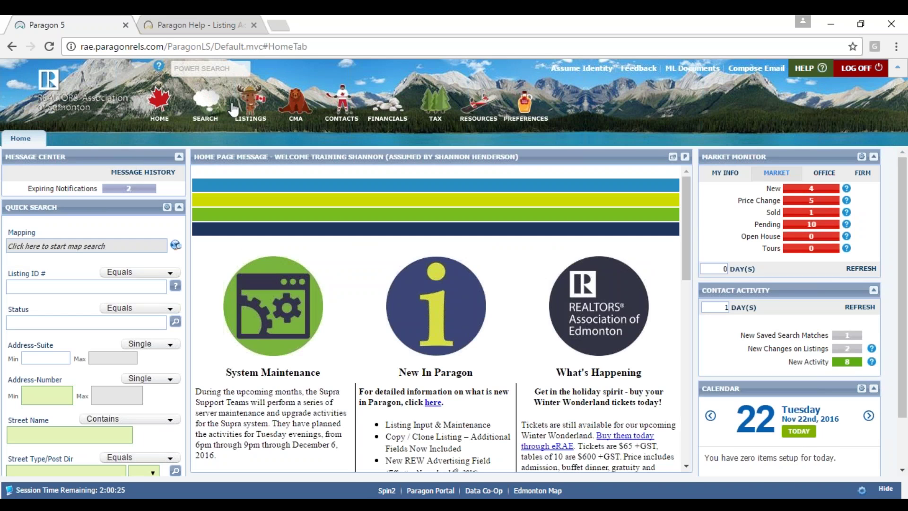
pyautogui.moveTo(259, 107)
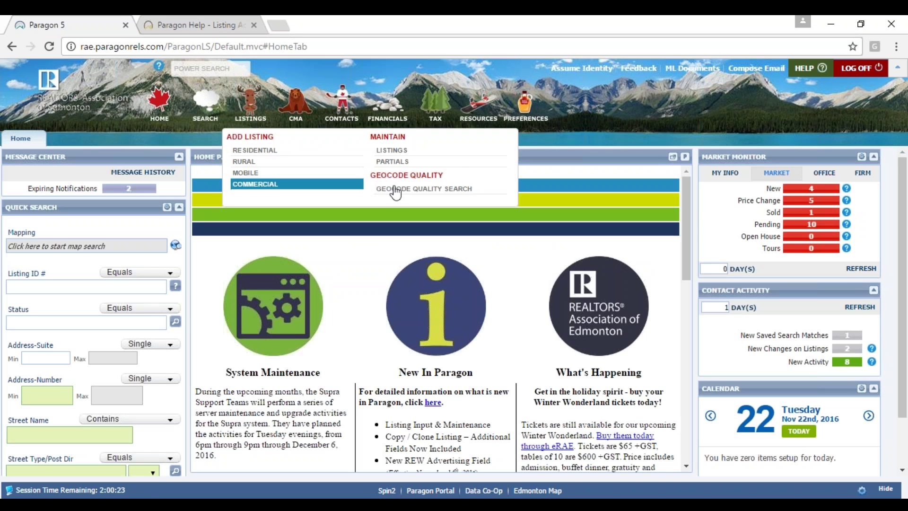
pyautogui.click(442, 190)
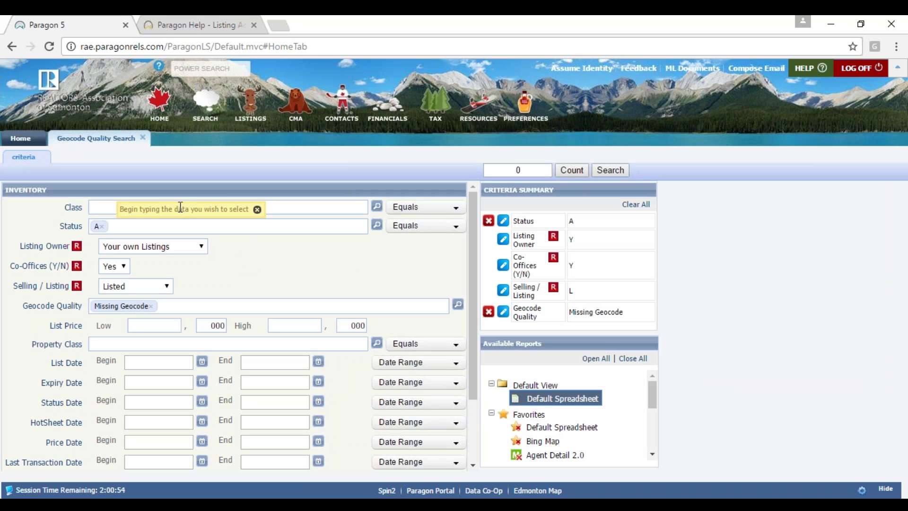
pyautogui.click(160, 251)
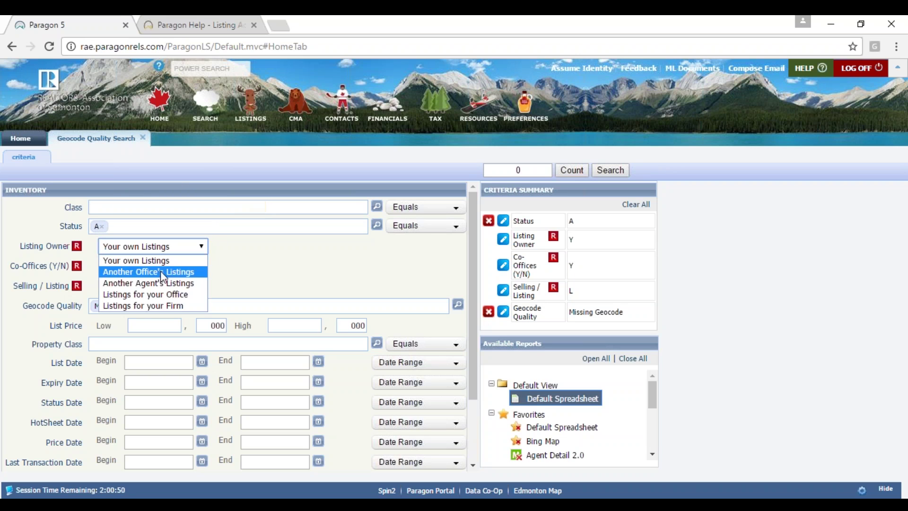
pyautogui.click(156, 306)
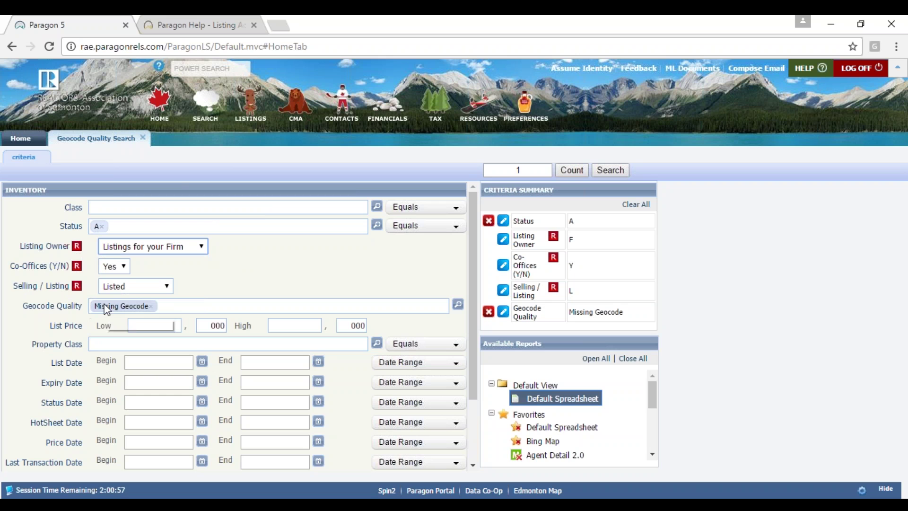
pyautogui.click(458, 304)
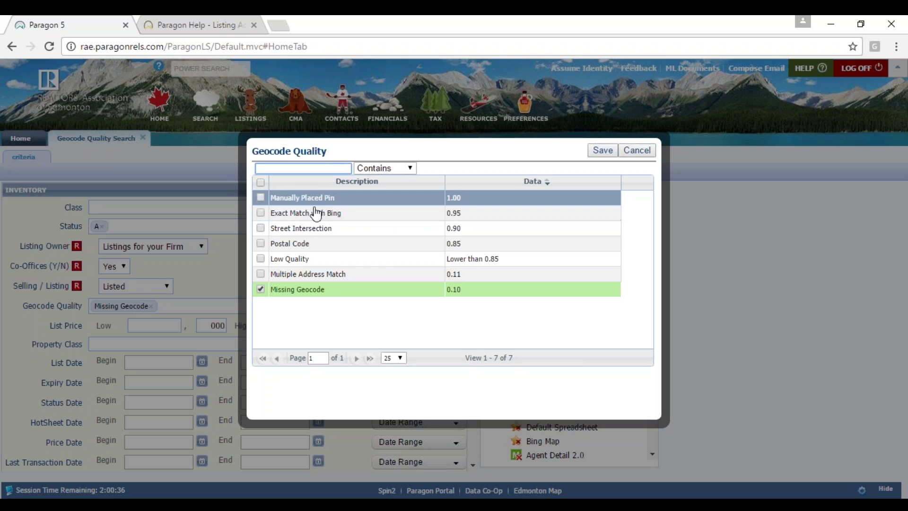
# - Add Manually Placed Pin, Exact Match with Bing, Street Intersection, Postal Code, Low Quality, Multiple Address Match; save
pyautogui.click(298, 197)
pyautogui.click(305, 213)
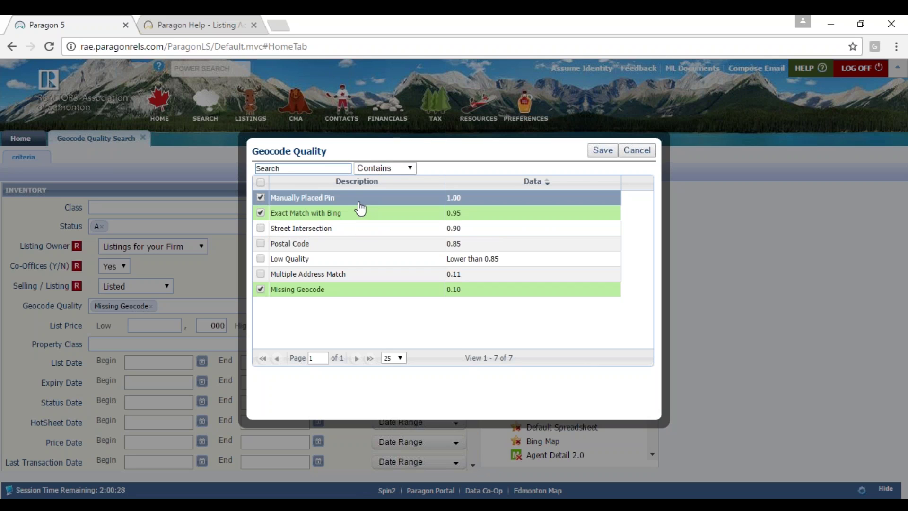
pyautogui.click(327, 228)
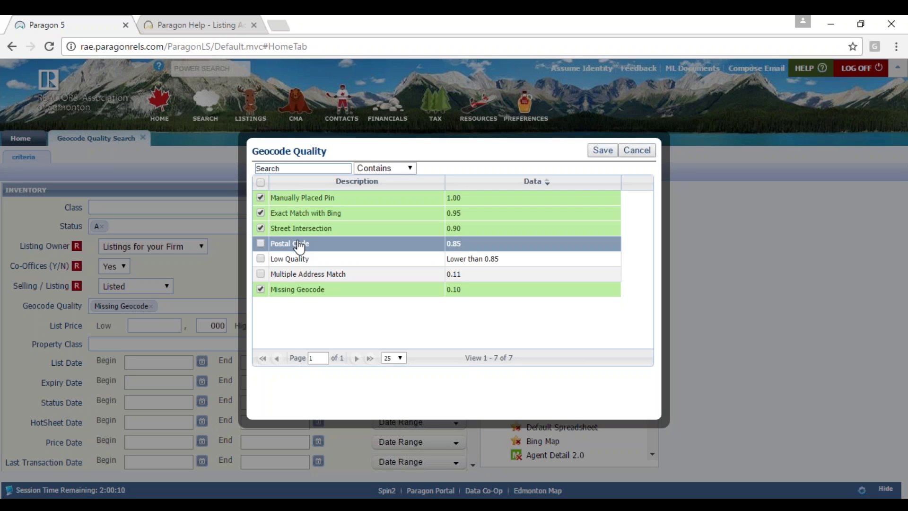
pyautogui.click(299, 246)
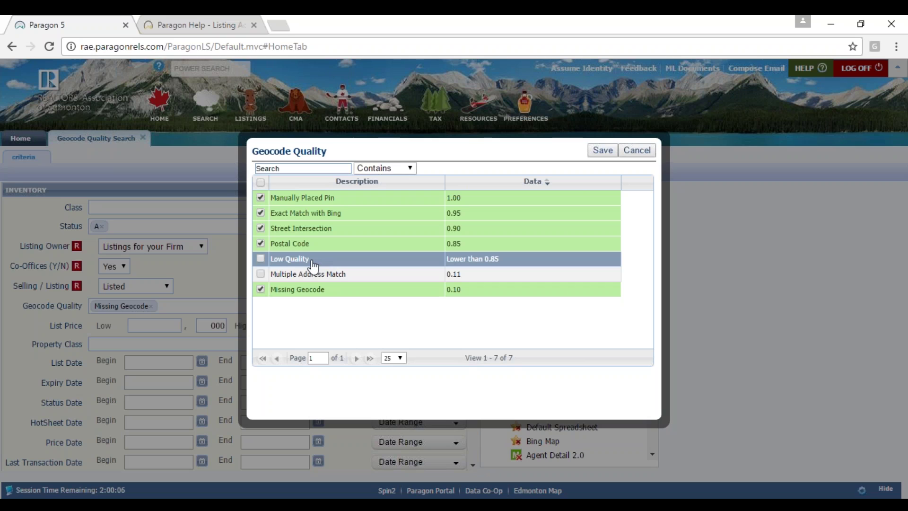
pyautogui.click(313, 263)
pyautogui.click(311, 280)
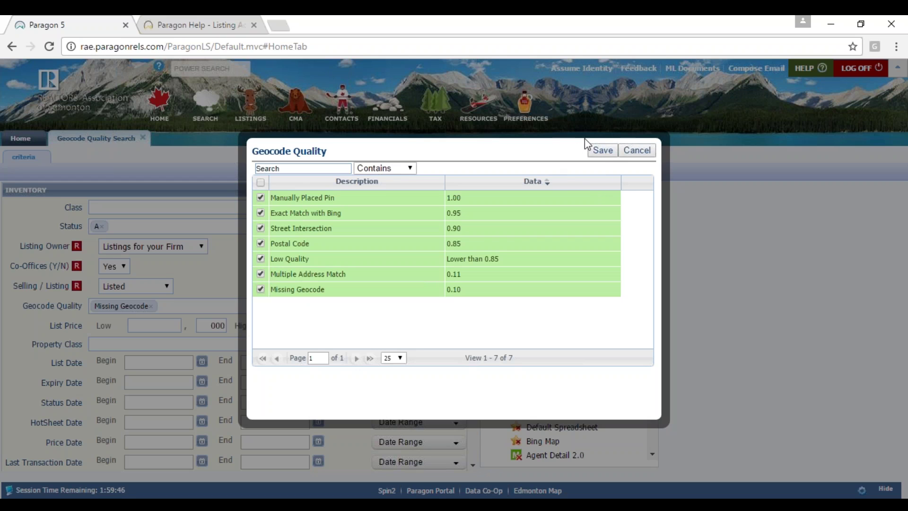
pyautogui.click(604, 152)
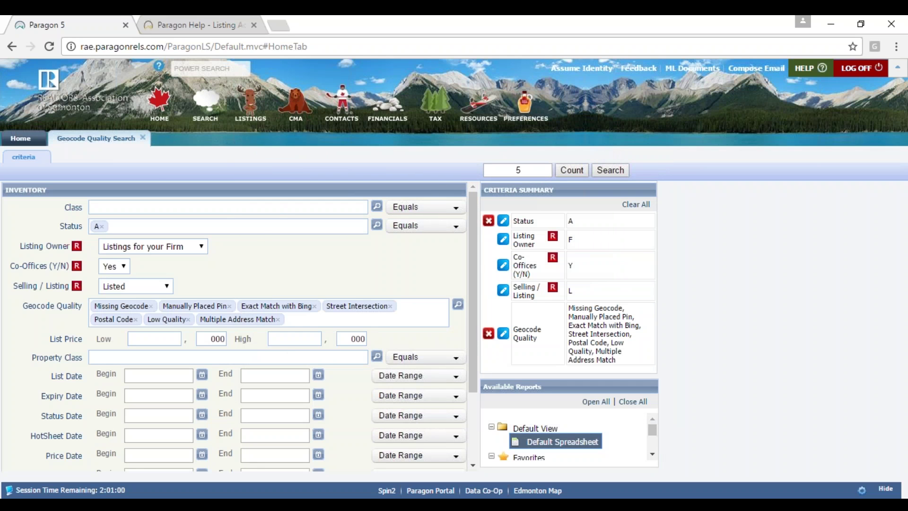
# - Run the search and display the five results in the Inventory Spreadsheet layout
pyautogui.click(623, 171)
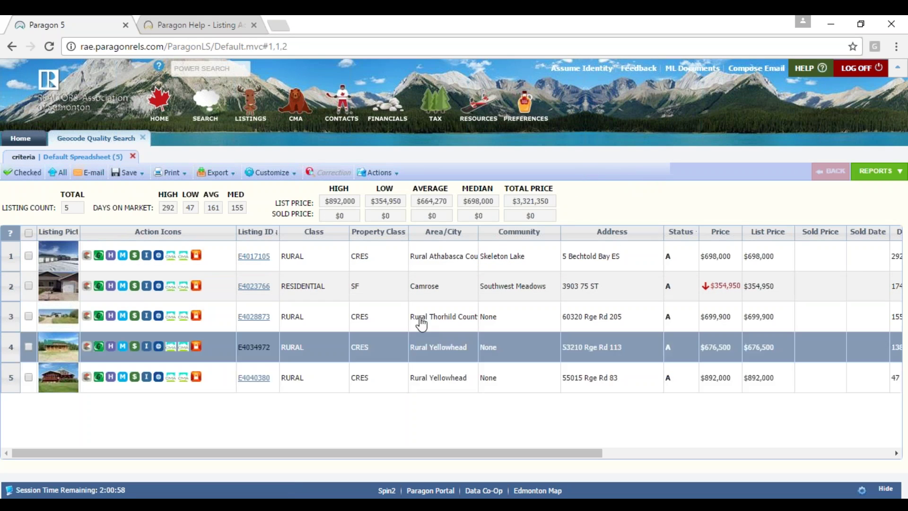
pyautogui.click(858, 176)
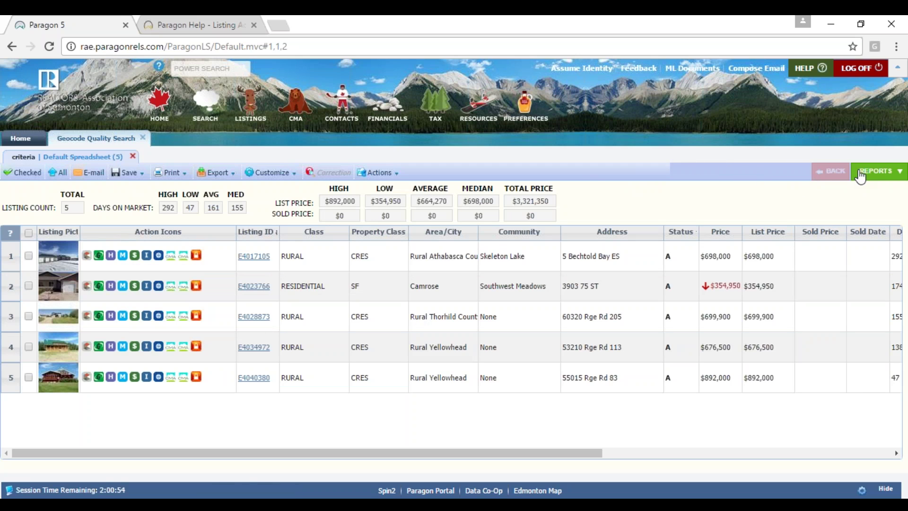
pyautogui.click(860, 175)
pyautogui.click(783, 320)
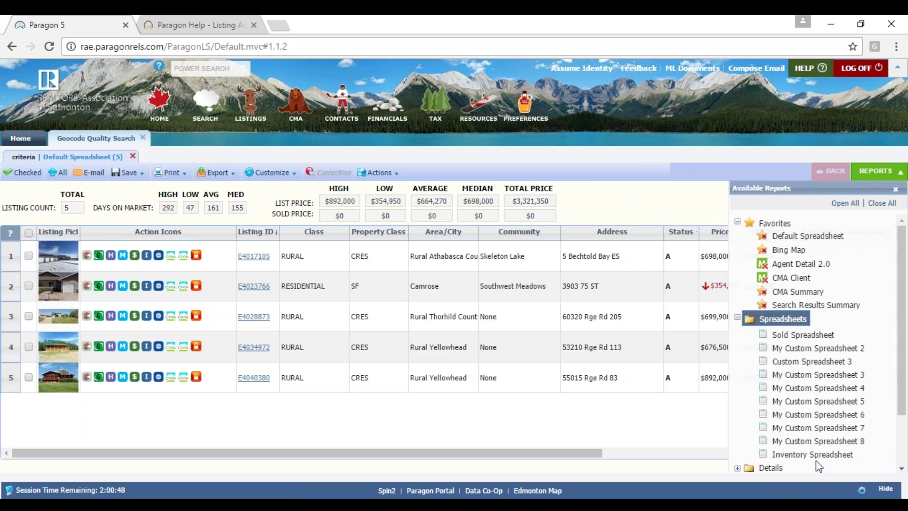
pyautogui.click(824, 450)
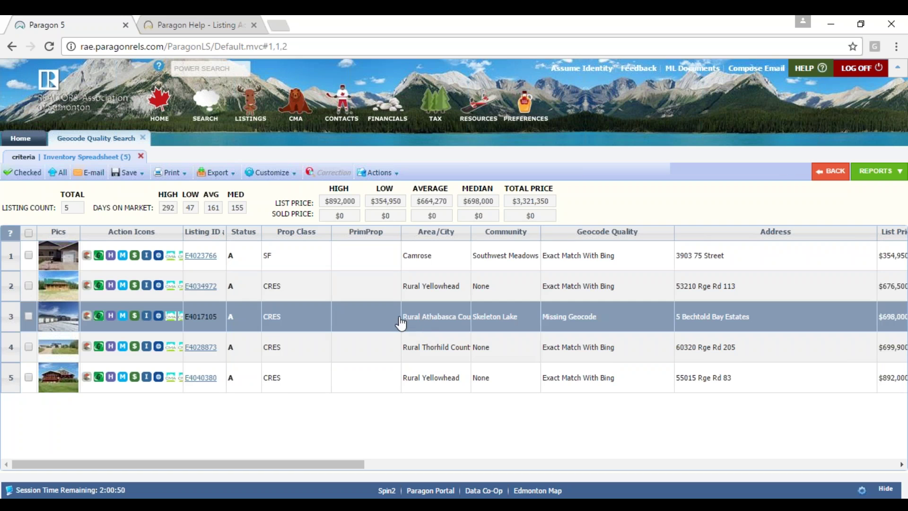
# - Open Change Geocode for the checked Missing Geocode listing E4017105
pyautogui.click(356, 320)
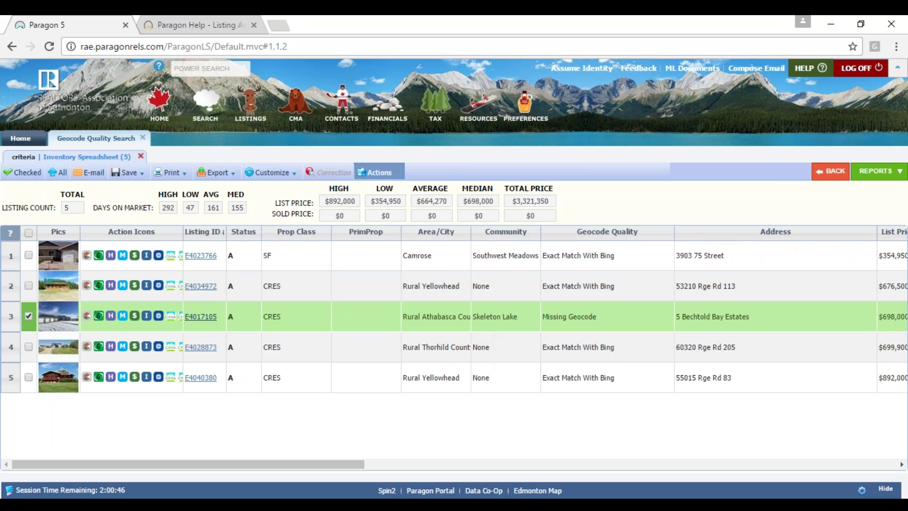
pyautogui.click(374, 172)
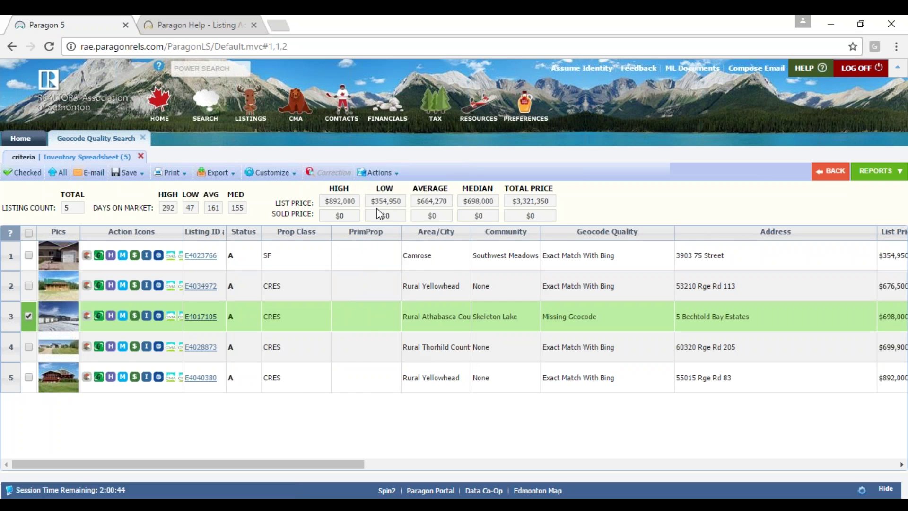
pyautogui.click(395, 329)
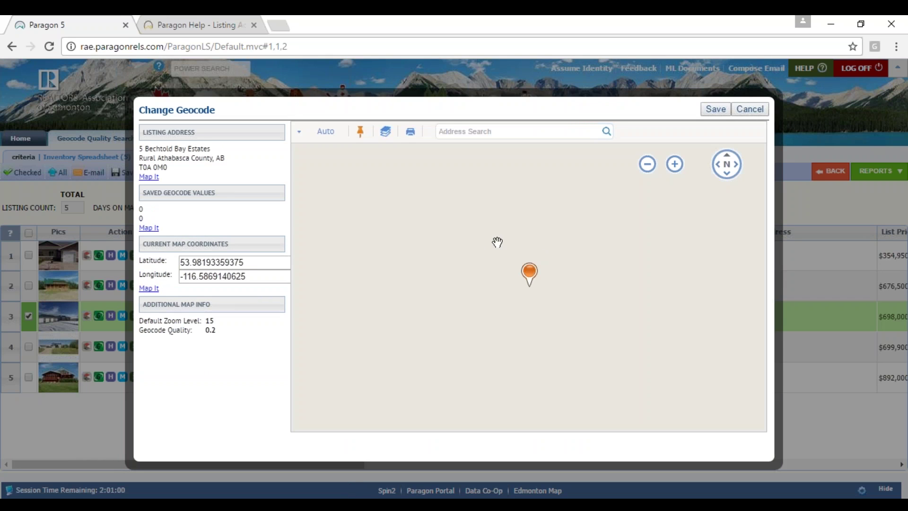
# - Zoom out, drag listing E4017105's pin onto Whitecourt, and close the Change Geocode map
pyautogui.click(647, 165)
pyautogui.click(647, 165)
pyautogui.click(647, 165)
pyautogui.click(647, 165)
pyautogui.click(647, 164)
pyautogui.click(647, 164)
pyautogui.moveTo(317, 198); pyautogui.dragTo(563, 159)
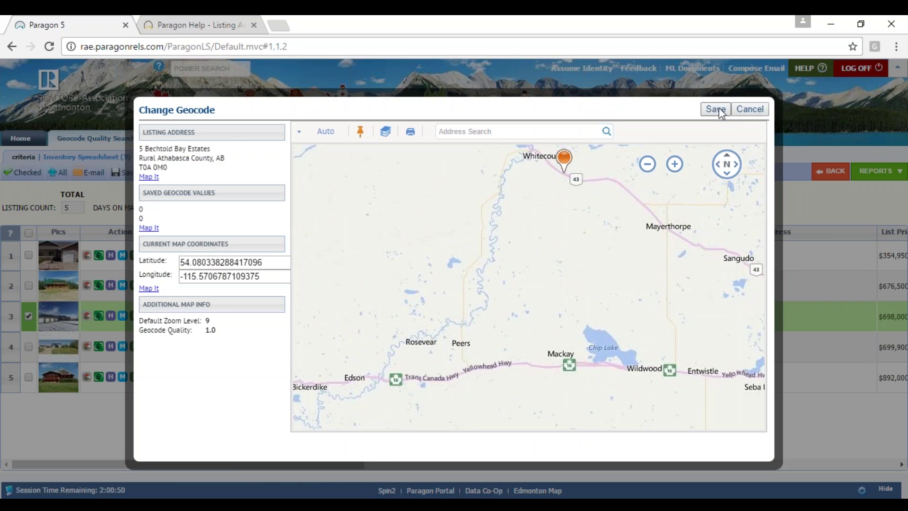
pyautogui.click(750, 110)
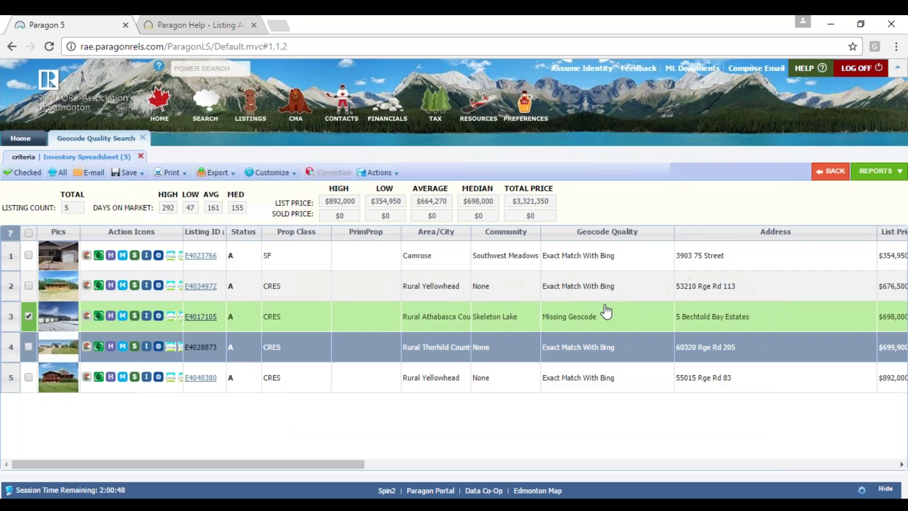